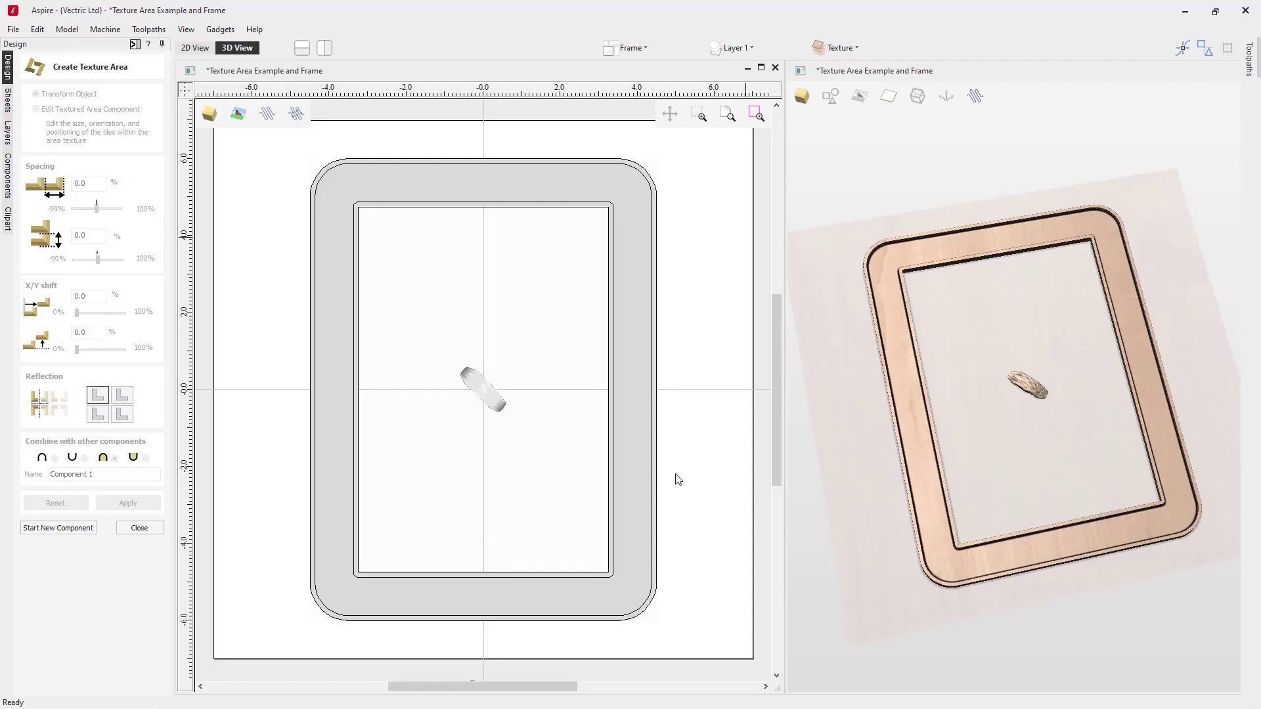
- Create a texture area from the small tile component, bounded by the vectors along the frame's inner and outer edges
{"action": "left_click", "coordinate": [479, 420]}
{"action": "left_click", "coordinate": [354, 443]}
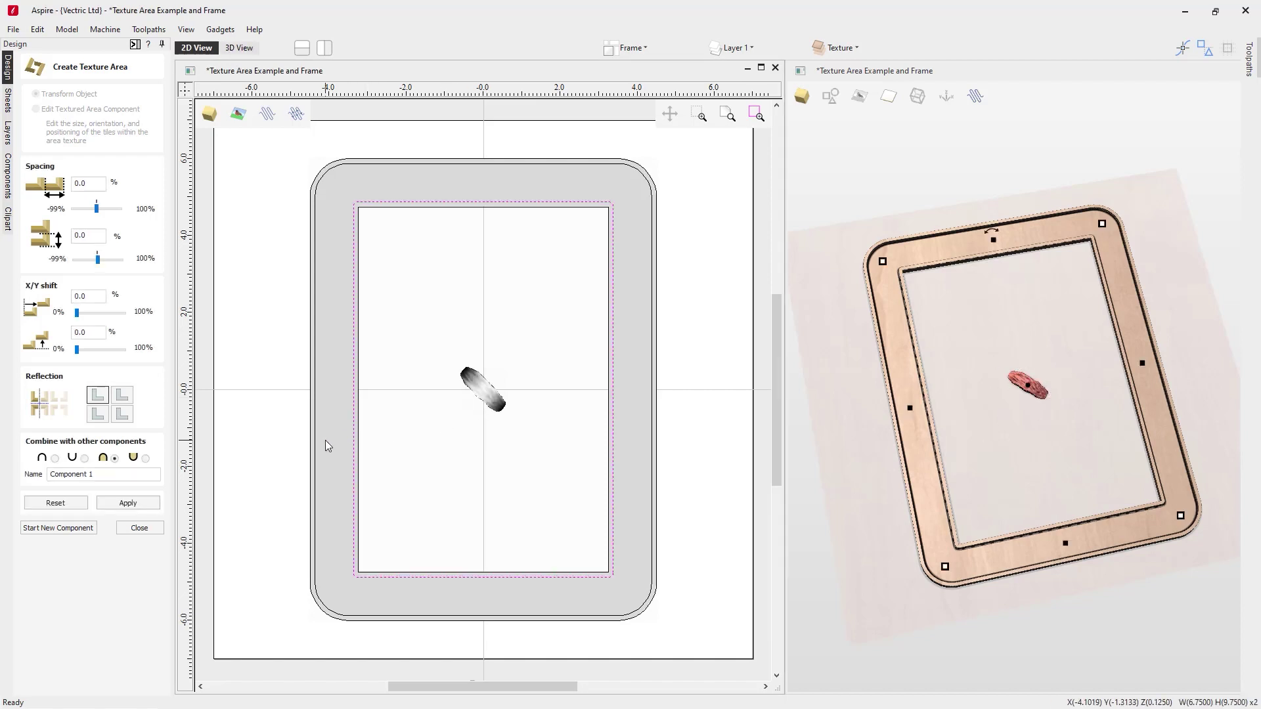
{"action": "left_click", "coordinate": [316, 443], "text": "shift"}
{"action": "left_click", "coordinate": [128, 502]}
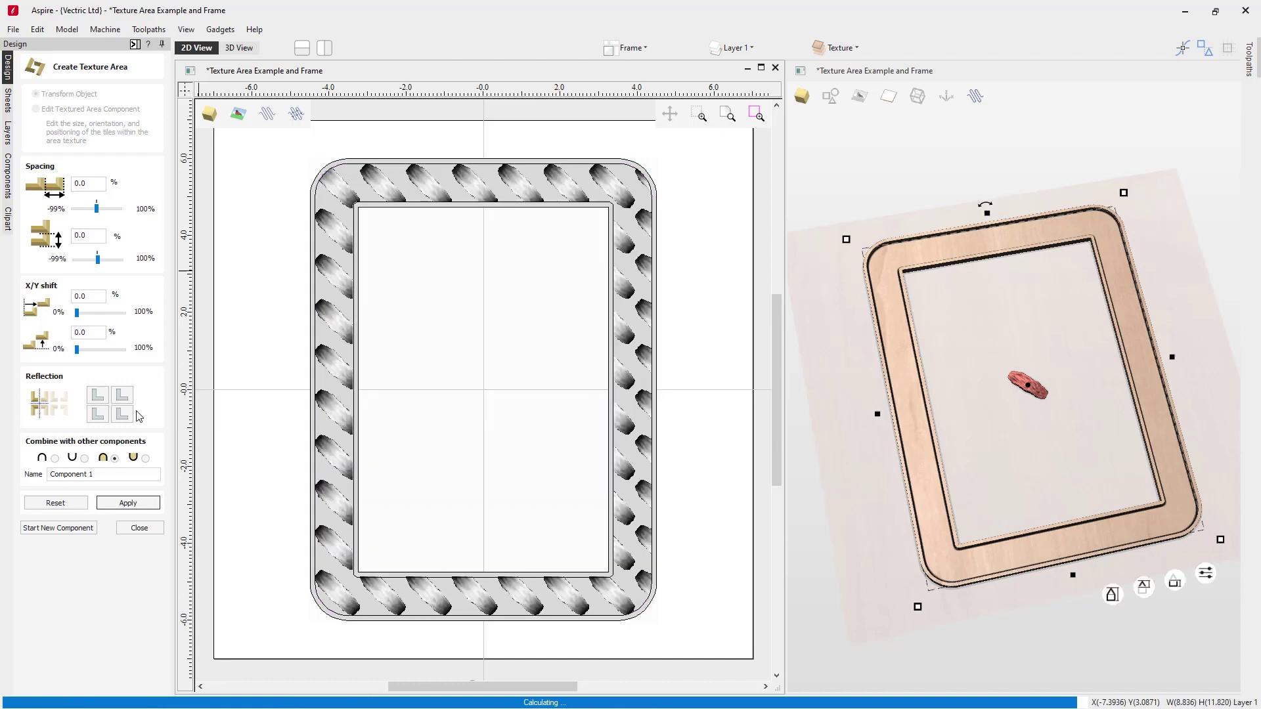
- Set the frame texture's horizontal spacing to -50% and Y shift to 50%, apply the fourth reflection option, and finish the texture area
{"action": "double_click", "coordinate": [90, 189]}
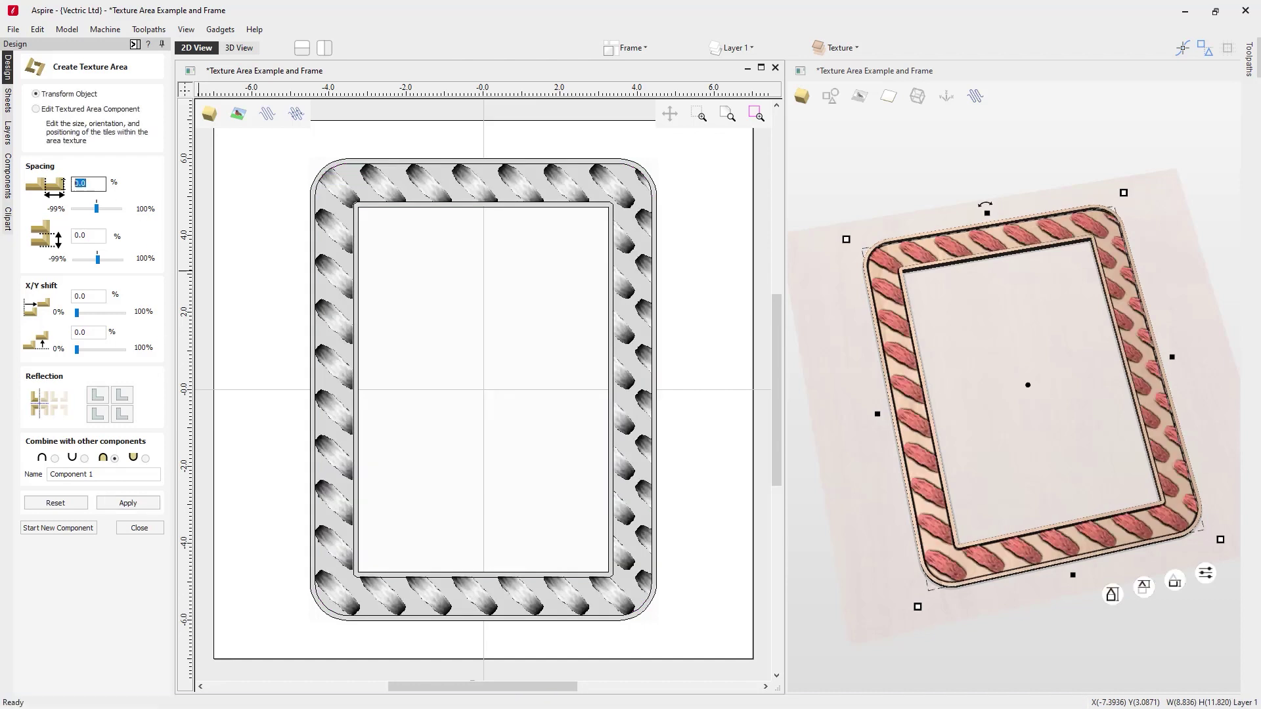
{"action": "type", "text": "-50"}
{"action": "key", "text": "Tab"}
{"action": "key", "text": "Tab"}
{"action": "key", "text": "Tab"}
{"action": "key", "text": "Tab"}
{"action": "key", "text": "Tab"}
{"action": "key", "text": "Tab"}
{"action": "type", "text": "50"}
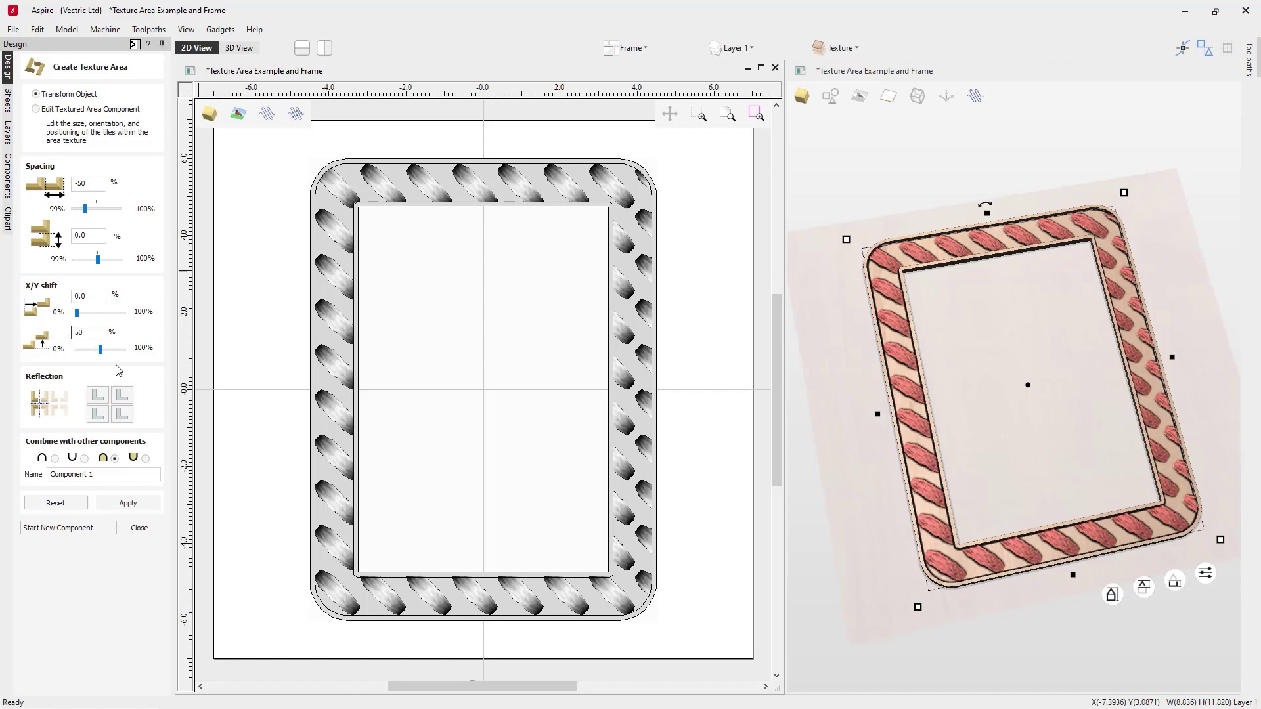
{"action": "left_click", "coordinate": [128, 417]}
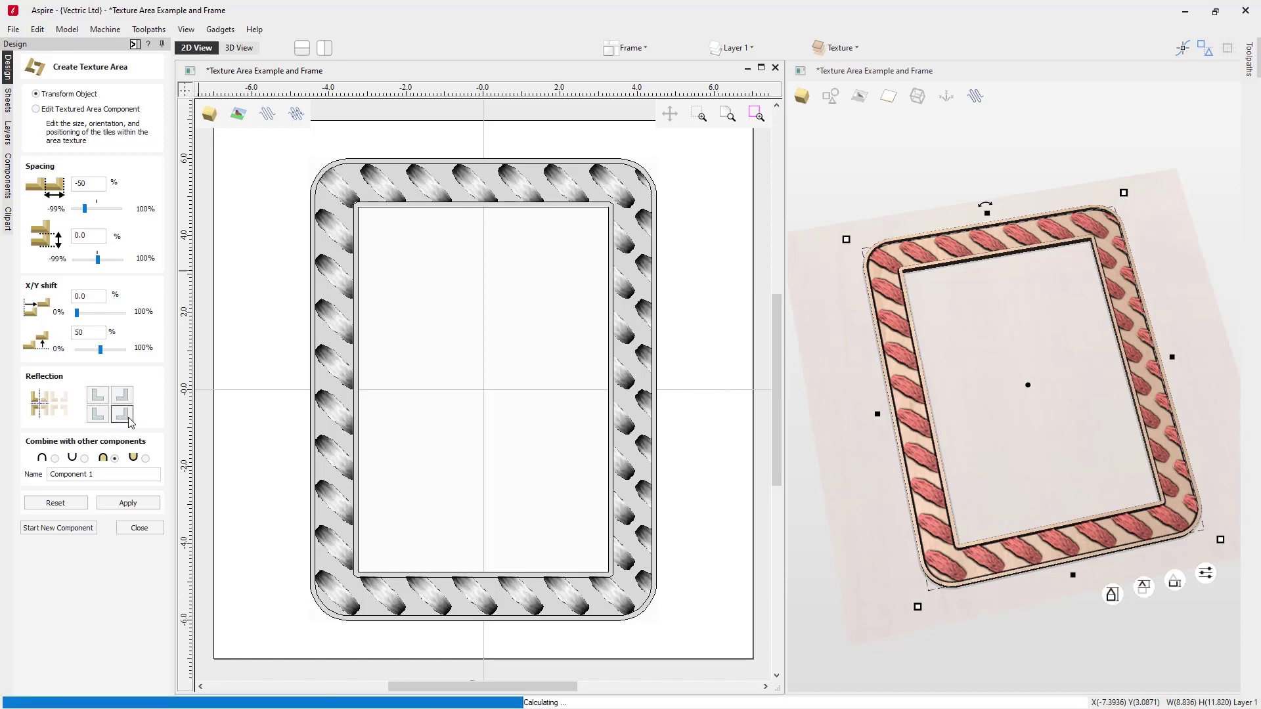
{"action": "left_click", "coordinate": [150, 504]}
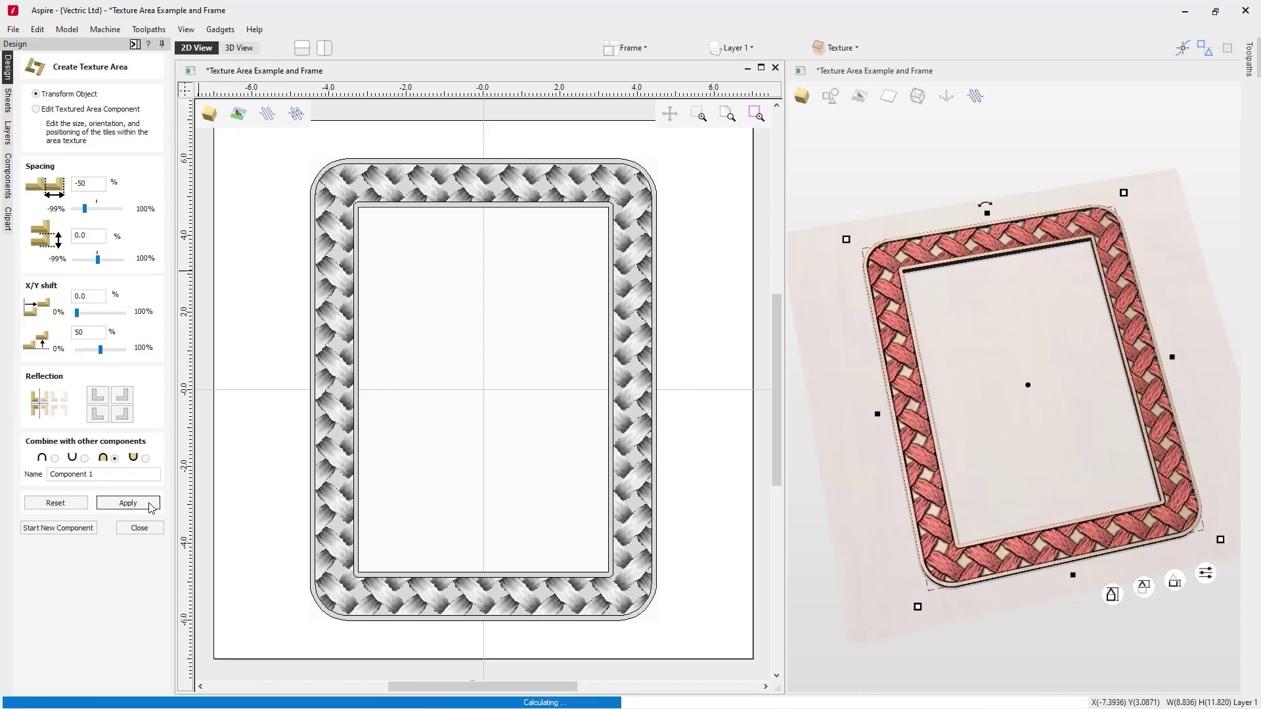
{"action": "left_click", "coordinate": [139, 528]}
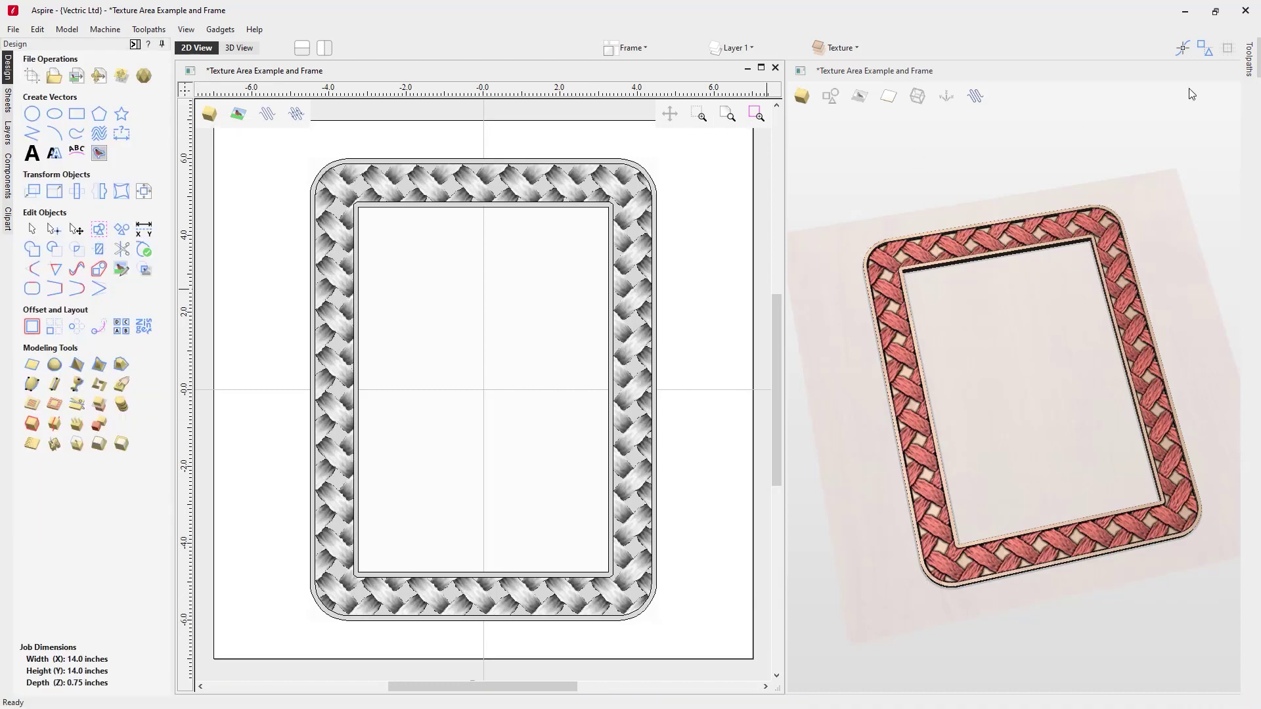
{"action": "key", "text": "F3"}
{"action": "mouse_move", "coordinate": [881, 520]}
{"action": "left_mouse_down"}
{"action": "mouse_move", "coordinate": [754, 547]}
{"action": "mouse_move", "coordinate": [722, 590]}
{"action": "mouse_move", "coordinate": [843, 561]}
{"action": "mouse_move", "coordinate": [786, 503]}
{"action": "left_mouse_up"}
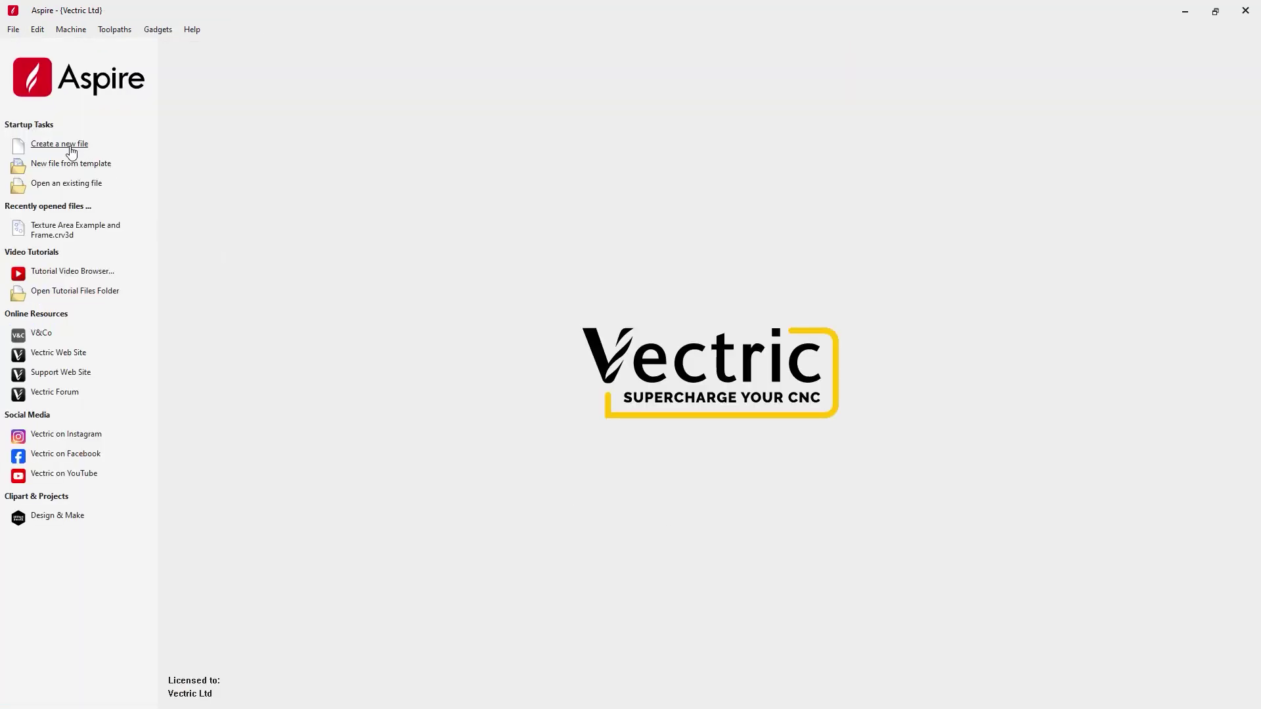
- Open the existing file Texture Area Example and Frame.crv3d
{"action": "left_click", "coordinate": [67, 189]}
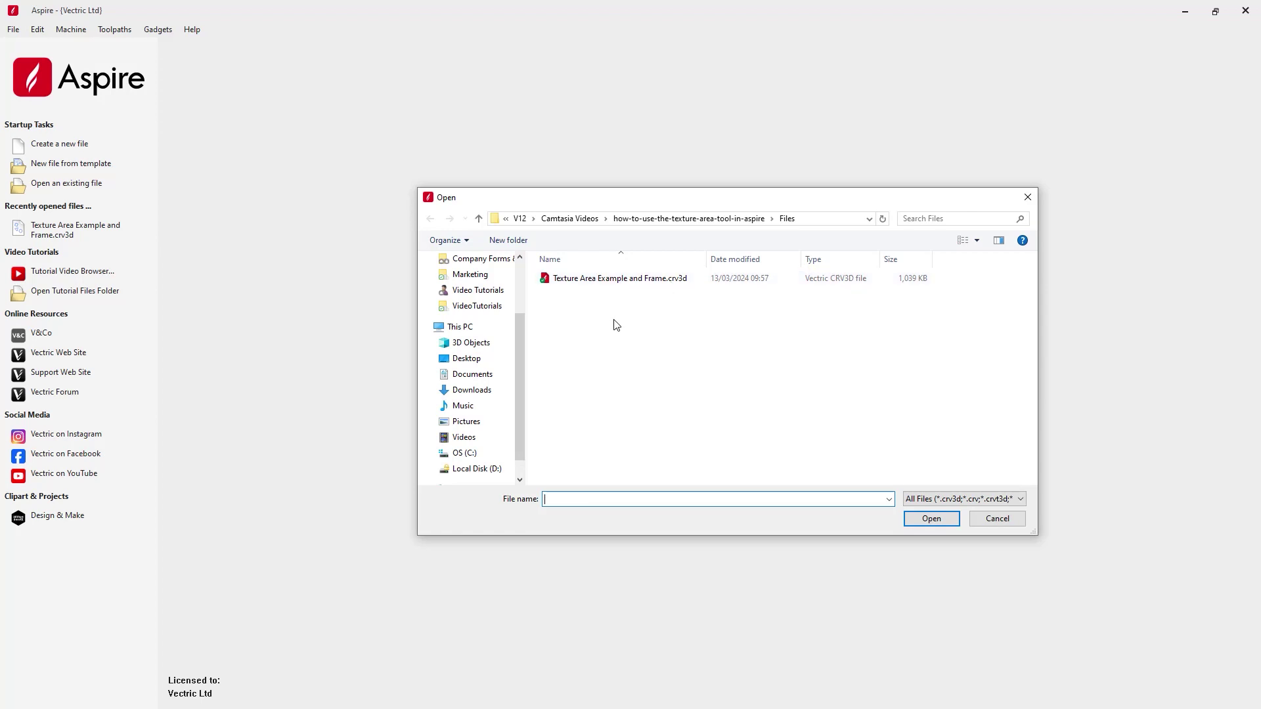
{"action": "left_click", "coordinate": [618, 281]}
{"action": "left_click", "coordinate": [932, 518]}
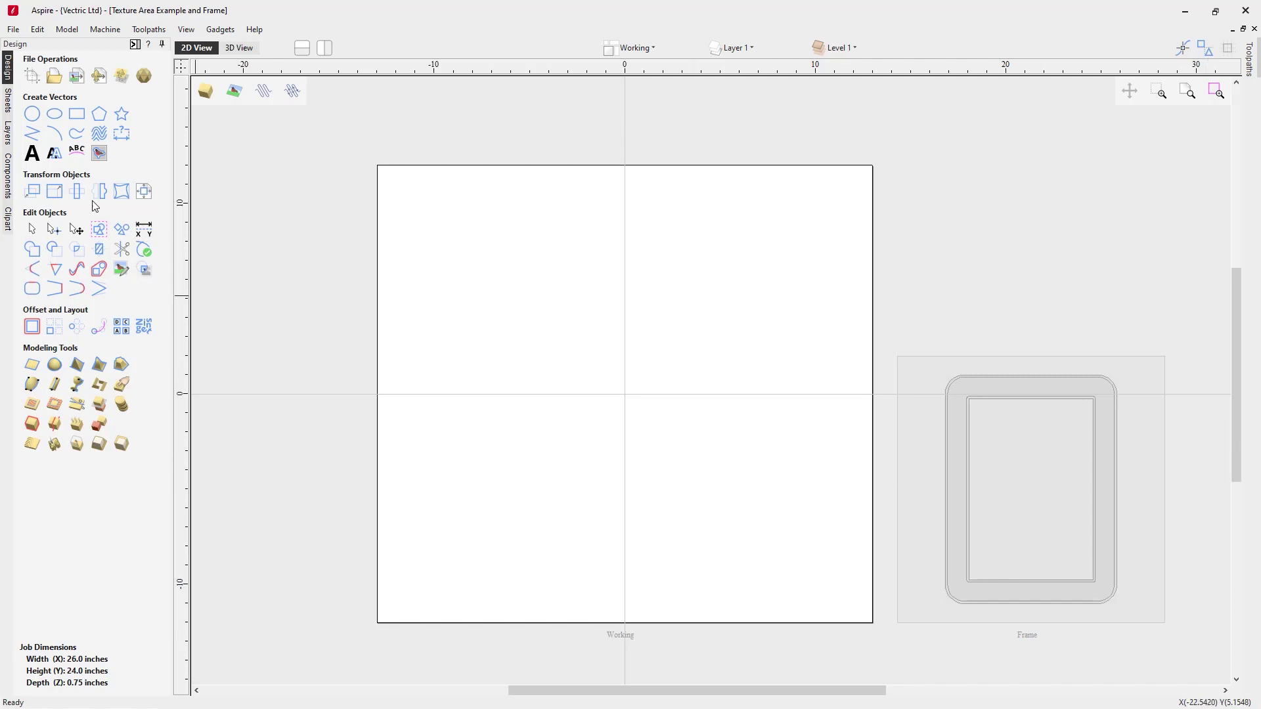
- Place the Block Wall_Tiled component from the Texture Fill Tiles clipart folder near the lower-left corner of the Working sheet
{"action": "left_click", "coordinate": [7, 219]}
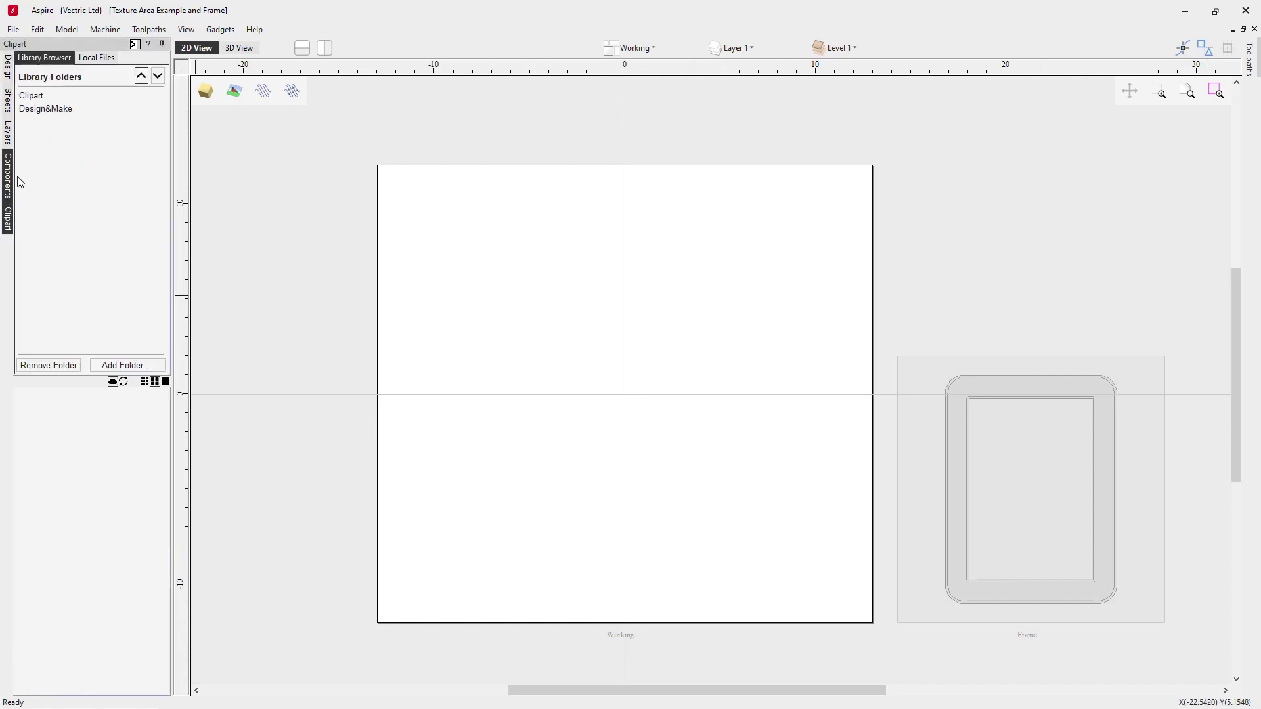
{"action": "double_click", "coordinate": [31, 96]}
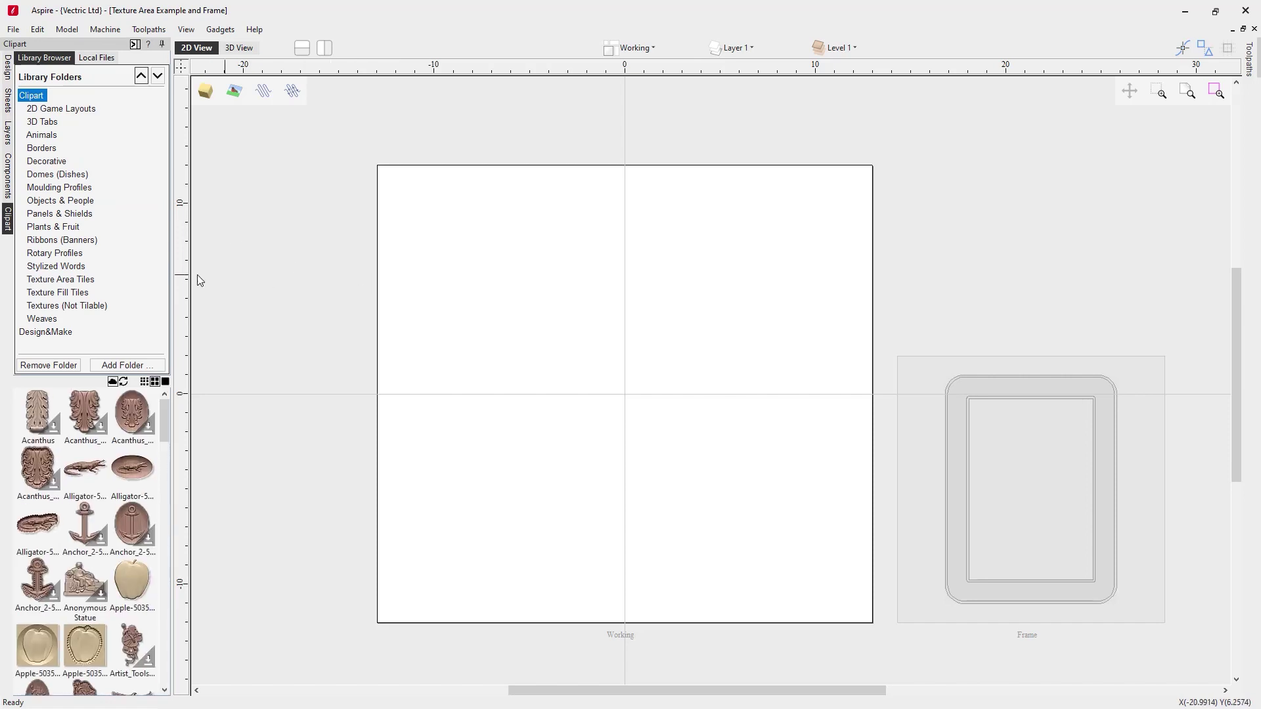
{"action": "left_click", "coordinate": [67, 285]}
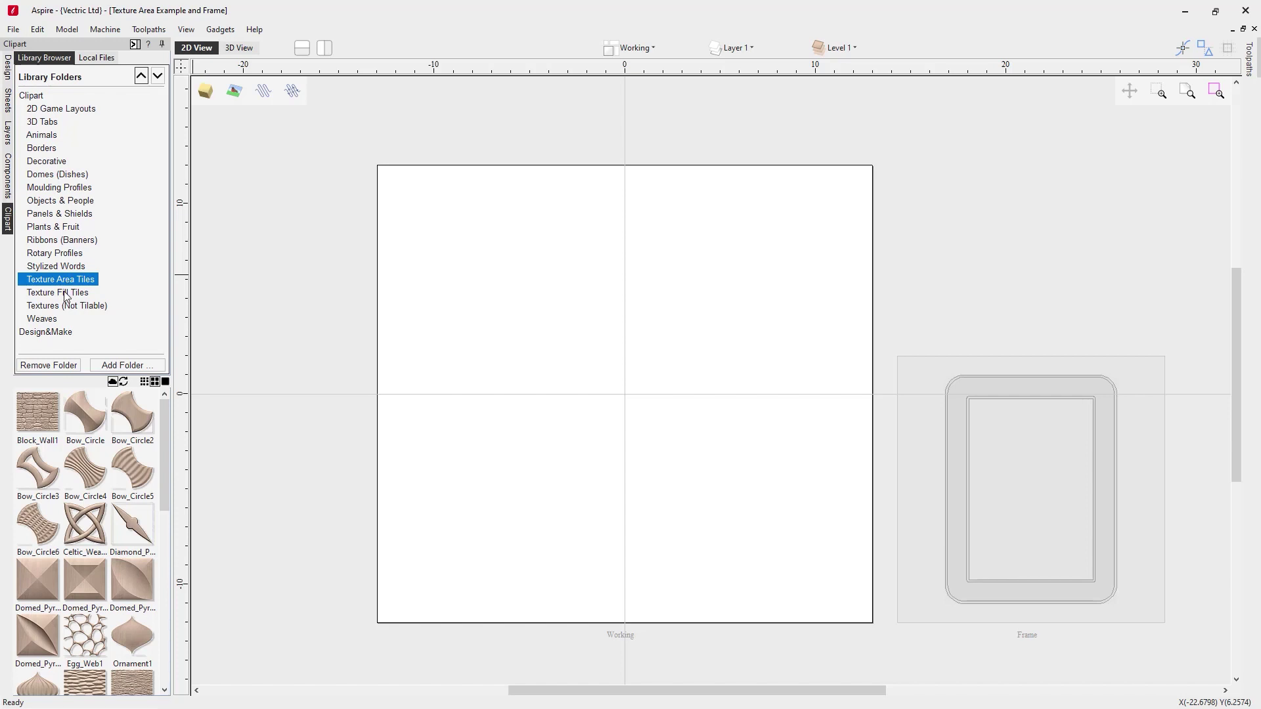
{"action": "left_click", "coordinate": [65, 294]}
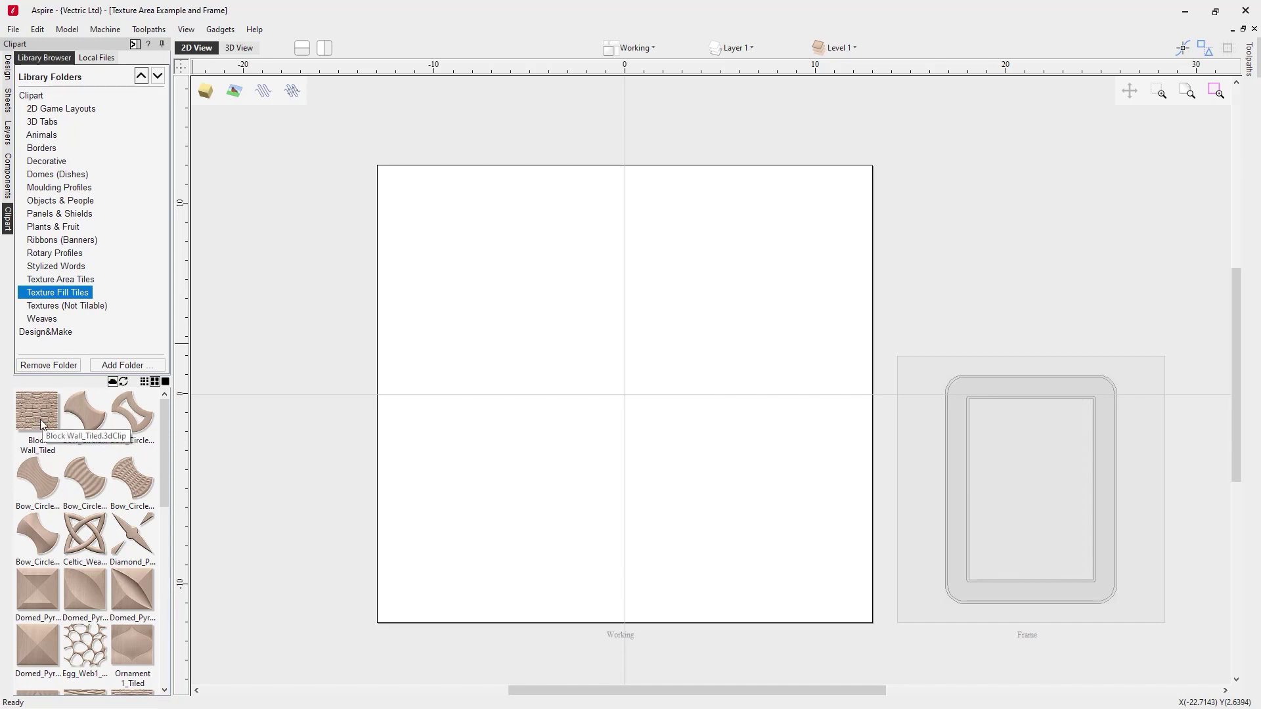
{"action": "left_click_drag", "start_coordinate": [40, 417], "coordinate": [469, 538]}
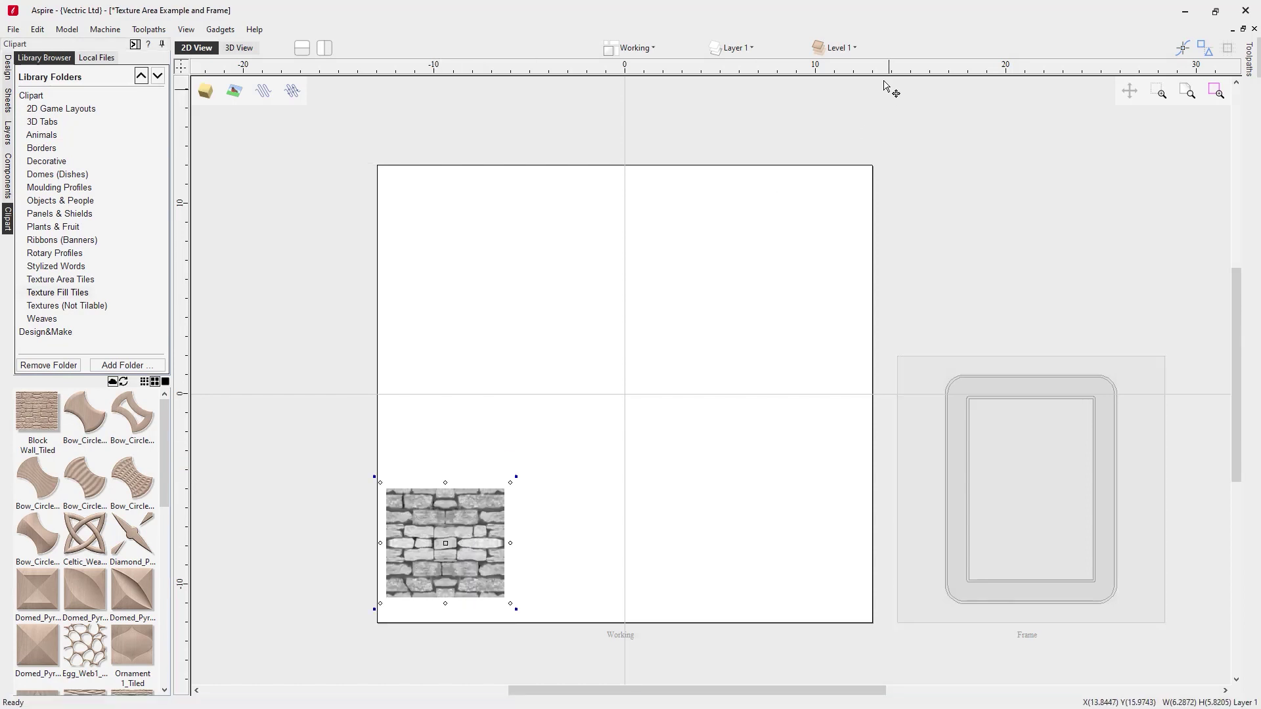
- Show the 2D and 3D views side by side and examine the block wall's combine, fade and tilt properties
{"action": "left_click", "coordinate": [324, 47]}
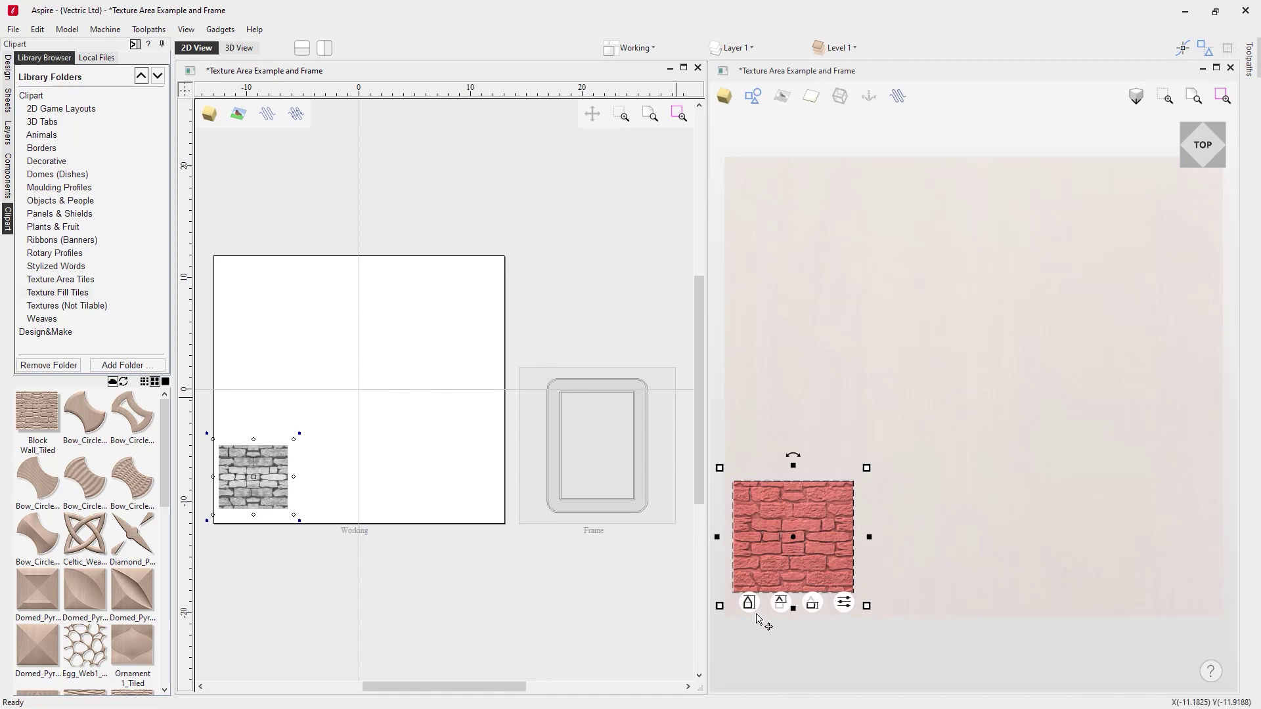
{"action": "mouse_move", "coordinate": [752, 605]}
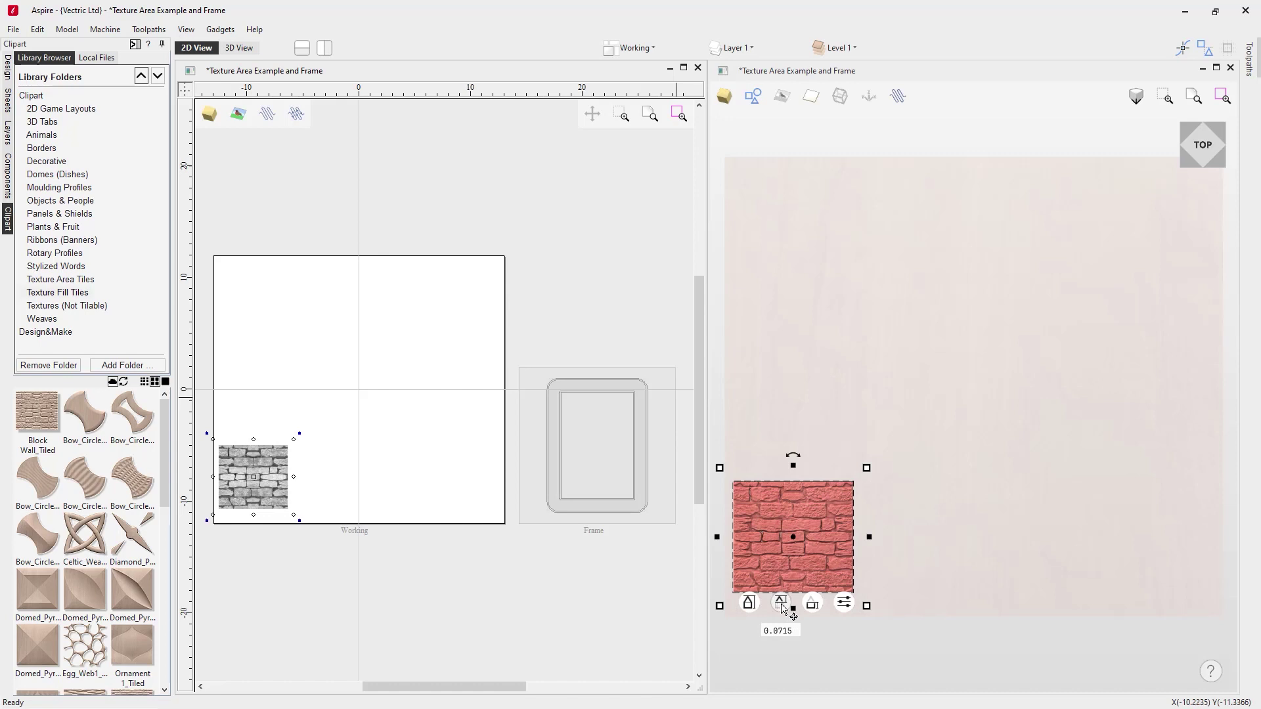
{"action": "left_click", "coordinate": [844, 603]}
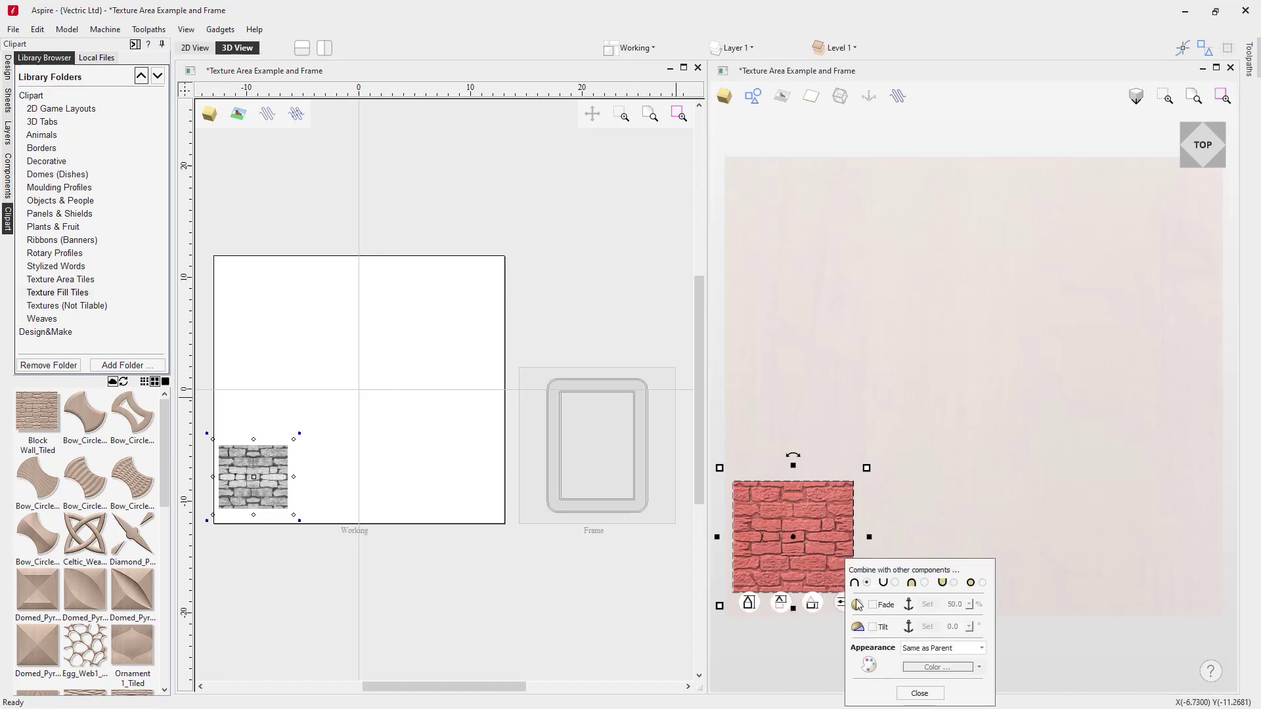
{"action": "left_click_drag", "start_coordinate": [918, 565], "coordinate": [1001, 410]}
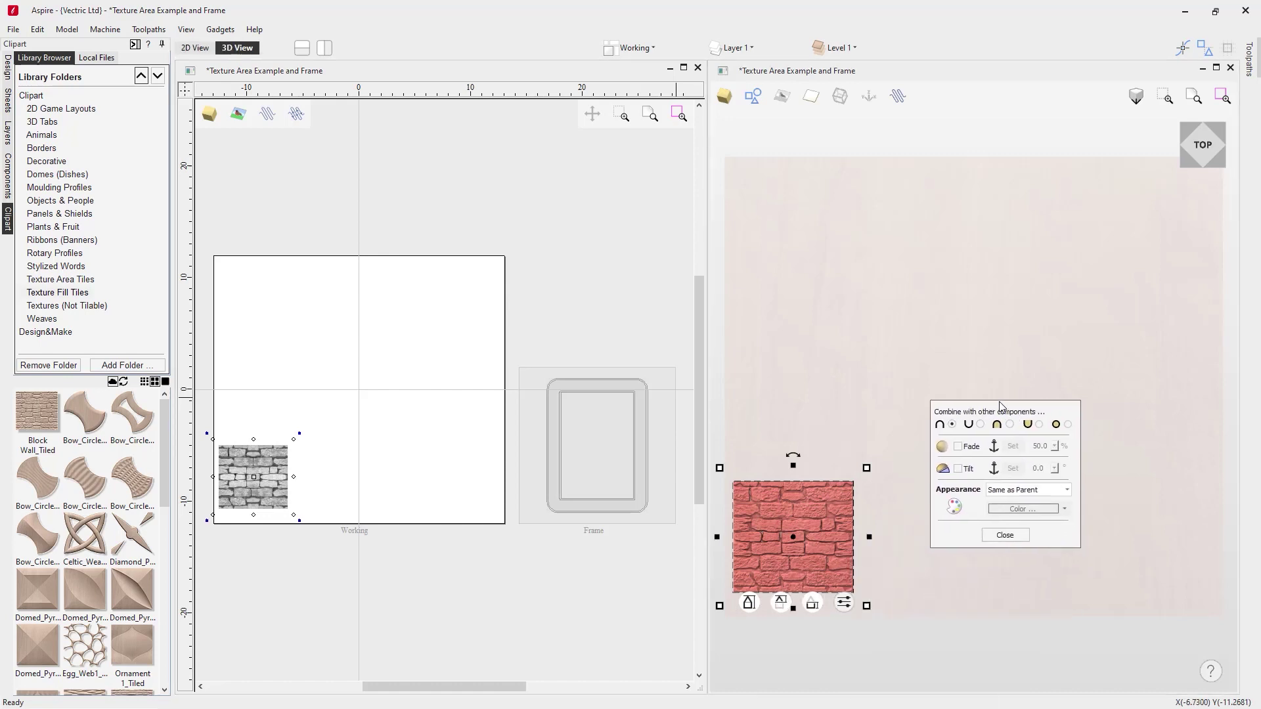
{"action": "left_click", "coordinate": [1004, 535]}
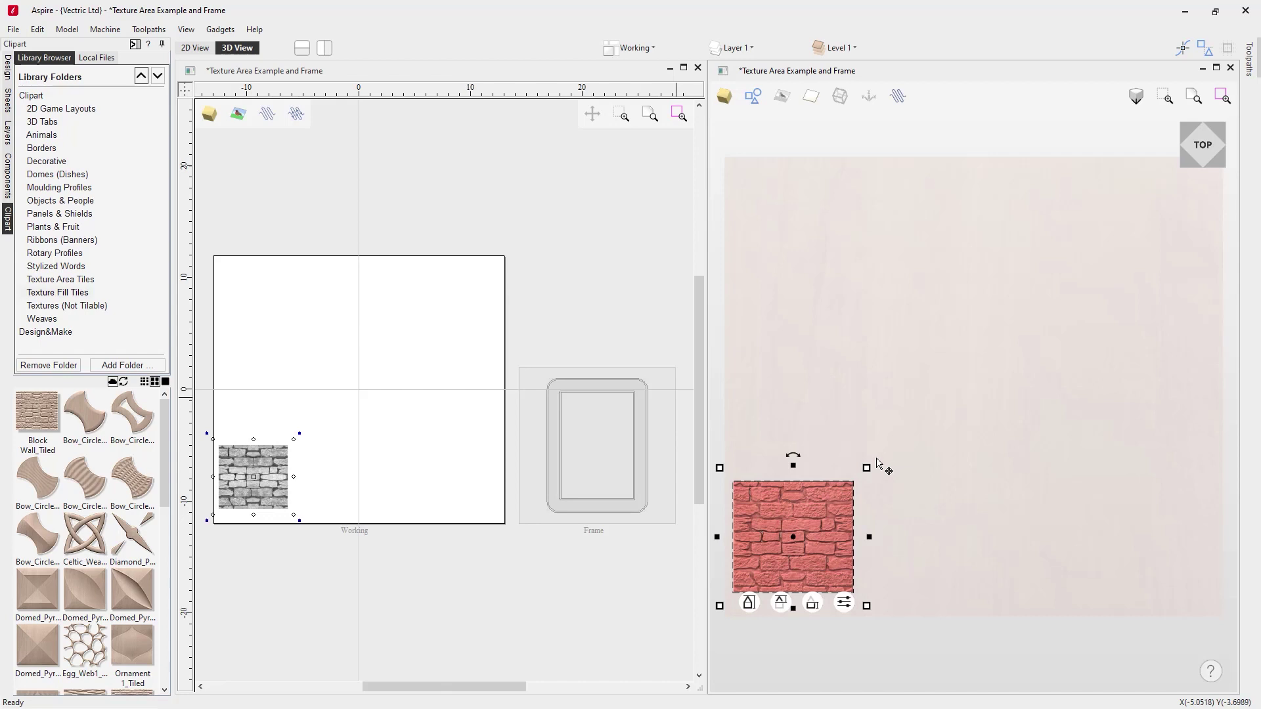
- Enlarge the block wall component to about 22.1 by 20.5 inches, and try rotating it slightly clockwise about its centre
{"action": "mouse_move", "coordinate": [867, 467]}
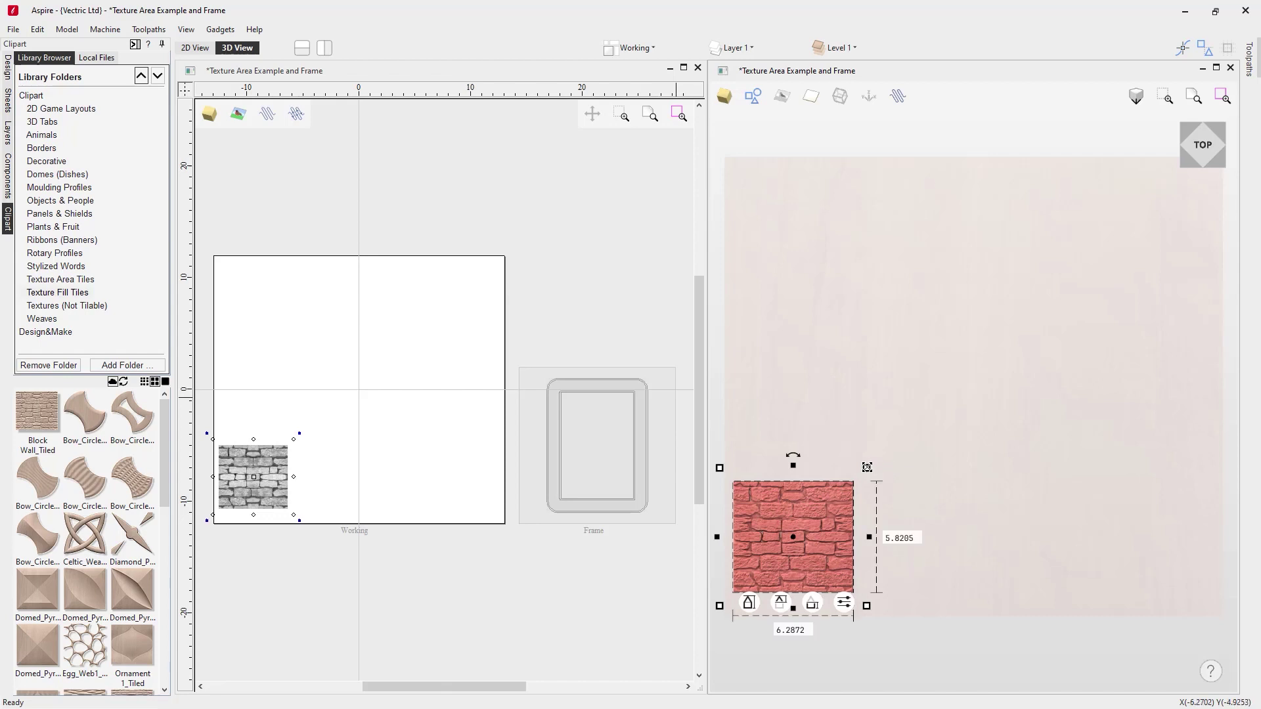
{"action": "left_click_drag", "start_coordinate": [872, 463], "coordinate": [1182, 200]}
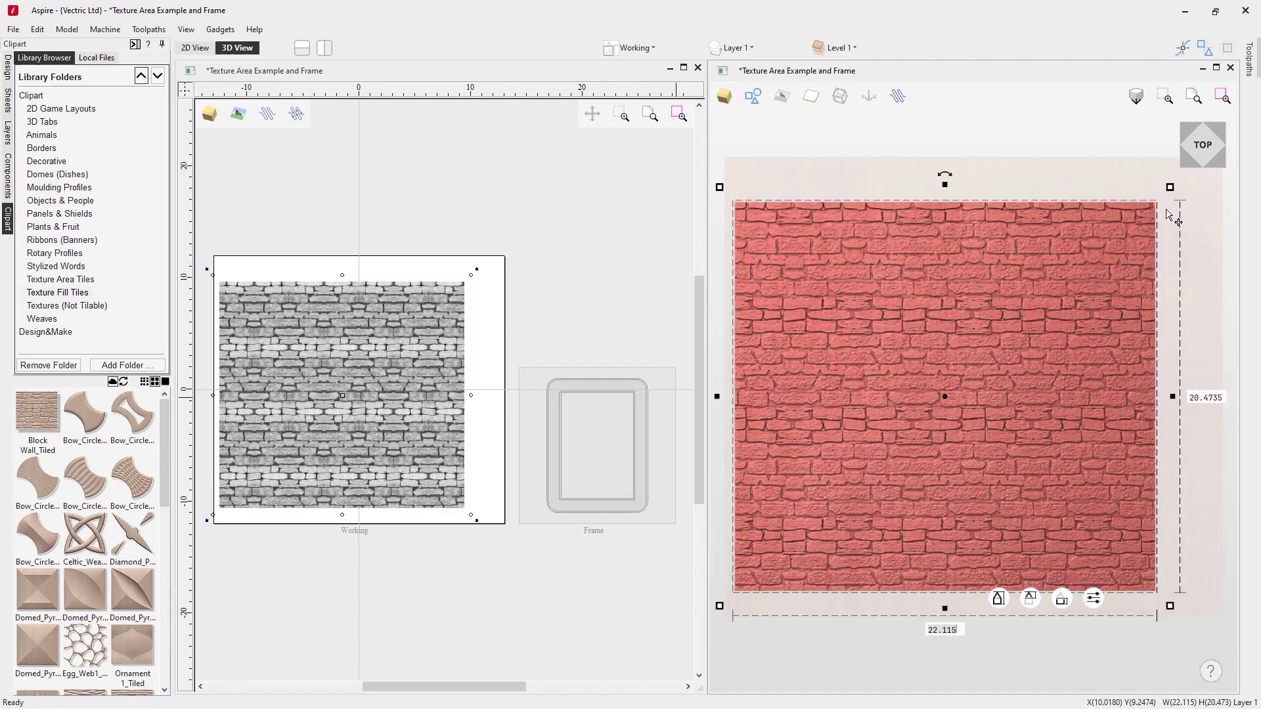
{"action": "left_click_drag", "start_coordinate": [944, 176], "coordinate": [973, 273]}
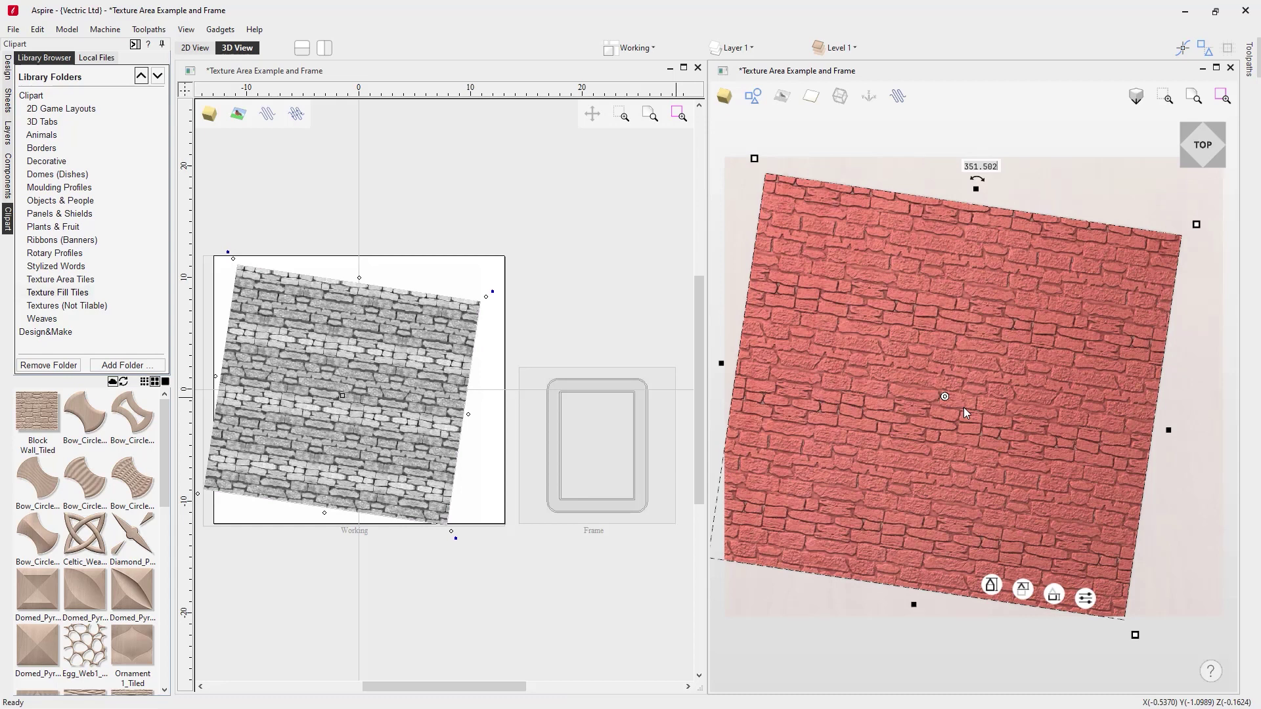
{"action": "key", "text": "ctrl+z"}
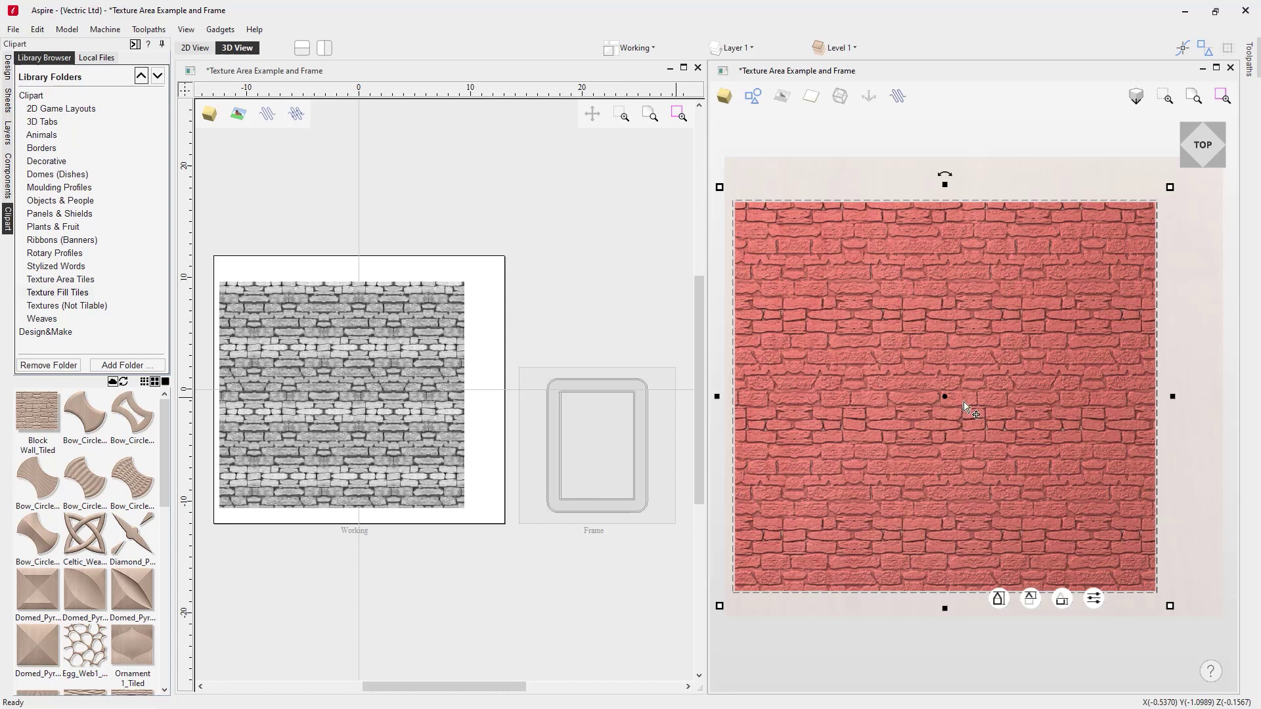
- Examine the block wall's Create Texture Area settings and its entry in the component tree
{"action": "left_click", "coordinate": [7, 65]}
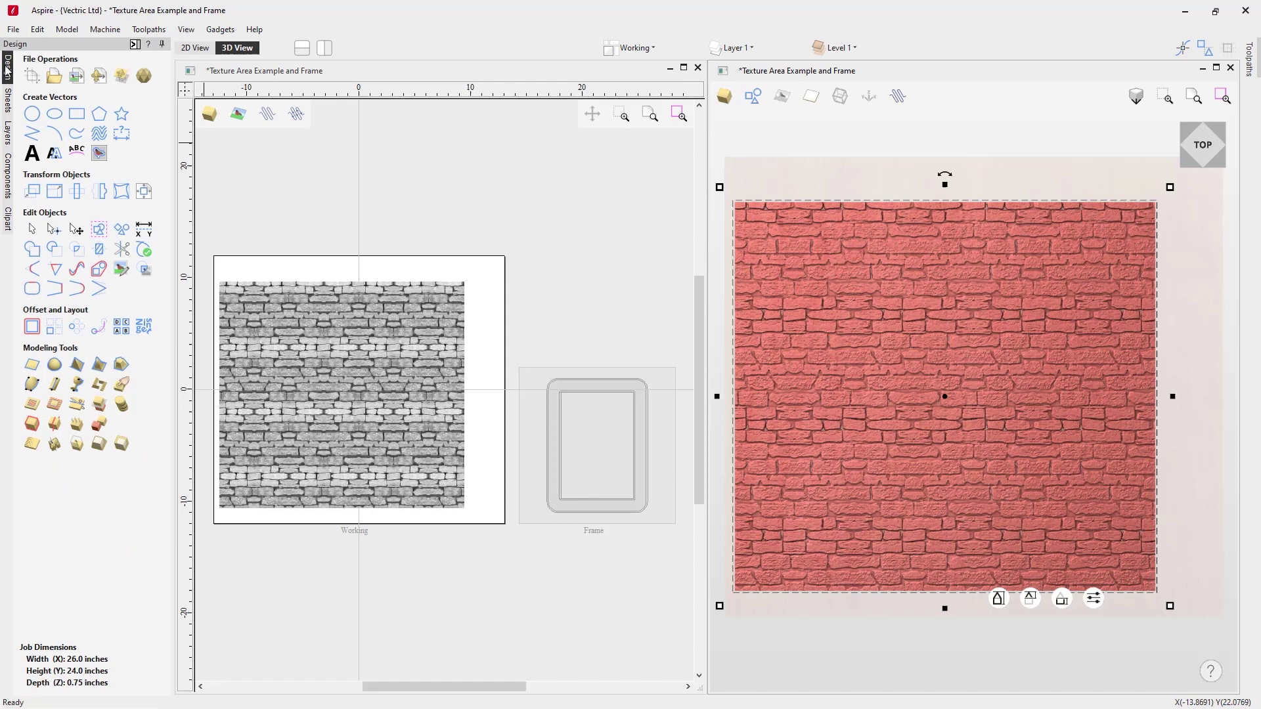
{"action": "left_click", "coordinate": [99, 388]}
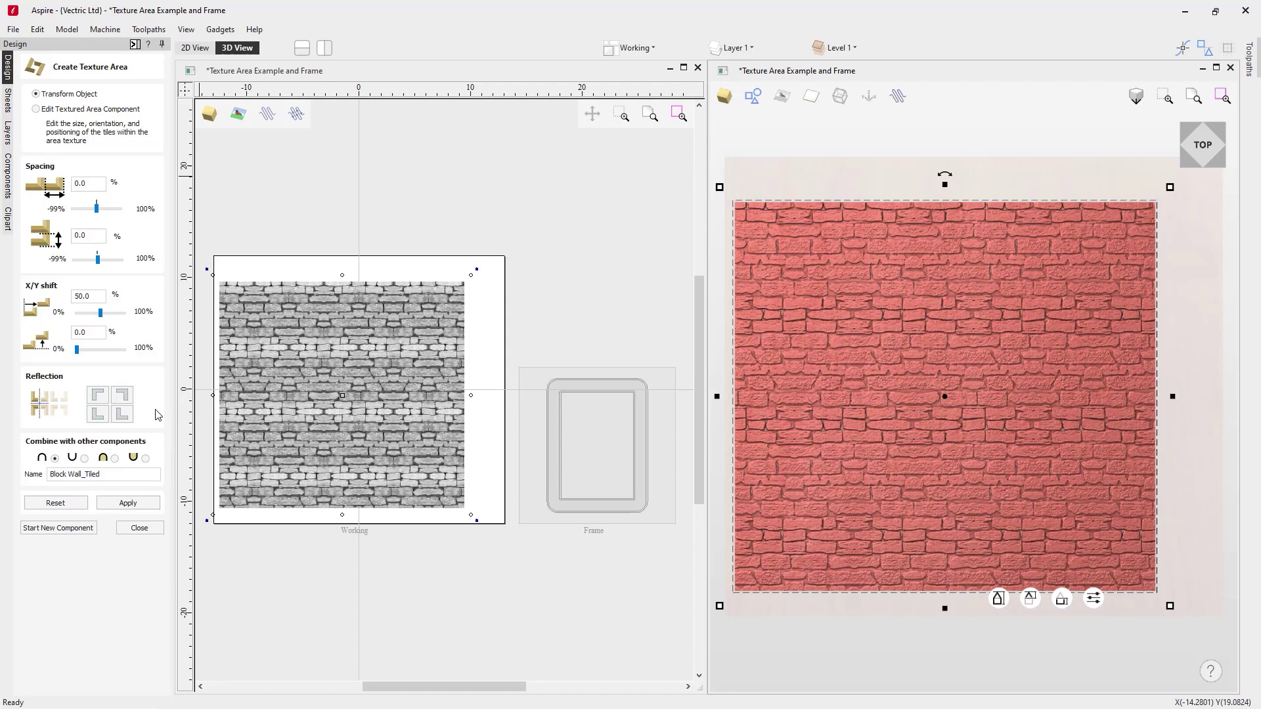
{"action": "left_click", "coordinate": [139, 528]}
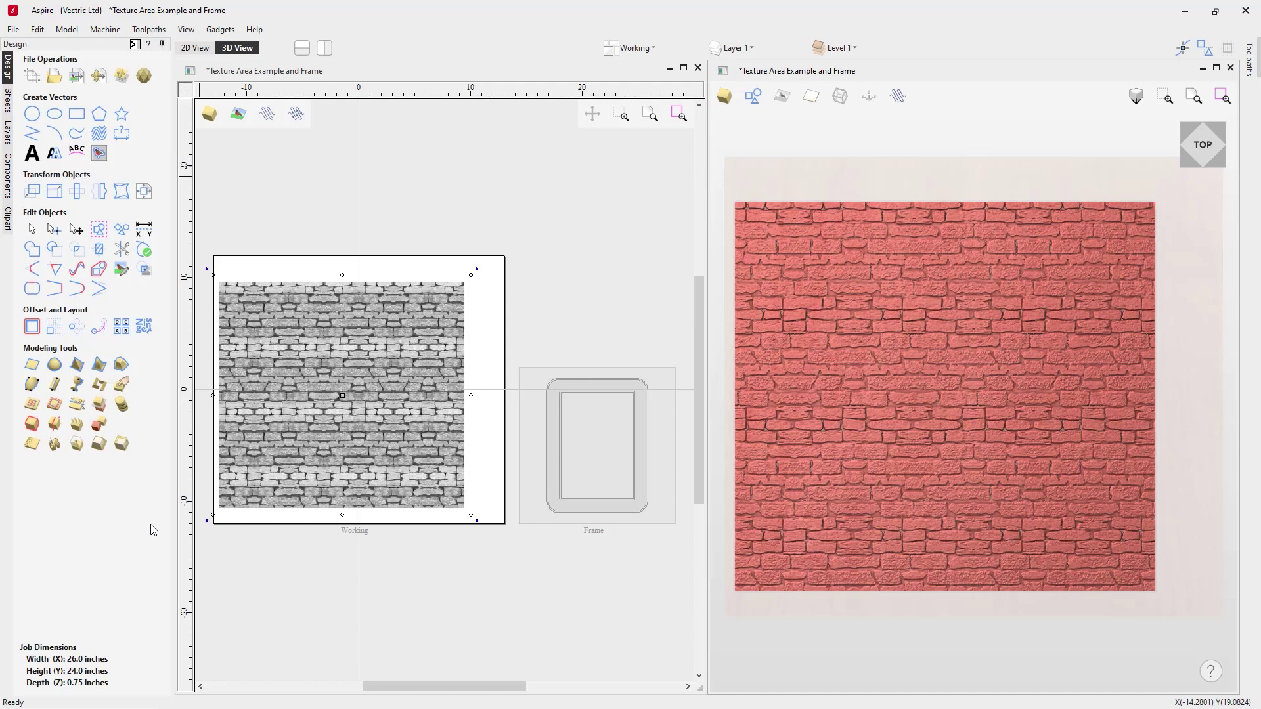
{"action": "left_click", "coordinate": [8, 188]}
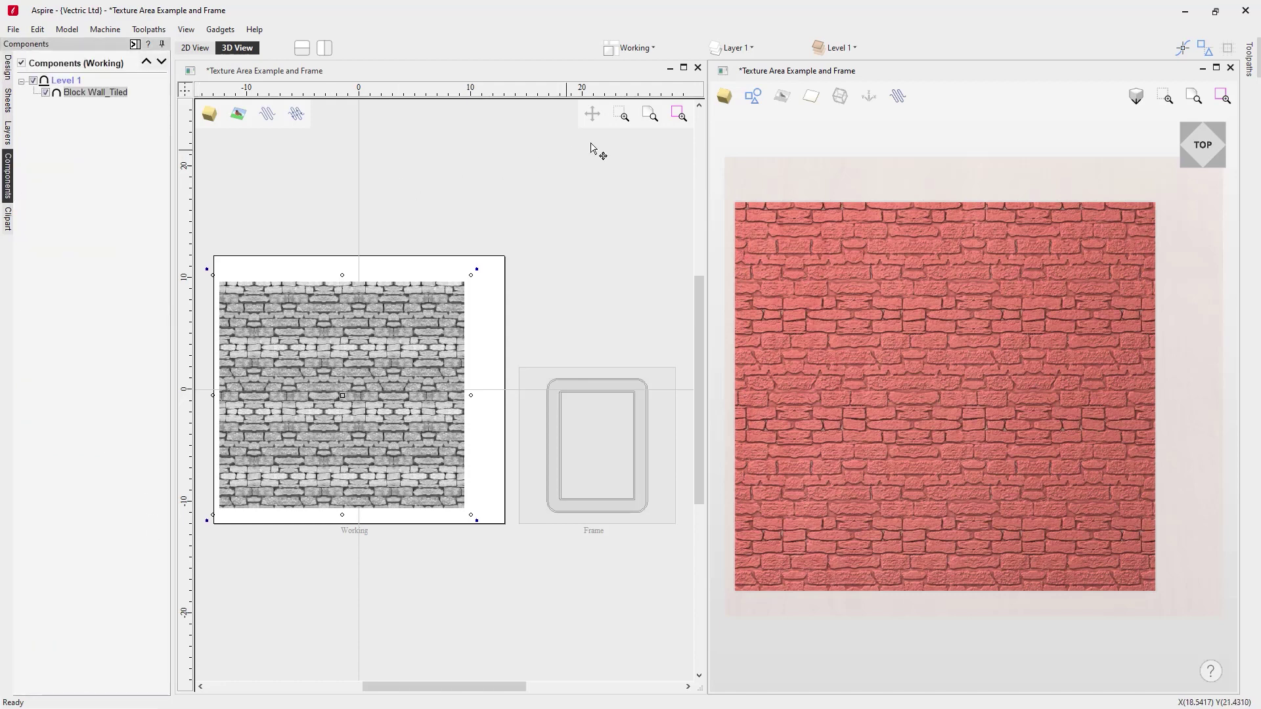
{"action": "left_click", "coordinate": [858, 48]}
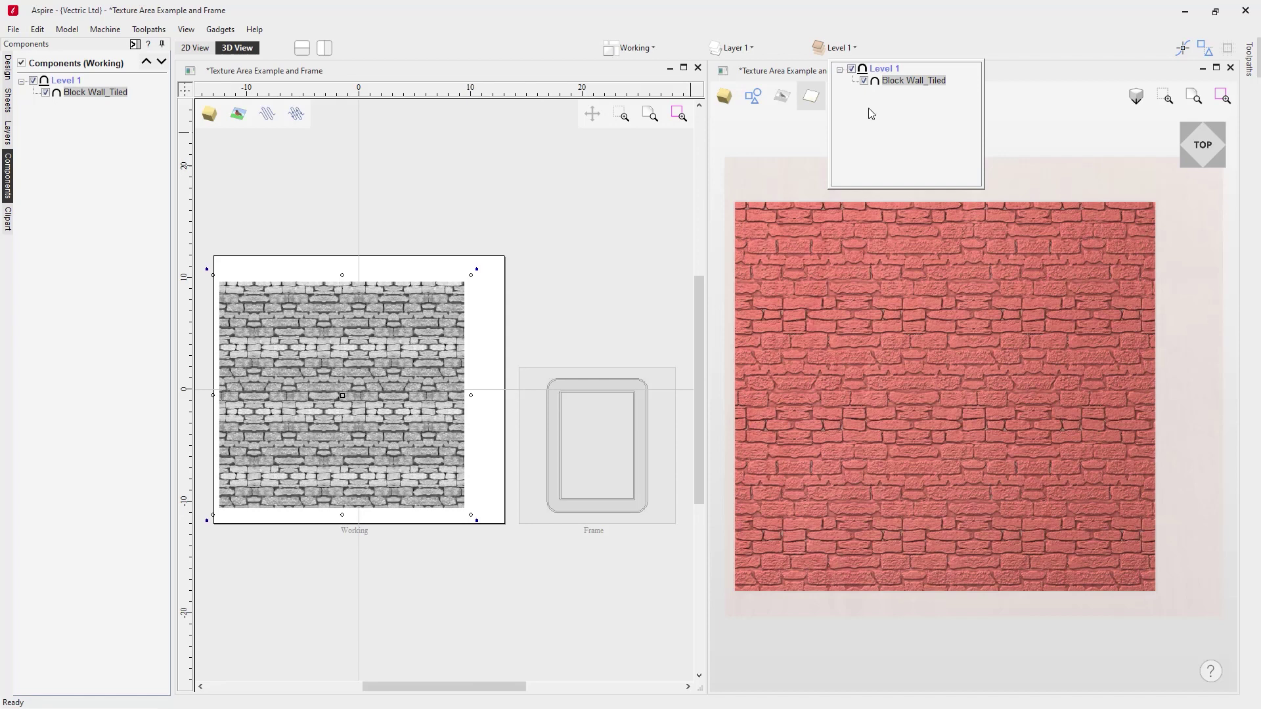
{"action": "left_click", "coordinate": [794, 126]}
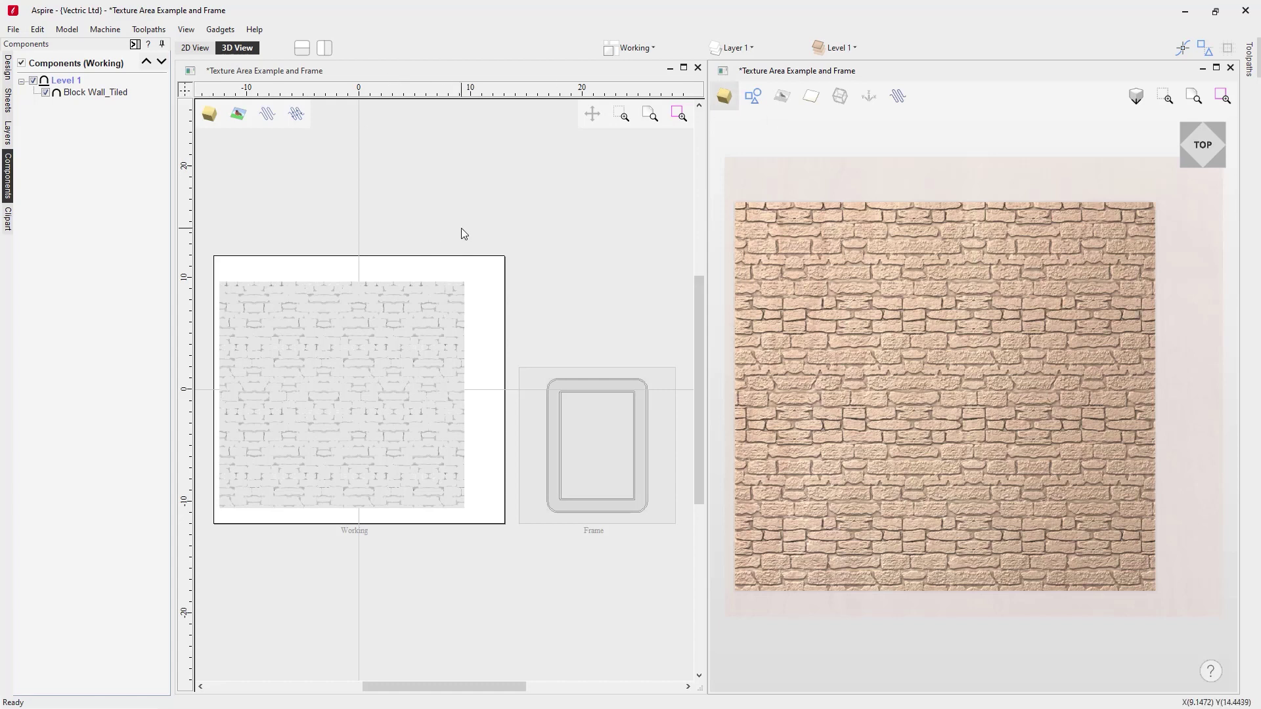
- Delete the block wall component from the Working sheet
{"action": "left_click", "coordinate": [351, 321]}
{"action": "key", "text": "Delete"}
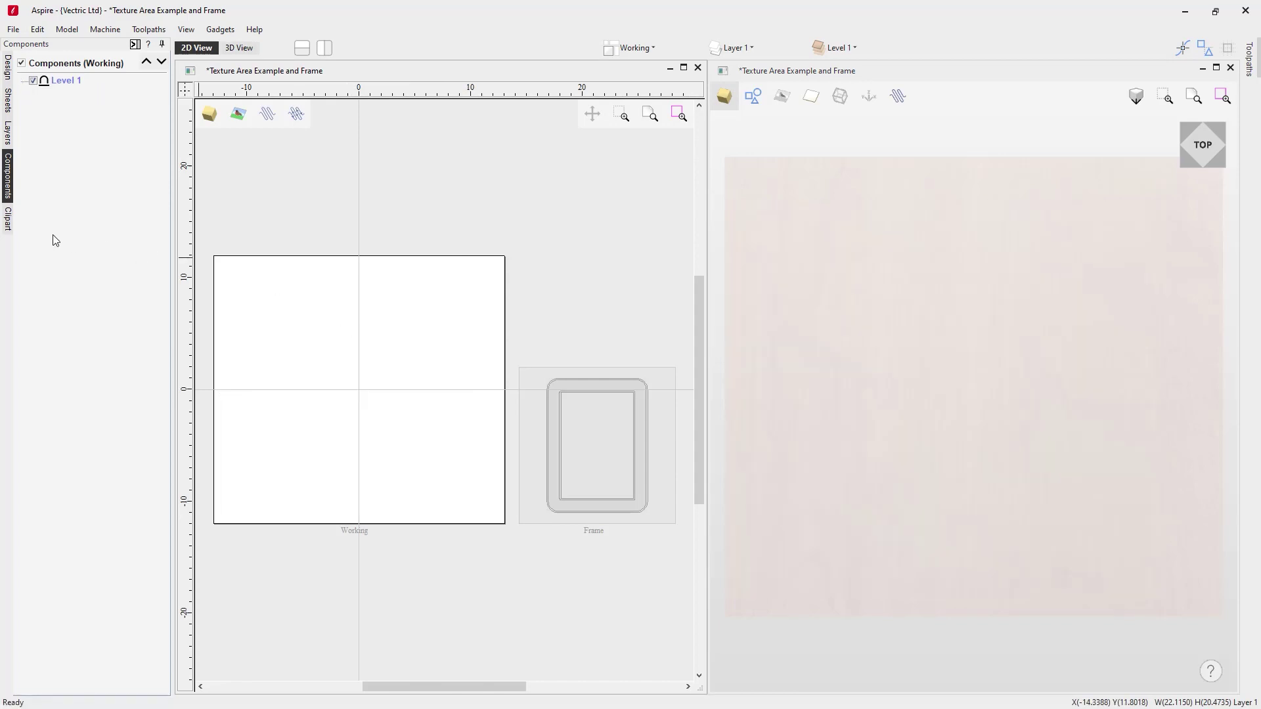
- Add the Domed_Pyramid_Scallop2 component from the Texture Area Tiles clipart folder to the centre of the Working sheet
{"action": "left_click", "coordinate": [8, 220]}
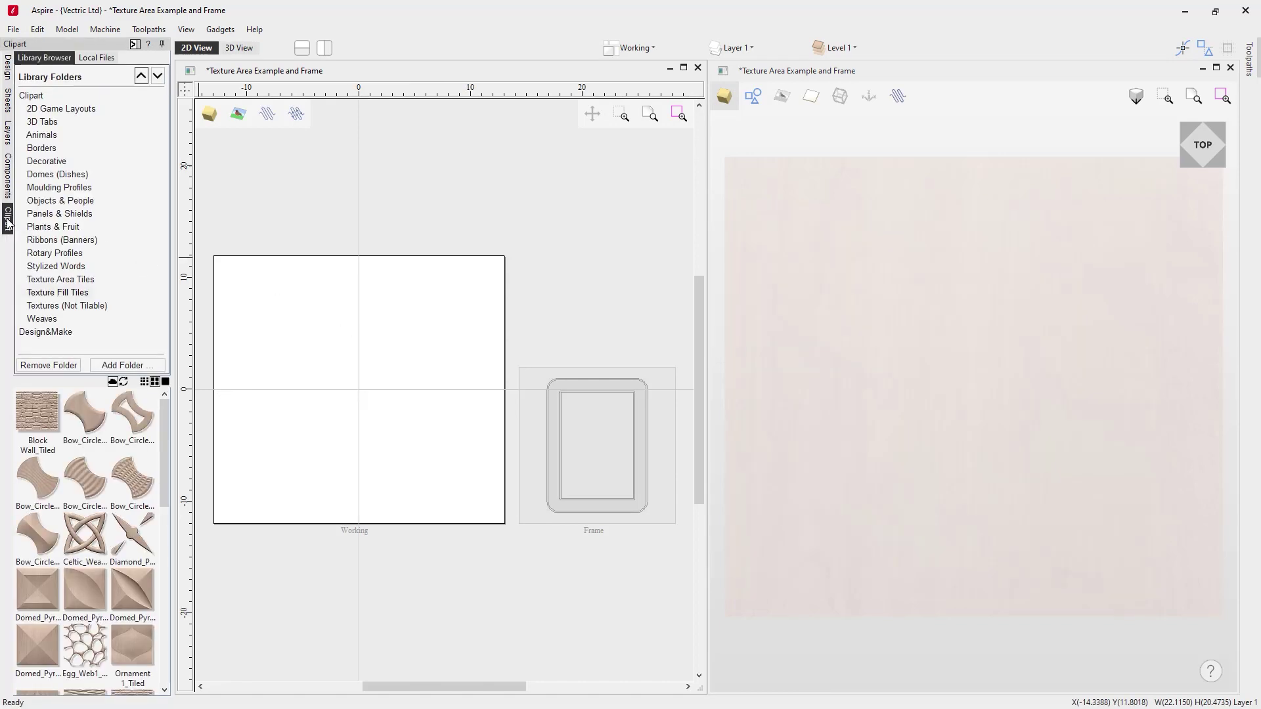
{"action": "left_click", "coordinate": [55, 282]}
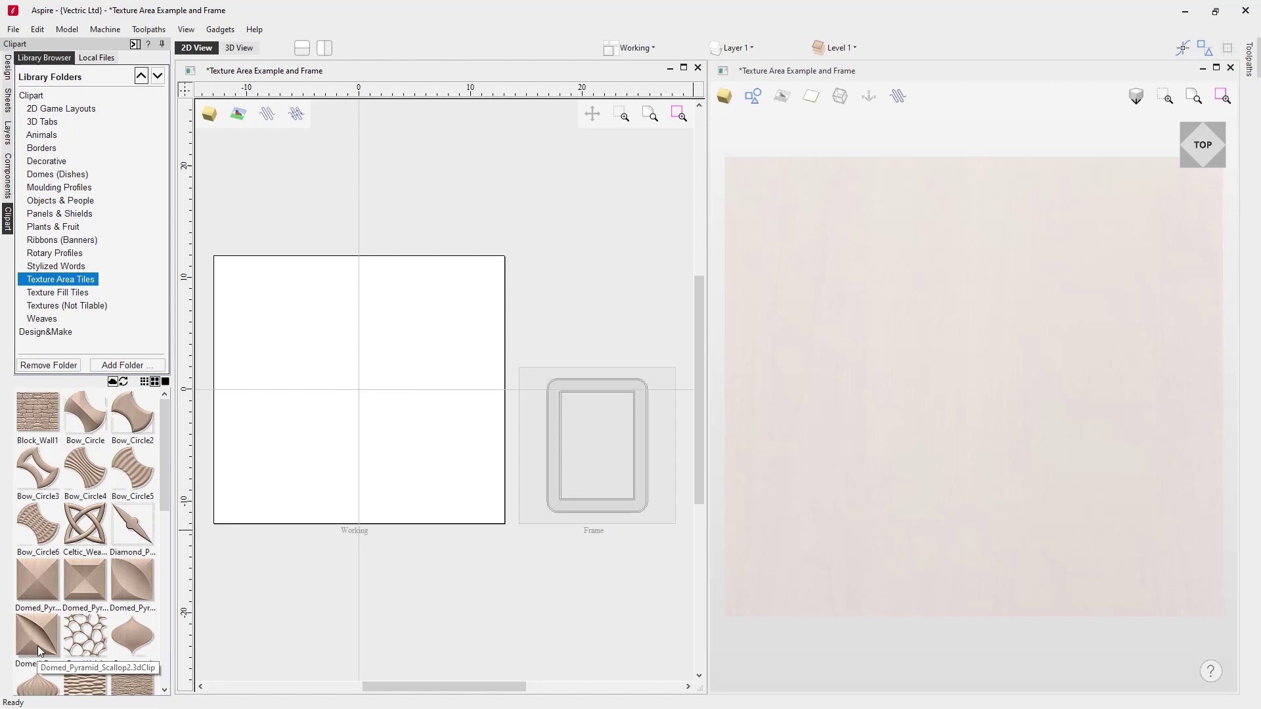
{"action": "double_click", "coordinate": [37, 647]}
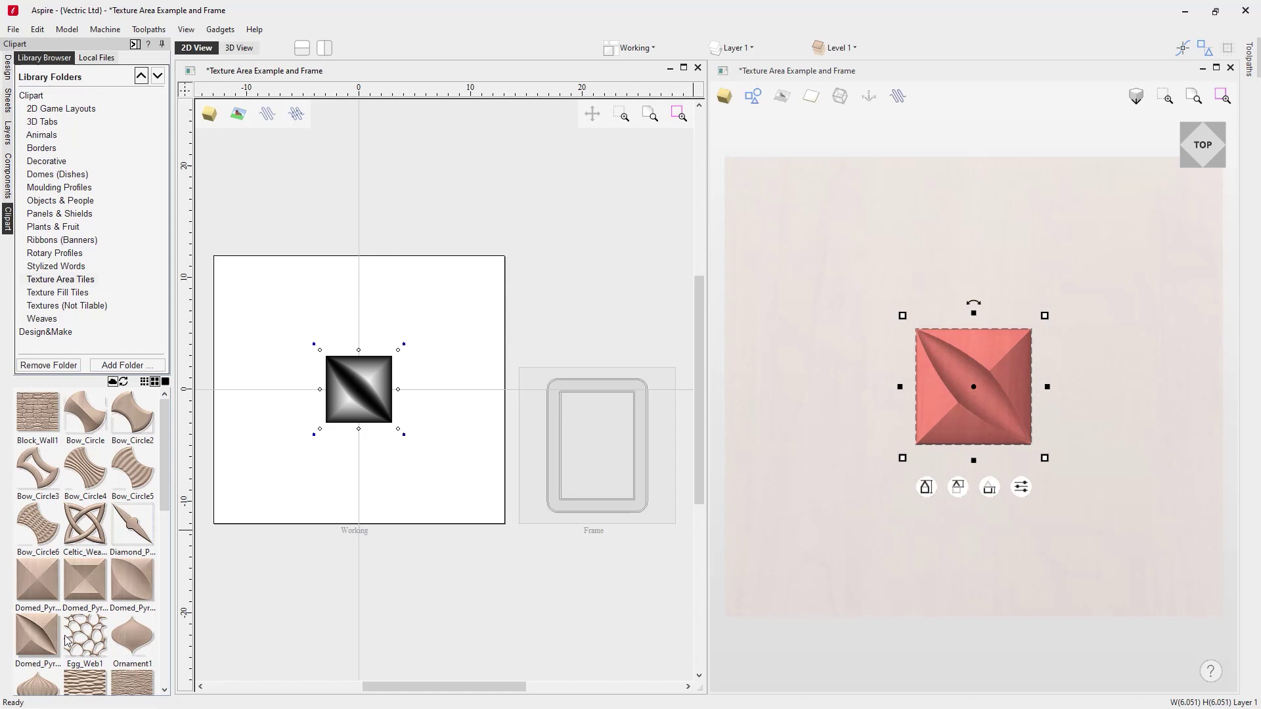
{"action": "left_click_drag", "start_coordinate": [396, 687], "coordinate": [366, 694]}
{"action": "scroll", "coordinate": [433, 434], "scroll_direction": "up", "scroll_amount": 1}
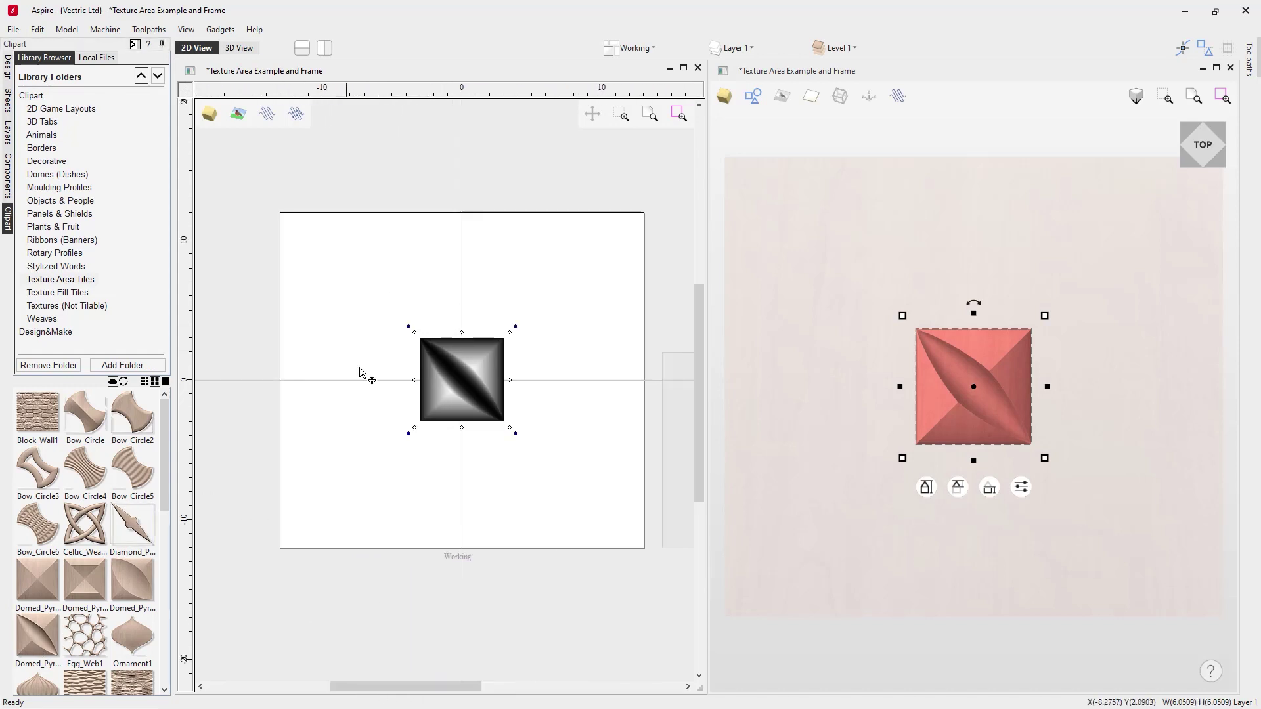
- Resize the domed pyramid tile to about 4.77 inches square and move it to the lower-left corner of the Working sheet
{"action": "scroll", "coordinate": [496, 333], "scroll_direction": "up", "scroll_amount": 1}
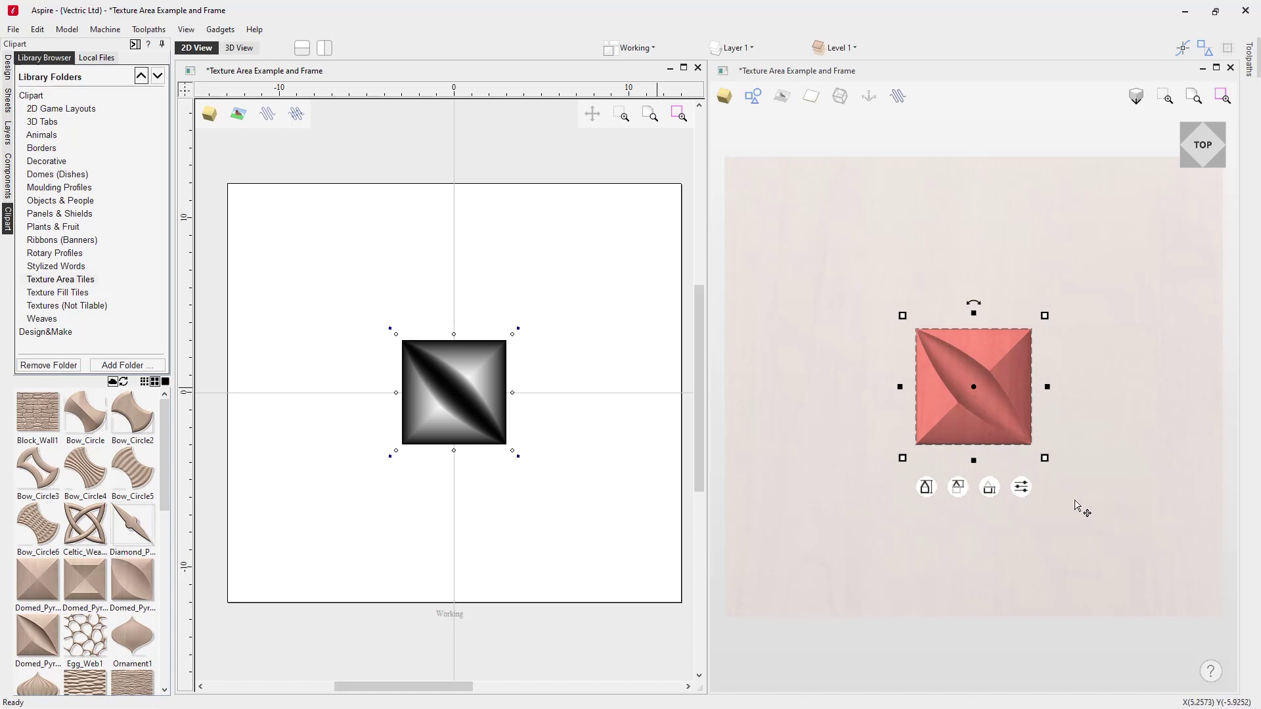
{"action": "left_click_drag", "start_coordinate": [1045, 315], "coordinate": [1118, 227]}
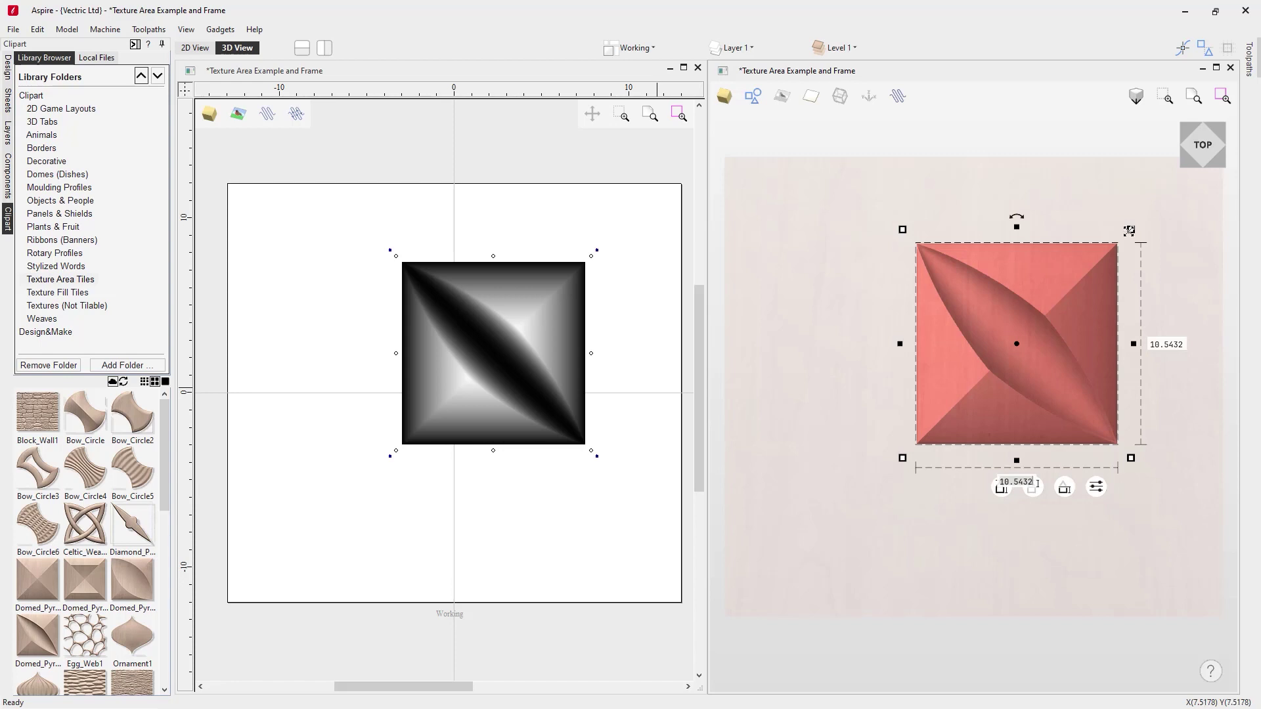
{"action": "left_click_drag", "start_coordinate": [1133, 229], "coordinate": [1024, 354]}
{"action": "left_click", "coordinate": [971, 415]}
{"action": "left_click_drag", "start_coordinate": [971, 415], "coordinate": [795, 575]}
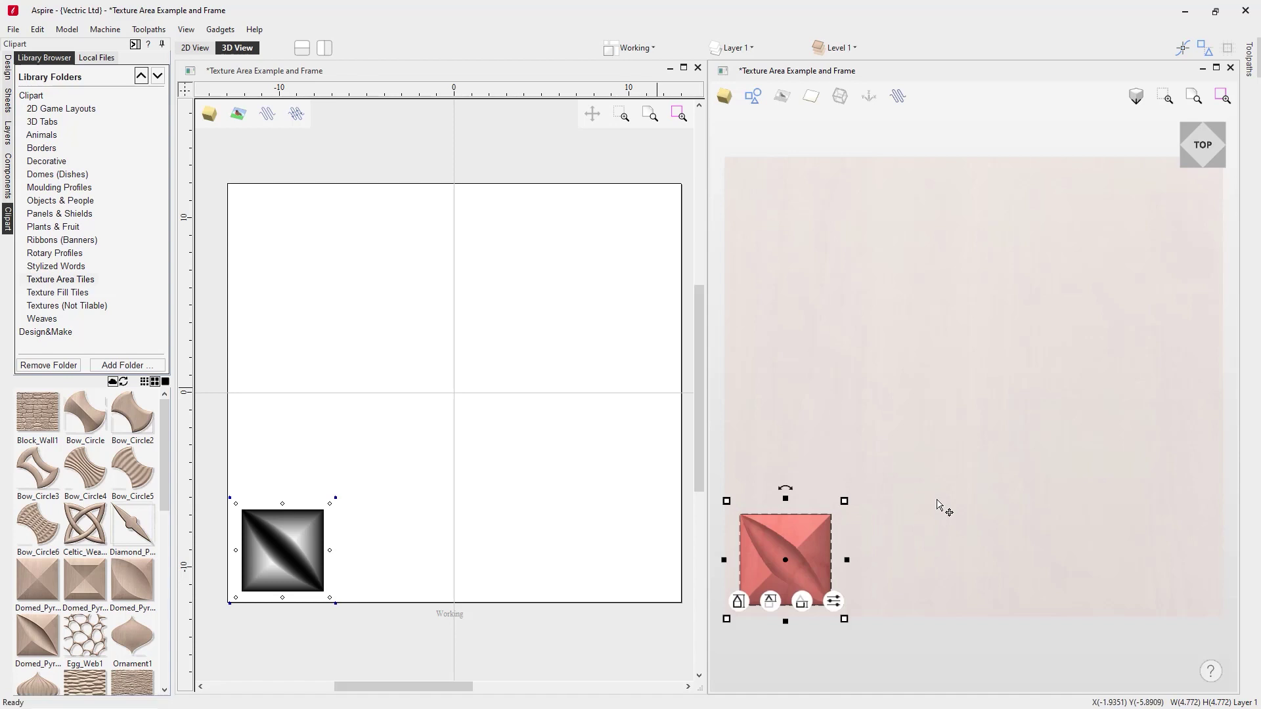
- Create a texture area from the selected domed pyramid tile with 0% spacing and shift, using the merge combine mode
{"action": "left_click", "coordinate": [8, 73]}
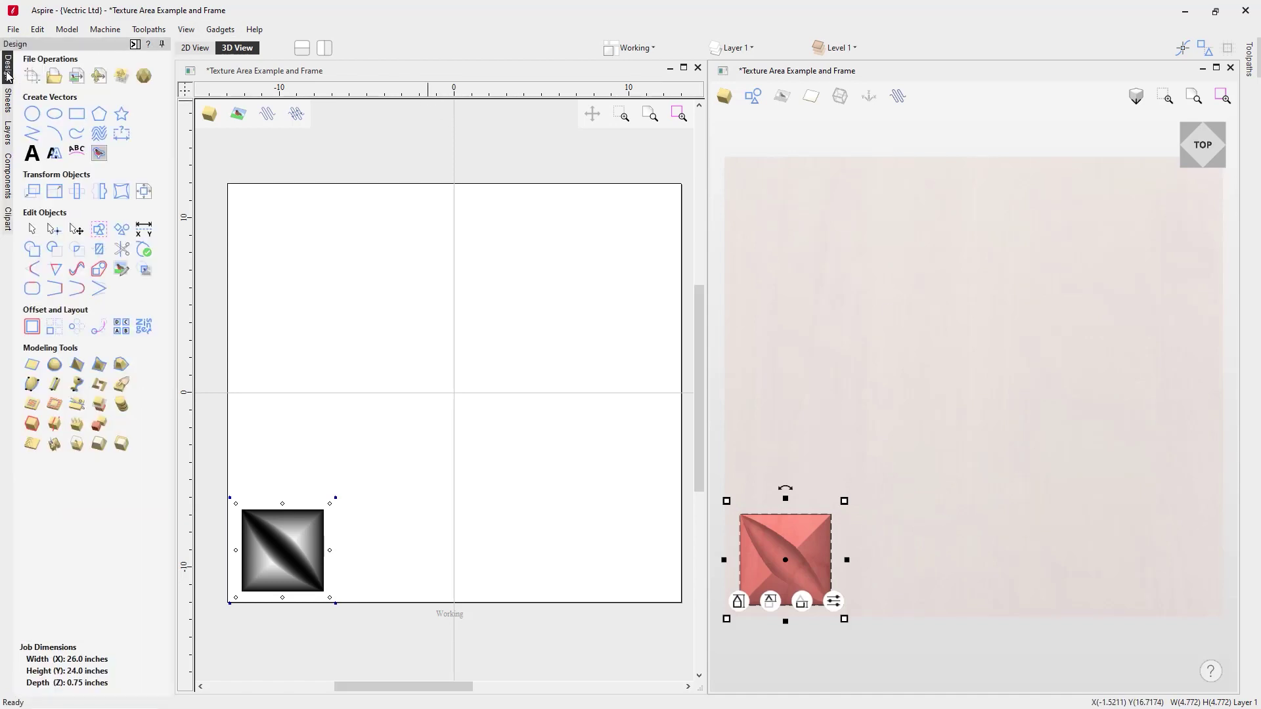
{"action": "left_click", "coordinate": [100, 392]}
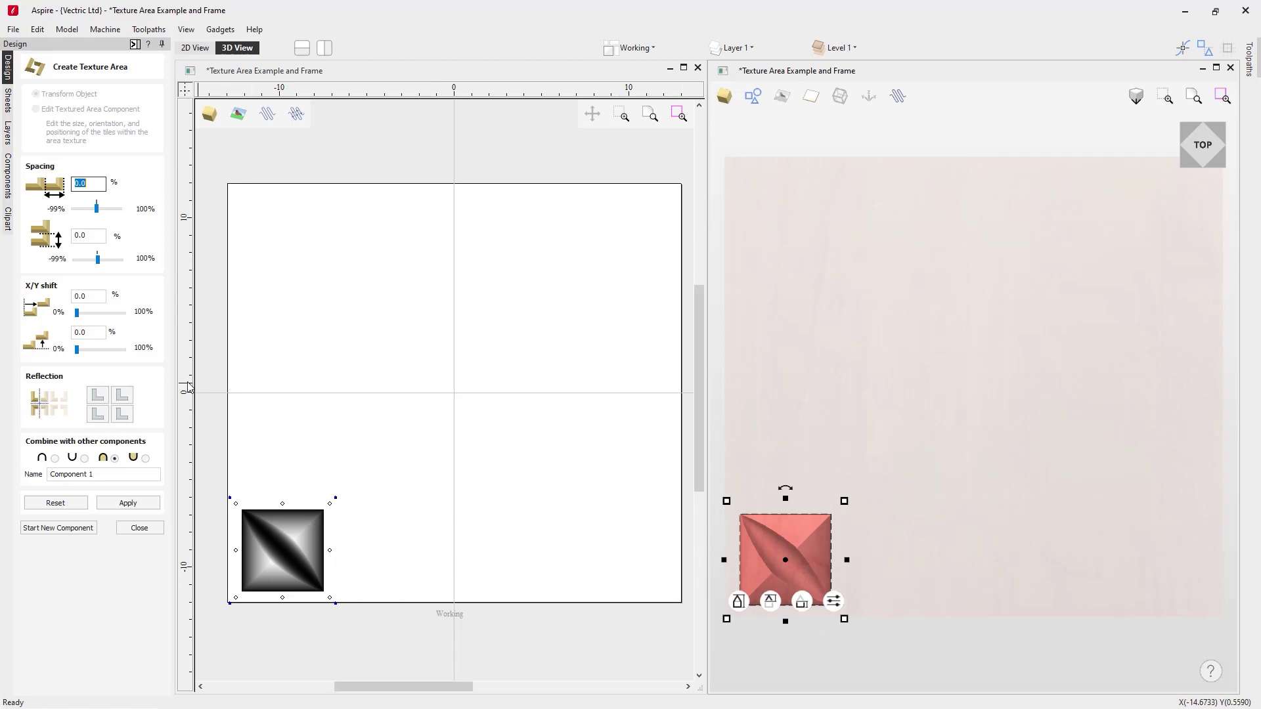
{"action": "left_click", "coordinate": [140, 505]}
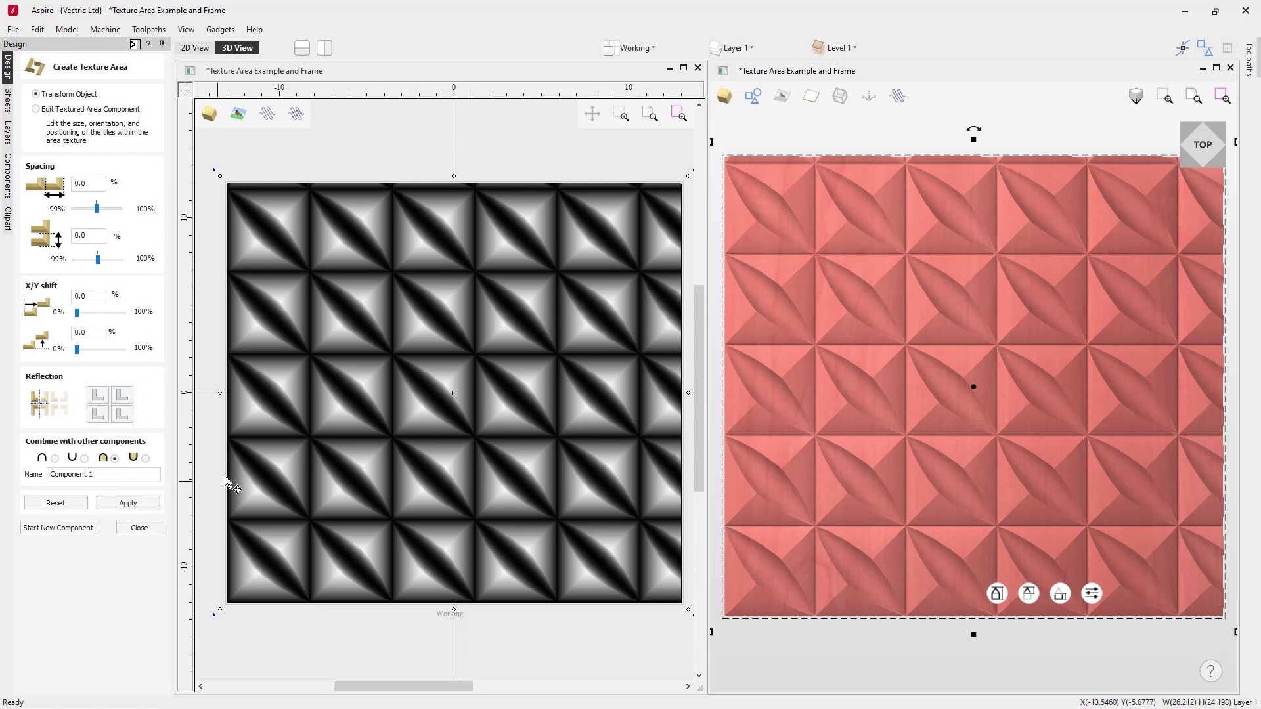
- Shrink the texture area component to about 23.8 by 22.0 inches from its upper-right corner
{"action": "scroll", "coordinate": [1131, 213], "scroll_direction": "down", "scroll_amount": 1}
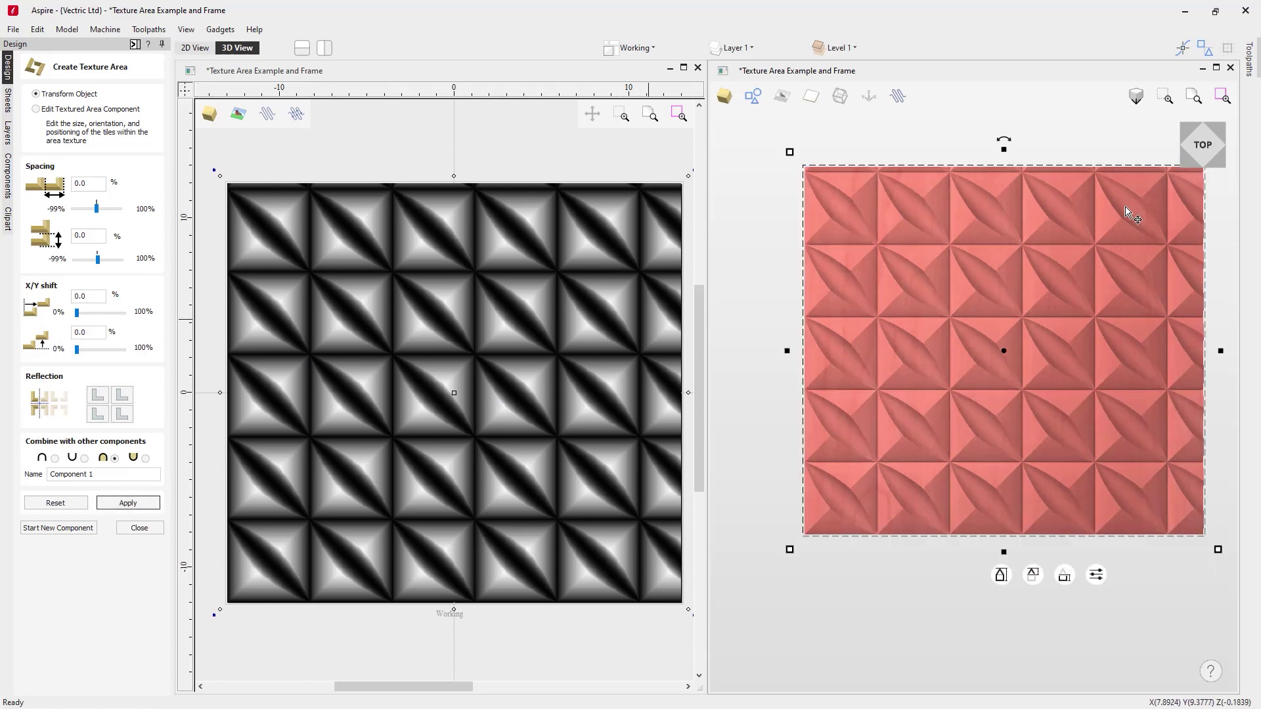
{"action": "middle_click_drag", "start_coordinate": [1144, 592], "coordinate": [1114, 631]}
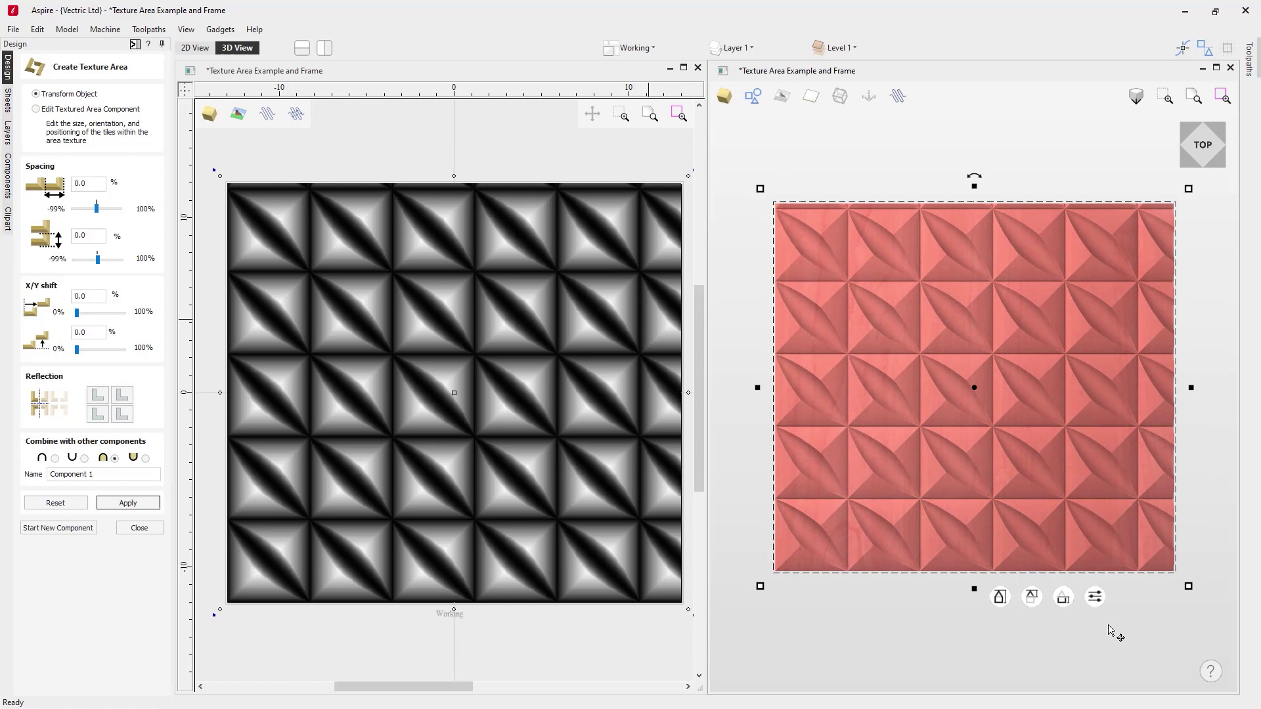
{"action": "left_click_drag", "start_coordinate": [1186, 190], "coordinate": [1154, 291]}
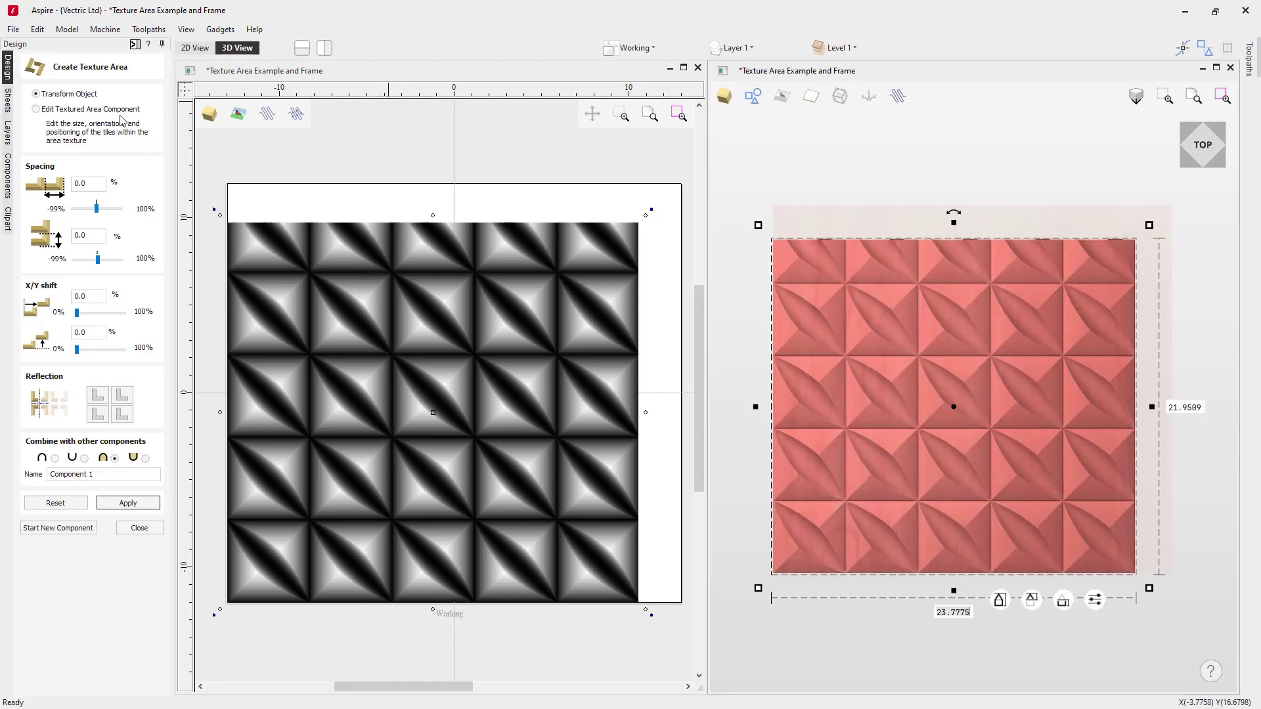
- Try several tile sizes within the textured area, finish with just over two tiles across, and return to Transform Object mode
{"action": "left_click", "coordinate": [37, 111]}
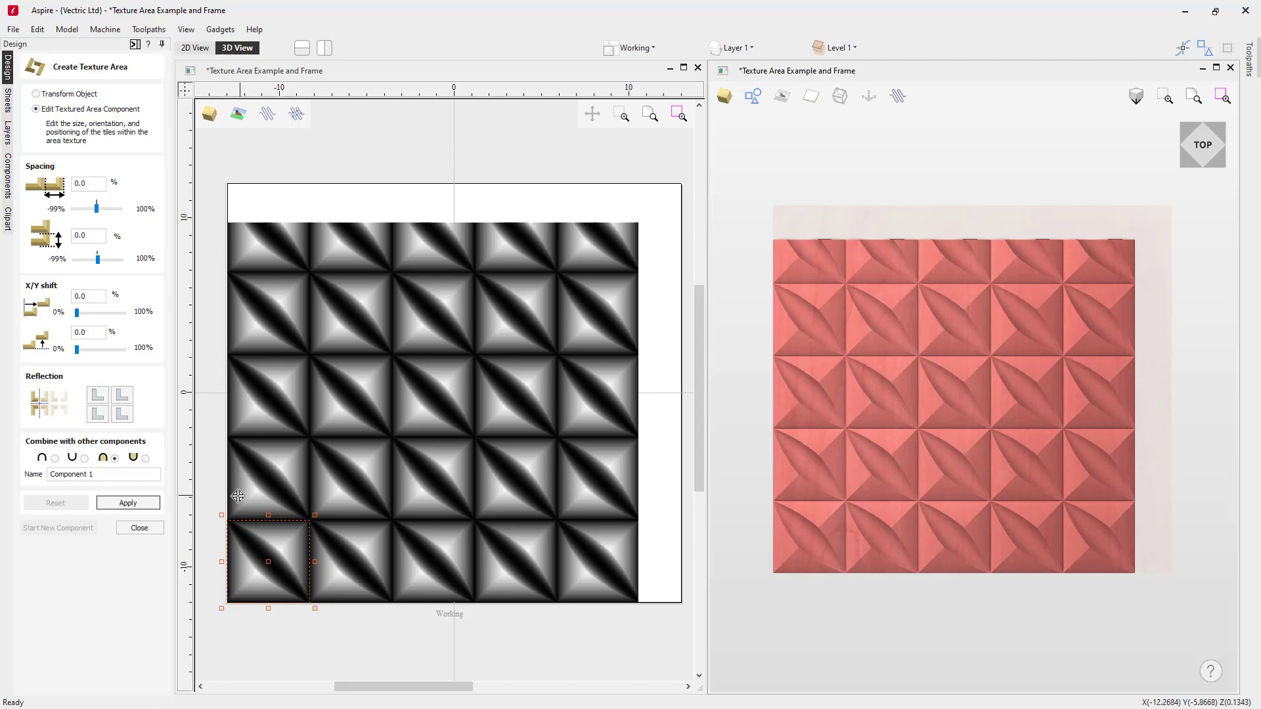
{"action": "left_click_drag", "start_coordinate": [320, 519], "coordinate": [337, 492]}
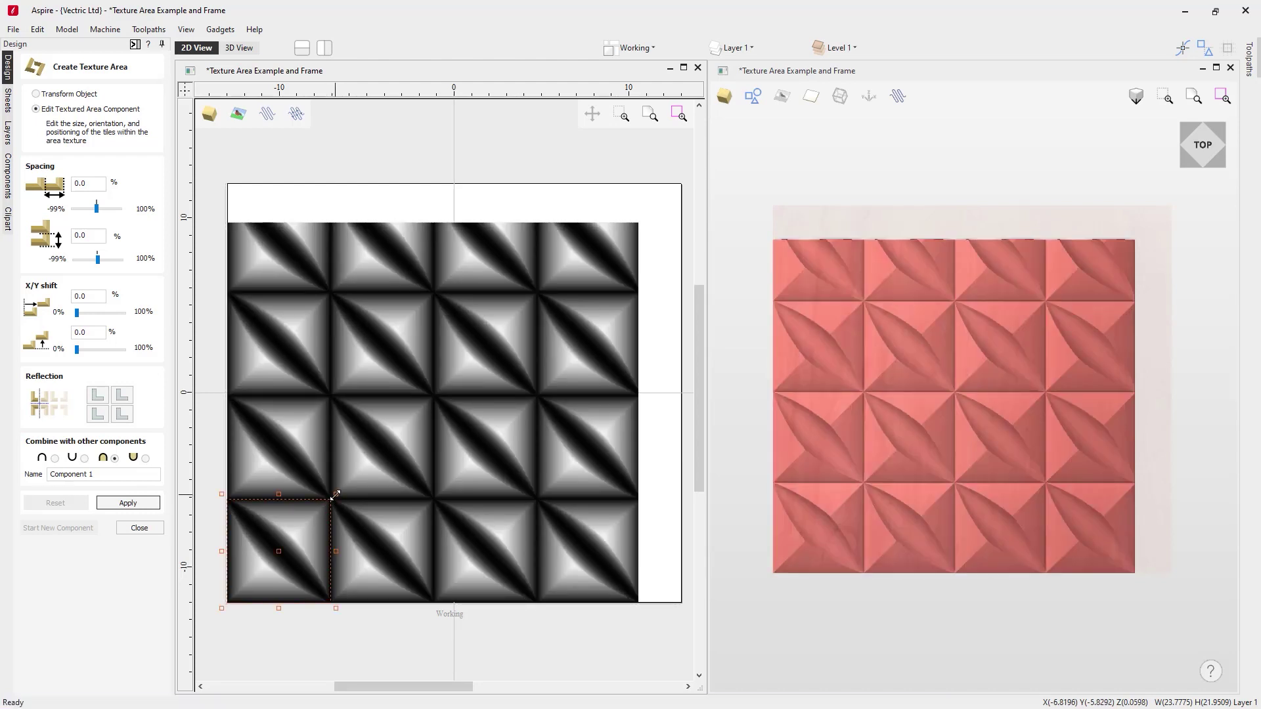
{"action": "left_click_drag", "start_coordinate": [336, 494], "coordinate": [289, 527]}
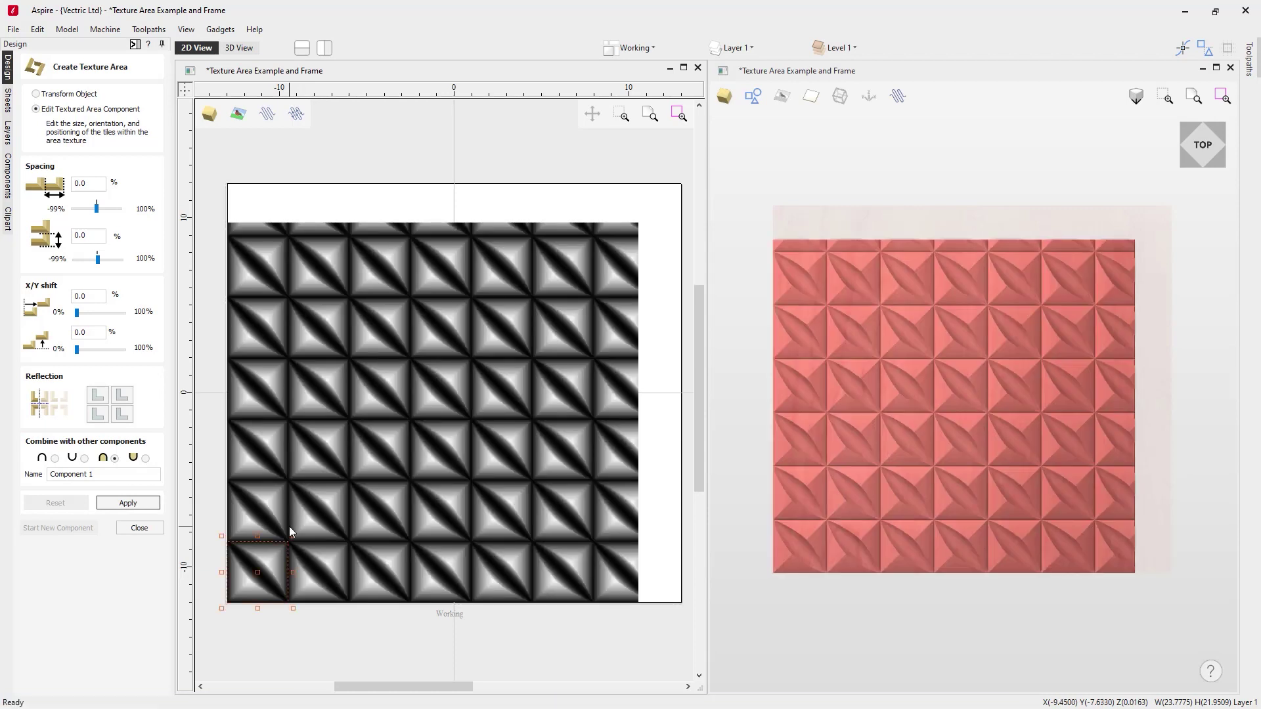
{"action": "left_click_drag", "start_coordinate": [293, 536], "coordinate": [539, 328]}
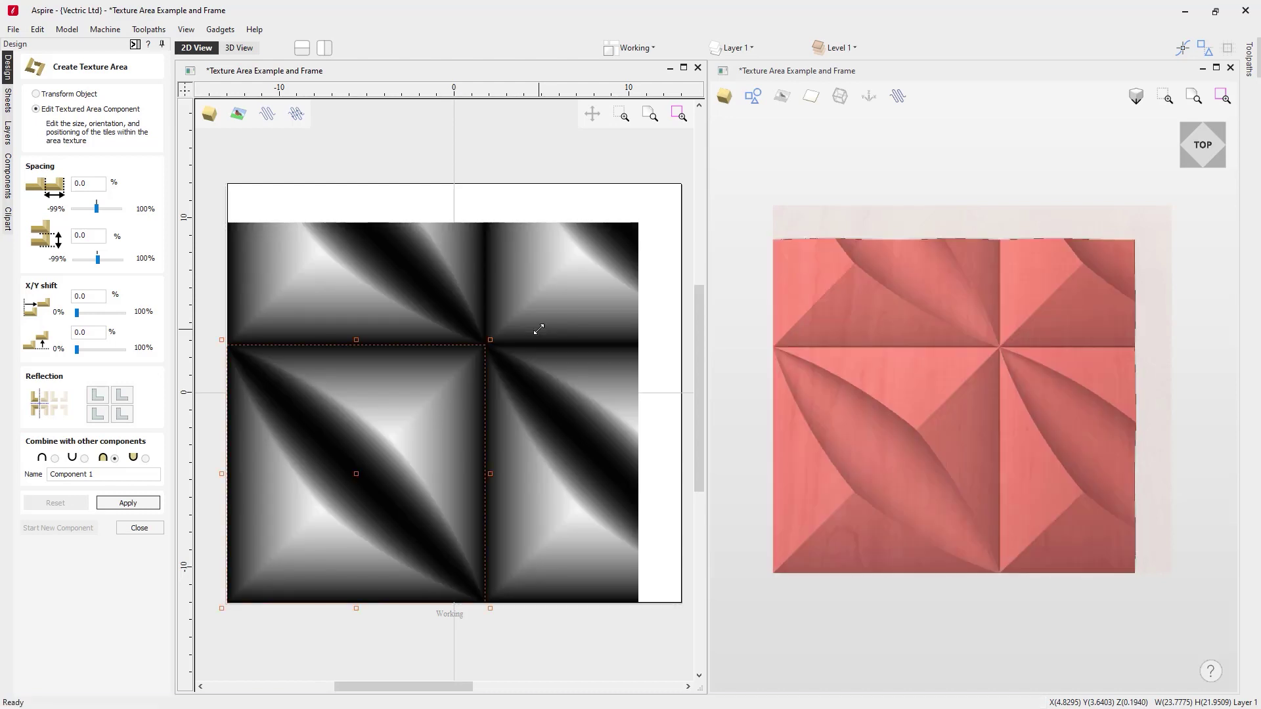
{"action": "left_click_drag", "start_coordinate": [487, 341], "coordinate": [416, 418]}
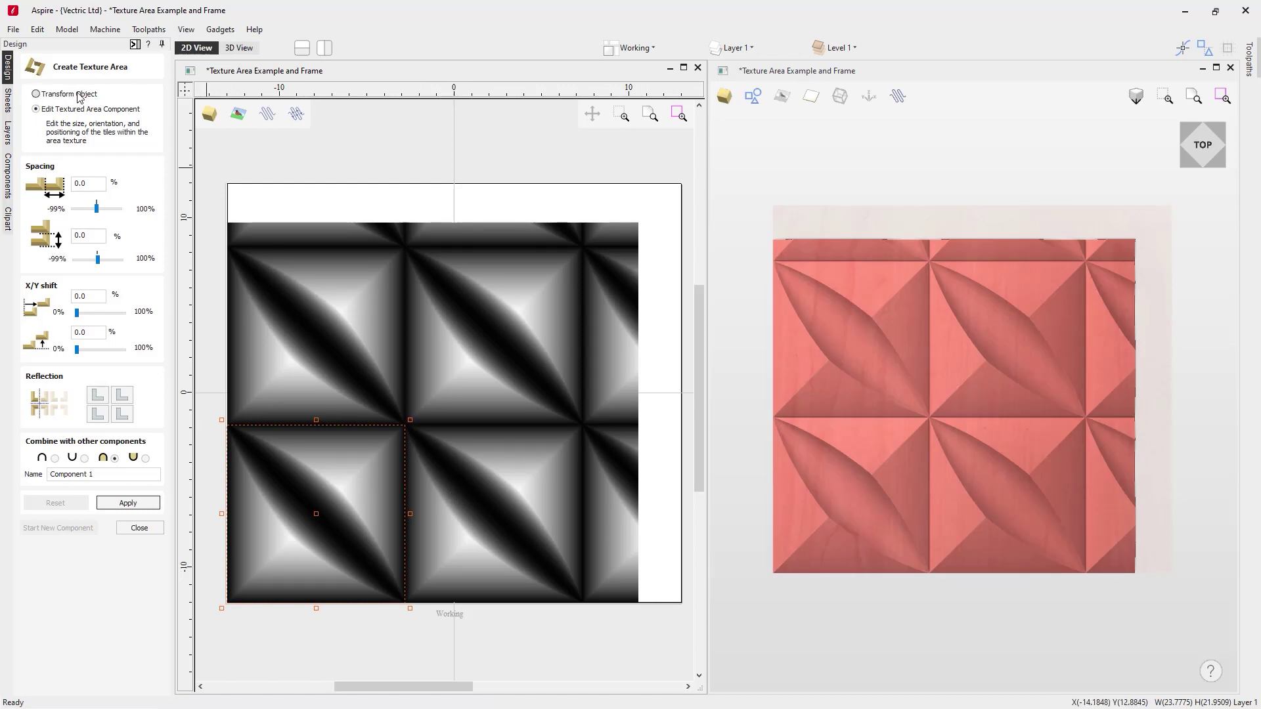
{"action": "left_click", "coordinate": [37, 94]}
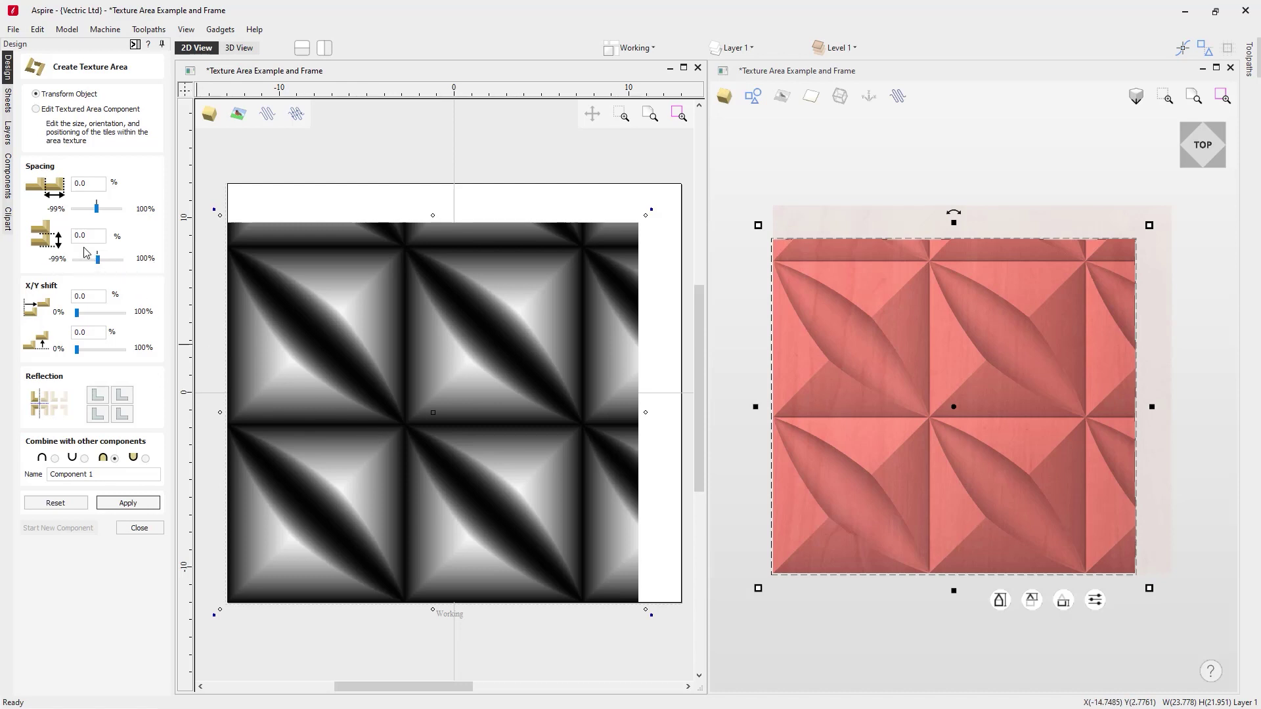
- Set the horizontal and vertical tile spacing of the texture to 50%
{"action": "double_click", "coordinate": [77, 185]}
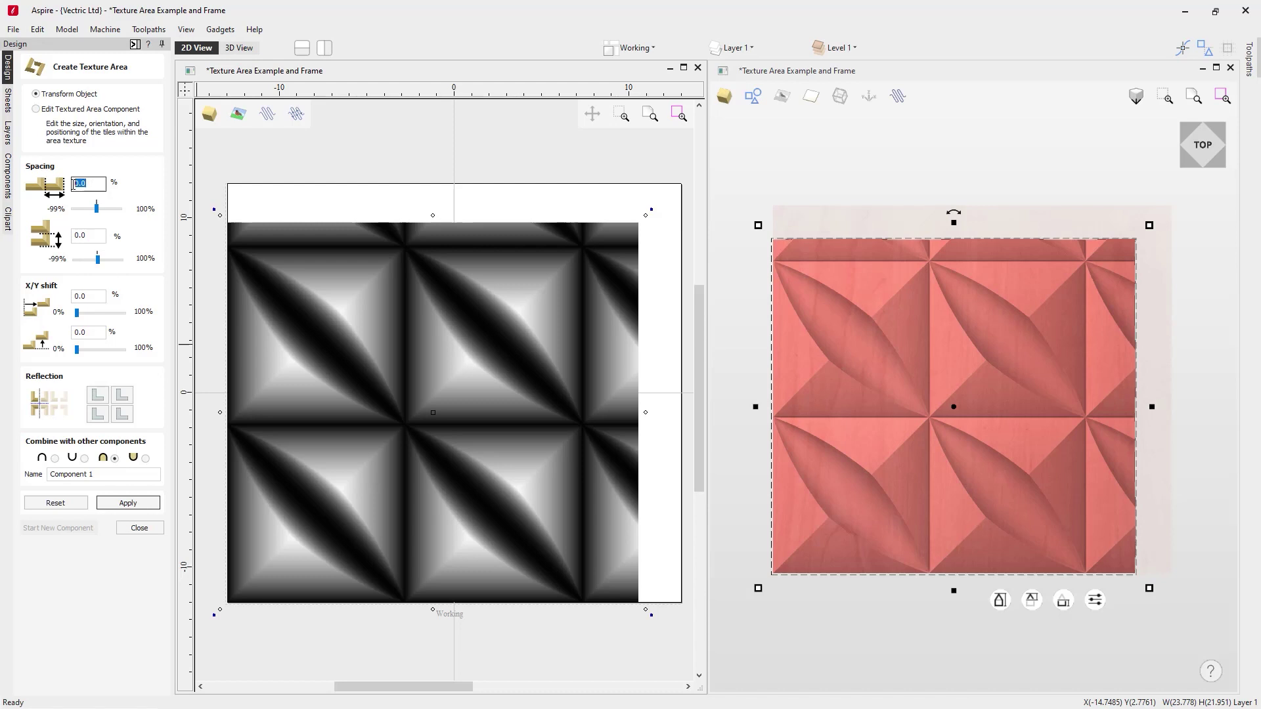
{"action": "type", "text": "50"}
{"action": "key", "text": "Return"}
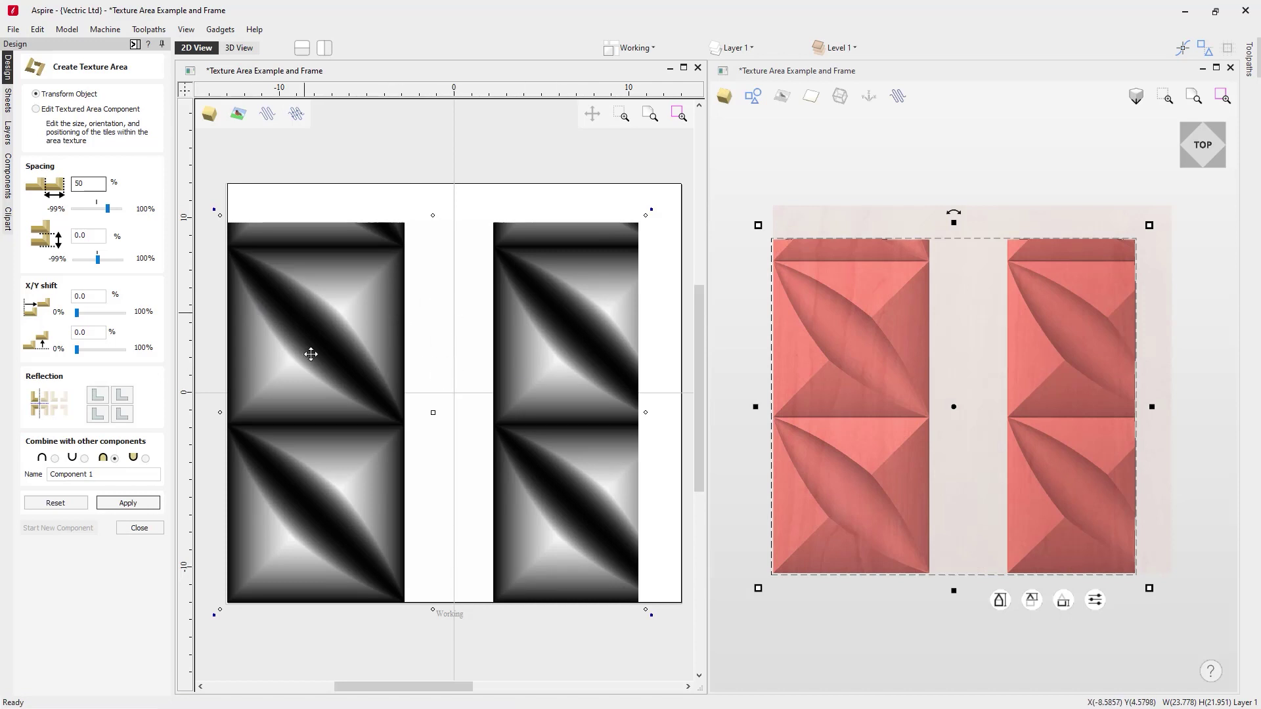
{"action": "left_click", "coordinate": [94, 235]}
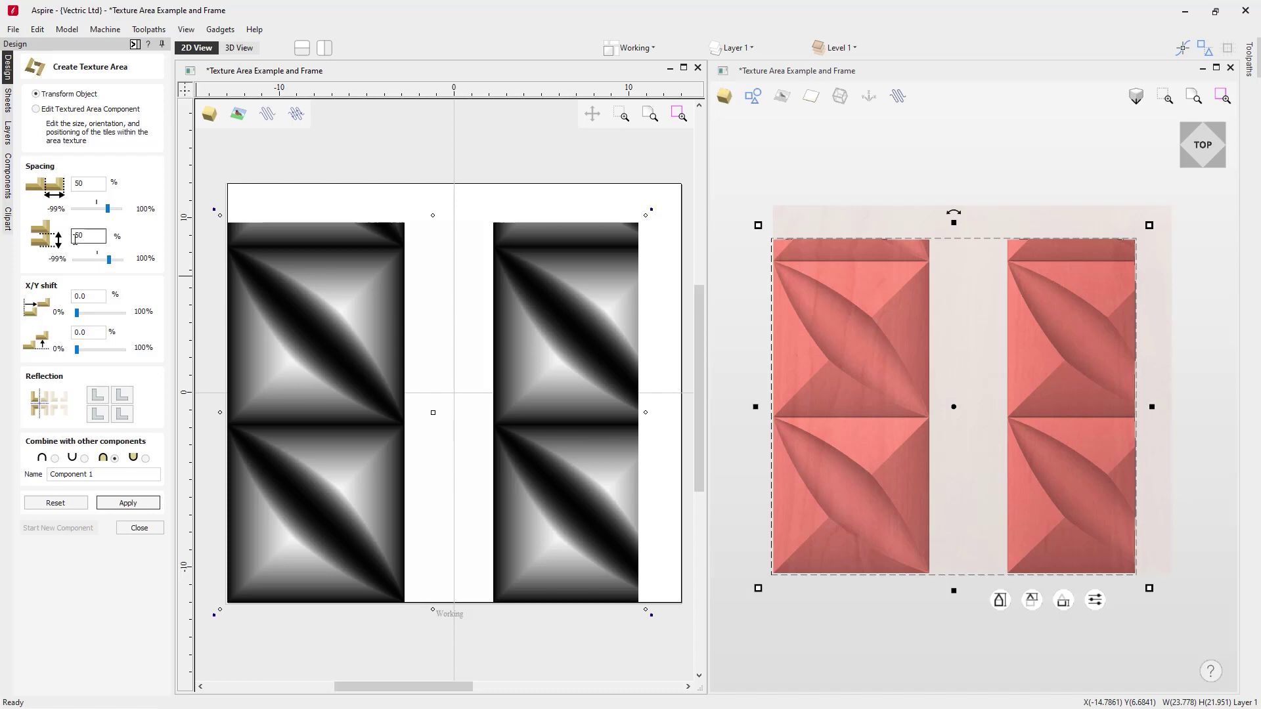
{"action": "key", "text": "Return"}
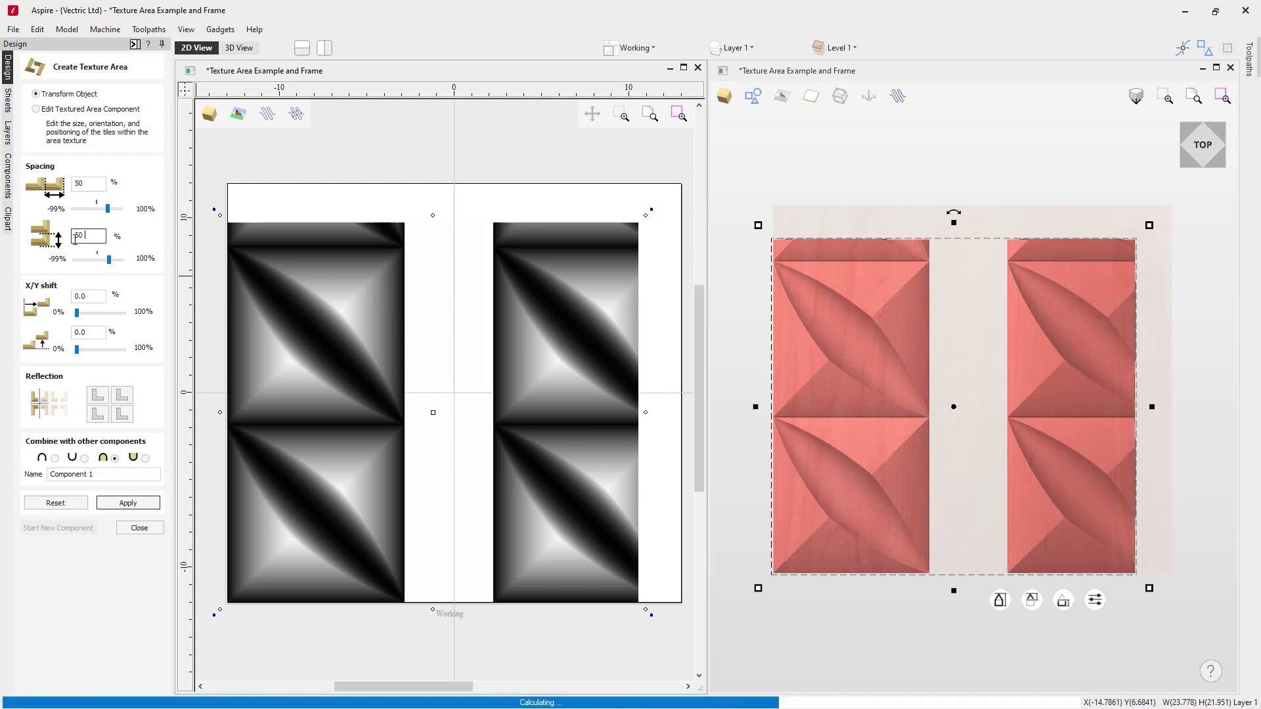
- Reset both the horizontal and vertical tile spacing to 0%
{"action": "left_click", "coordinate": [86, 182]}
{"action": "type", "text": "0"}
{"action": "double_click", "coordinate": [95, 236]}
{"action": "type", "text": "0"}
{"action": "key", "text": "Return"}
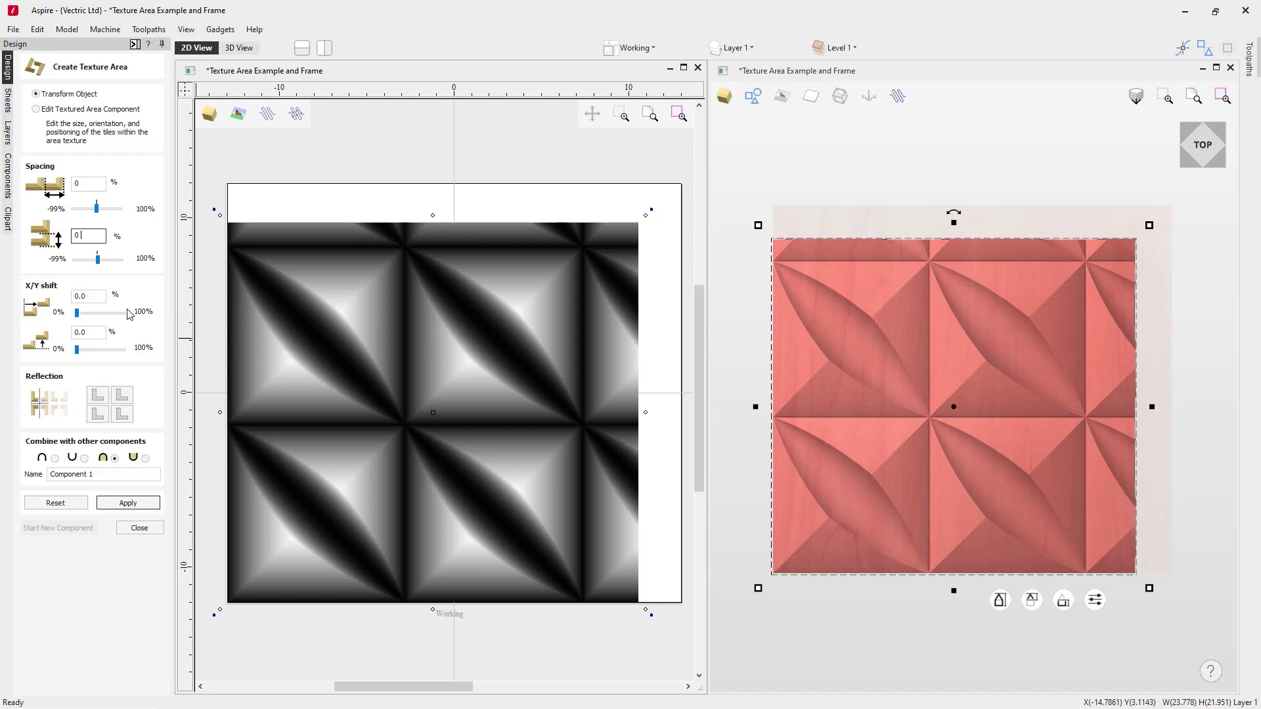
- Set the X and Y shift of the texture tiles to 50%
{"action": "left_click", "coordinate": [90, 297]}
{"action": "type", "text": "50"}
{"action": "key", "text": "Return"}
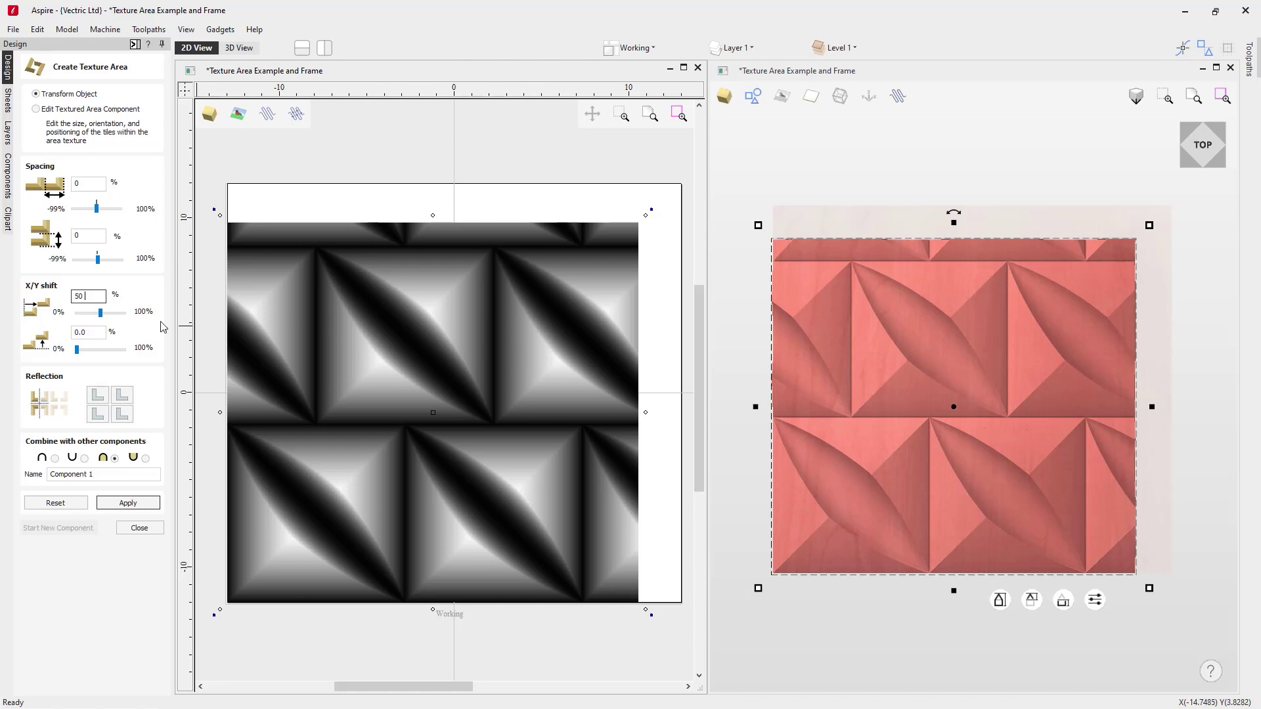
{"action": "left_click", "coordinate": [95, 332]}
{"action": "type", "text": "50"}
{"action": "key", "text": "Return"}
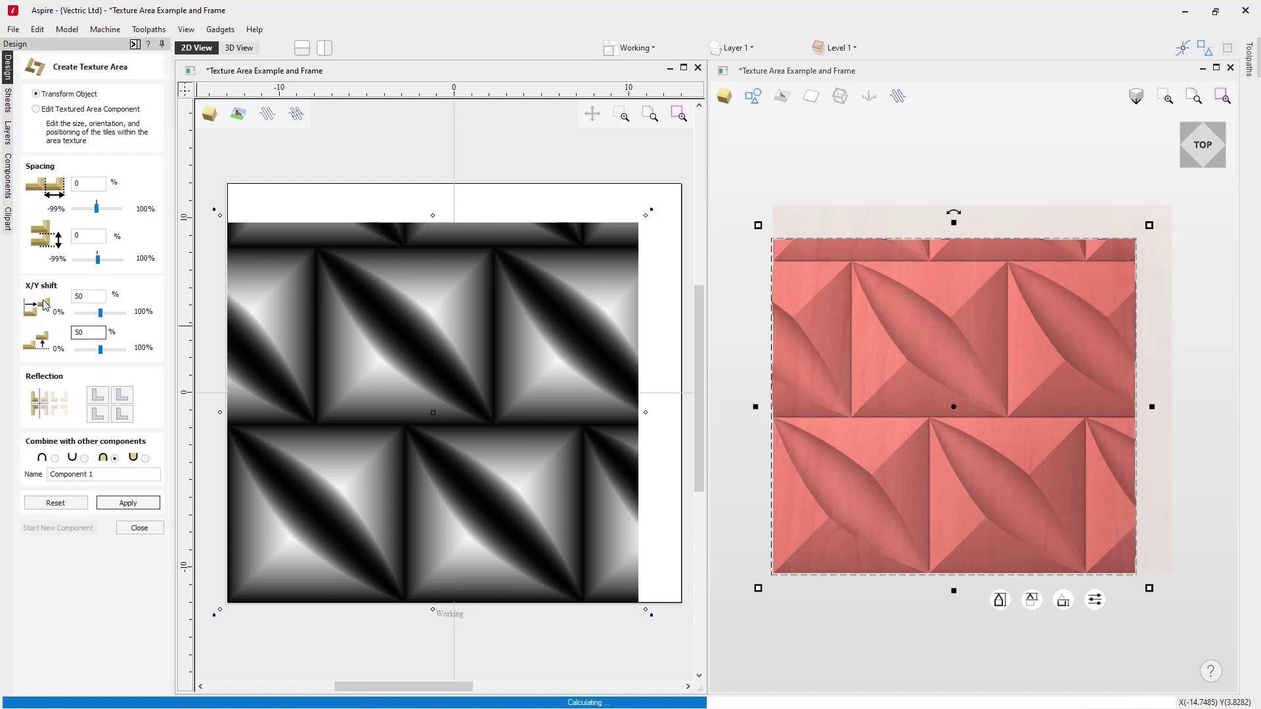
- Reset both the X and Y shift of the tiles to 0%
{"action": "left_click", "coordinate": [72, 297]}
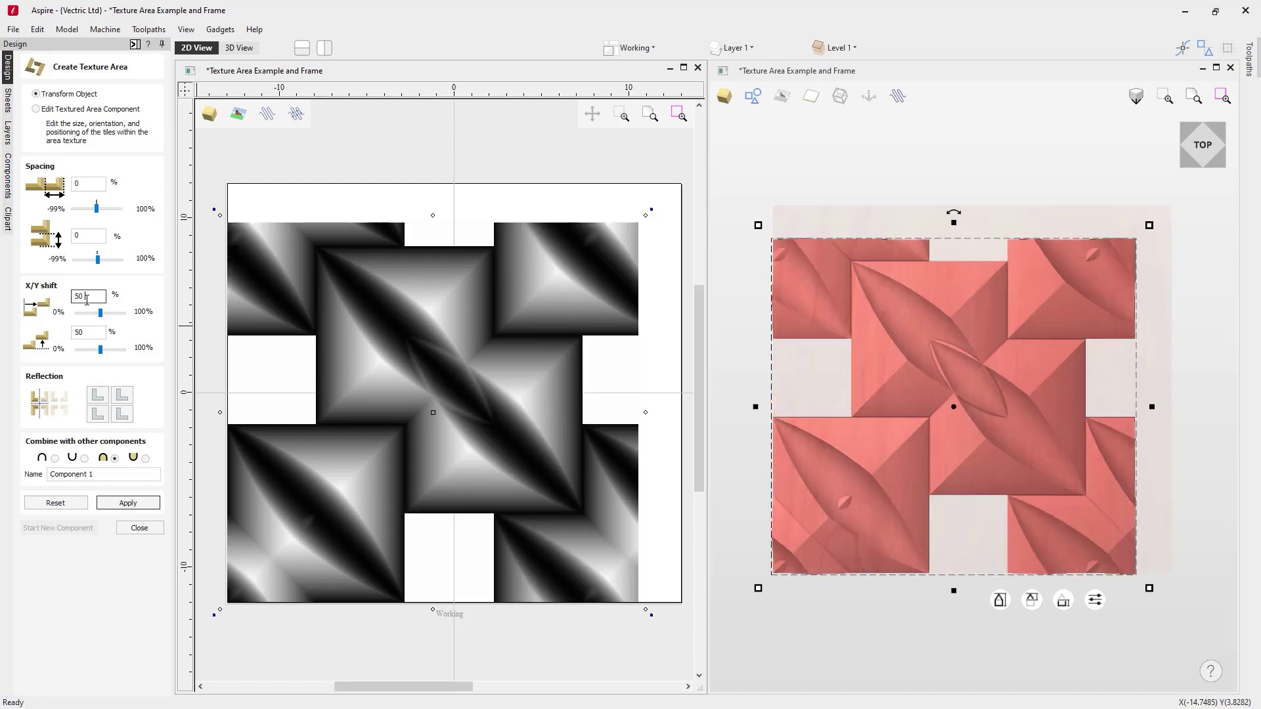
{"action": "type", "text": "0"}
{"action": "left_click", "coordinate": [88, 332]}
{"action": "type", "text": "0"}
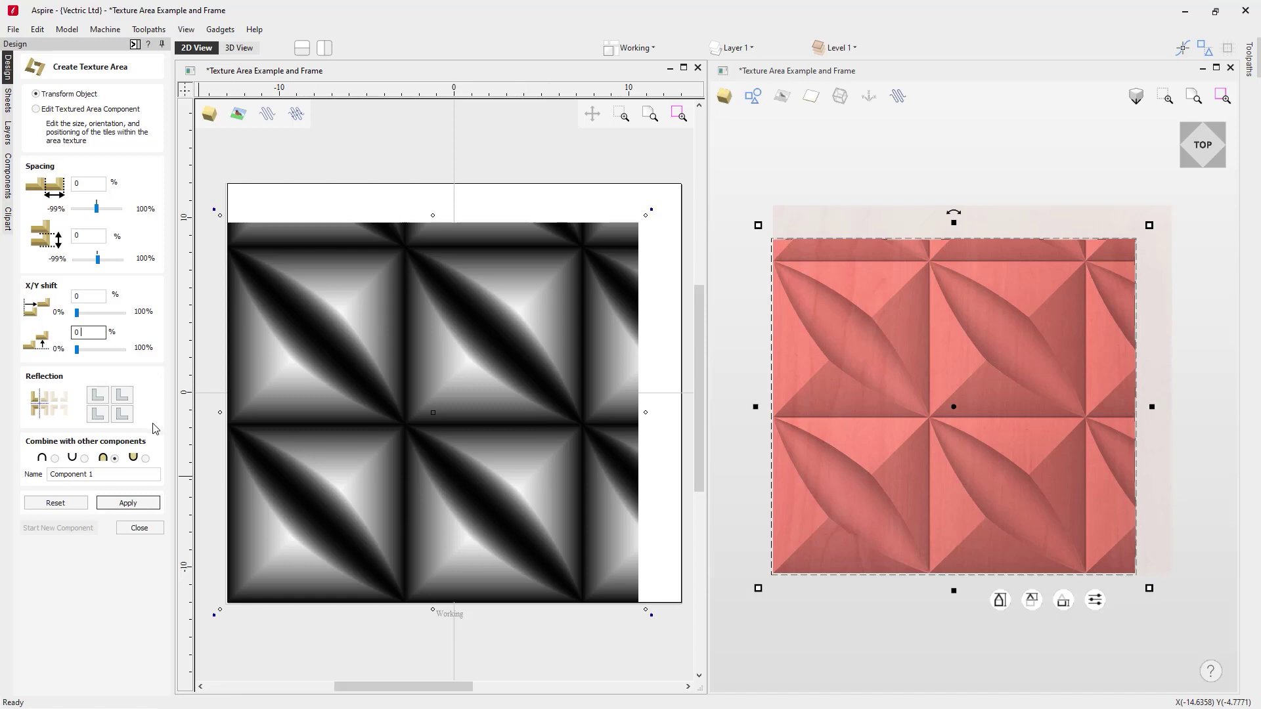
- Mirror the upper-right and lower-left tiles of the two-by-two reflection pattern horizontally, apply the texture area and close the tool
{"action": "left_click", "coordinate": [131, 404]}
{"action": "left_click", "coordinate": [131, 404]}
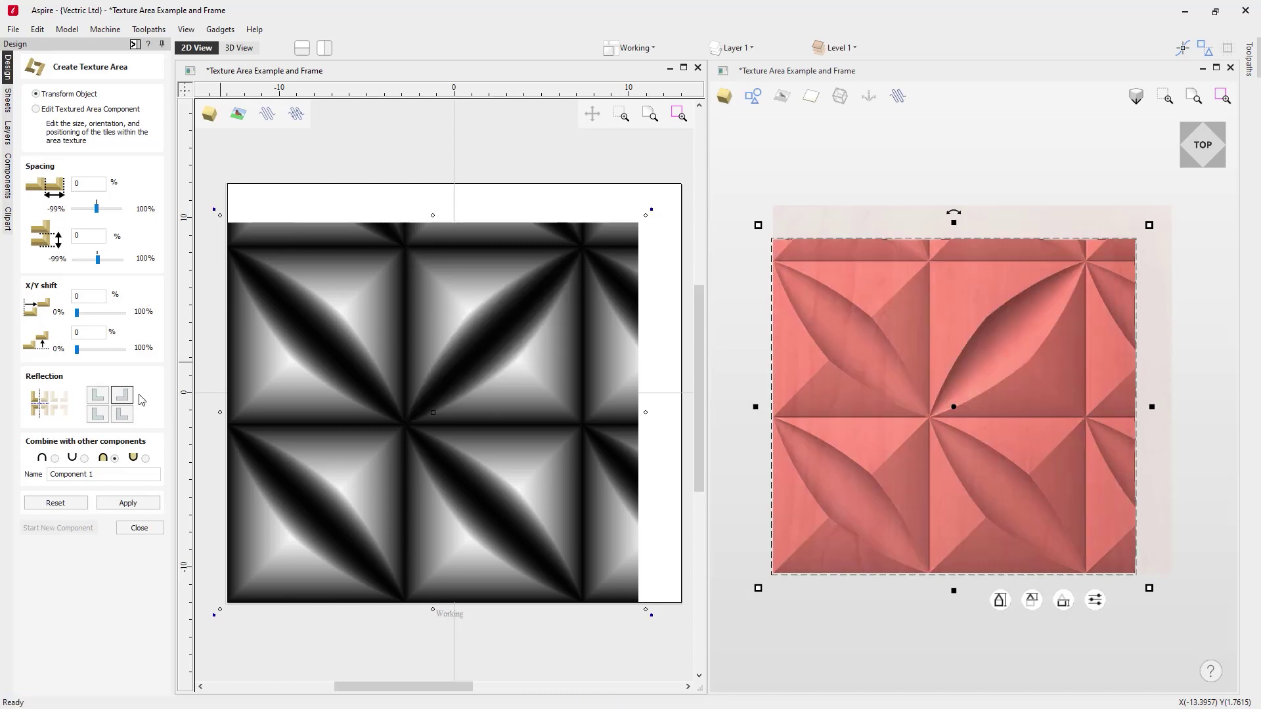
{"action": "left_click", "coordinate": [98, 414]}
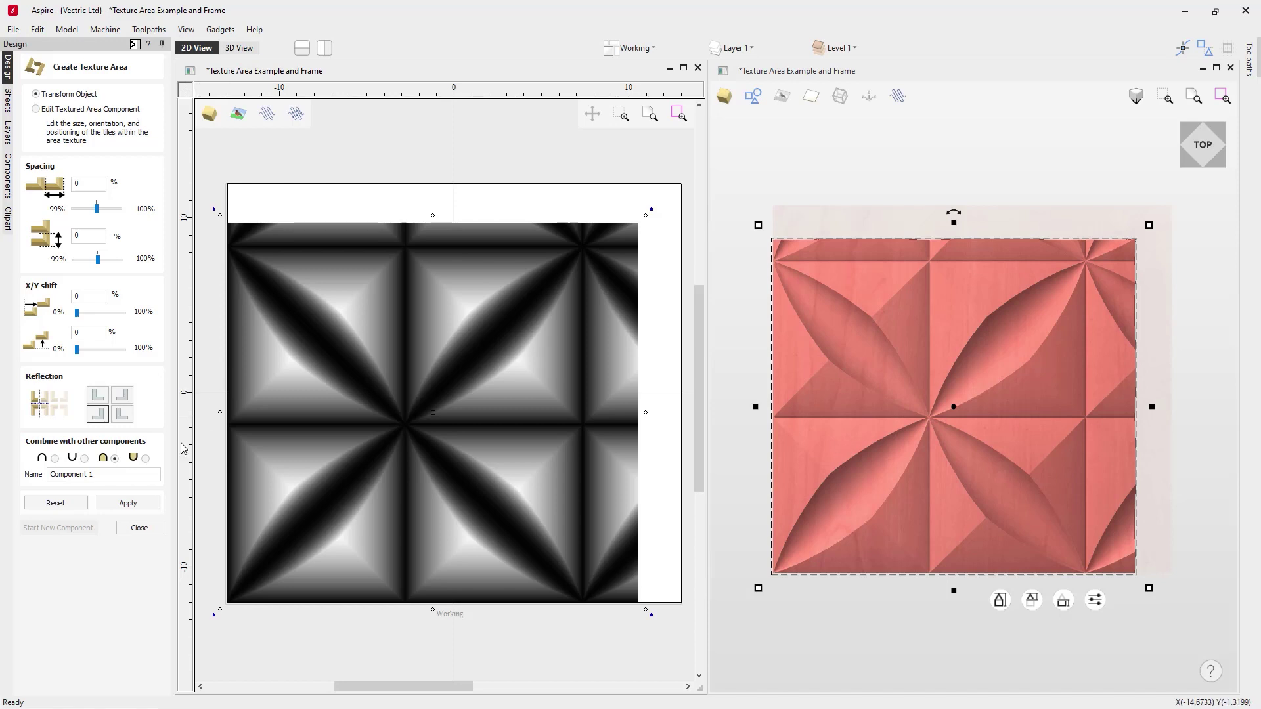
{"action": "left_click", "coordinate": [119, 505]}
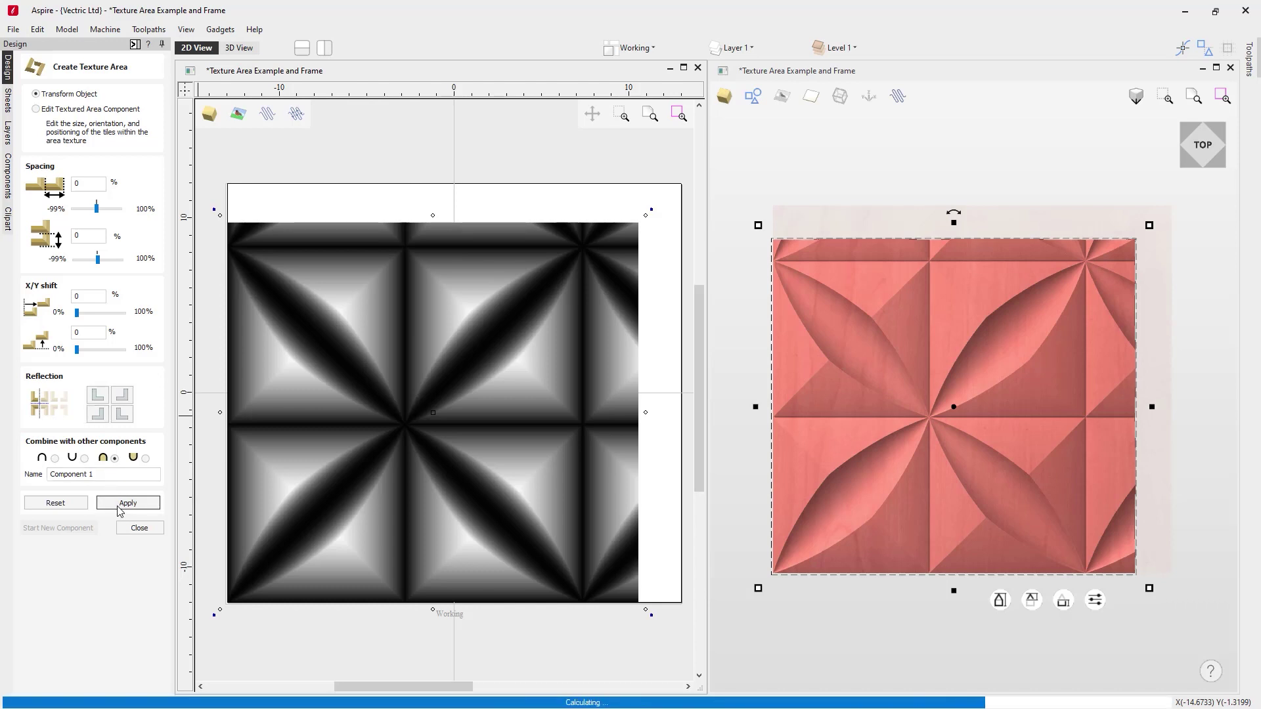
{"action": "left_click", "coordinate": [137, 529]}
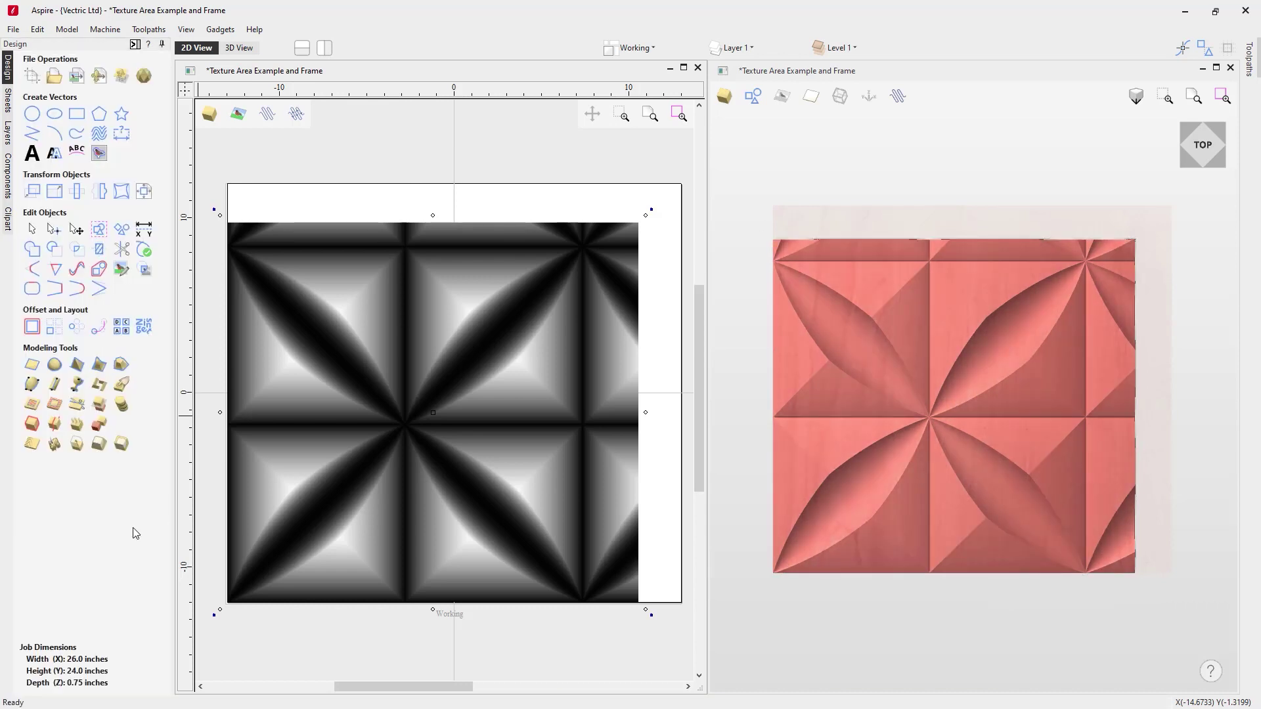
- Resize the finished texture component to about 21.8 by 20.1 inches from its upper-right corner
{"action": "left_click", "coordinate": [1115, 300]}
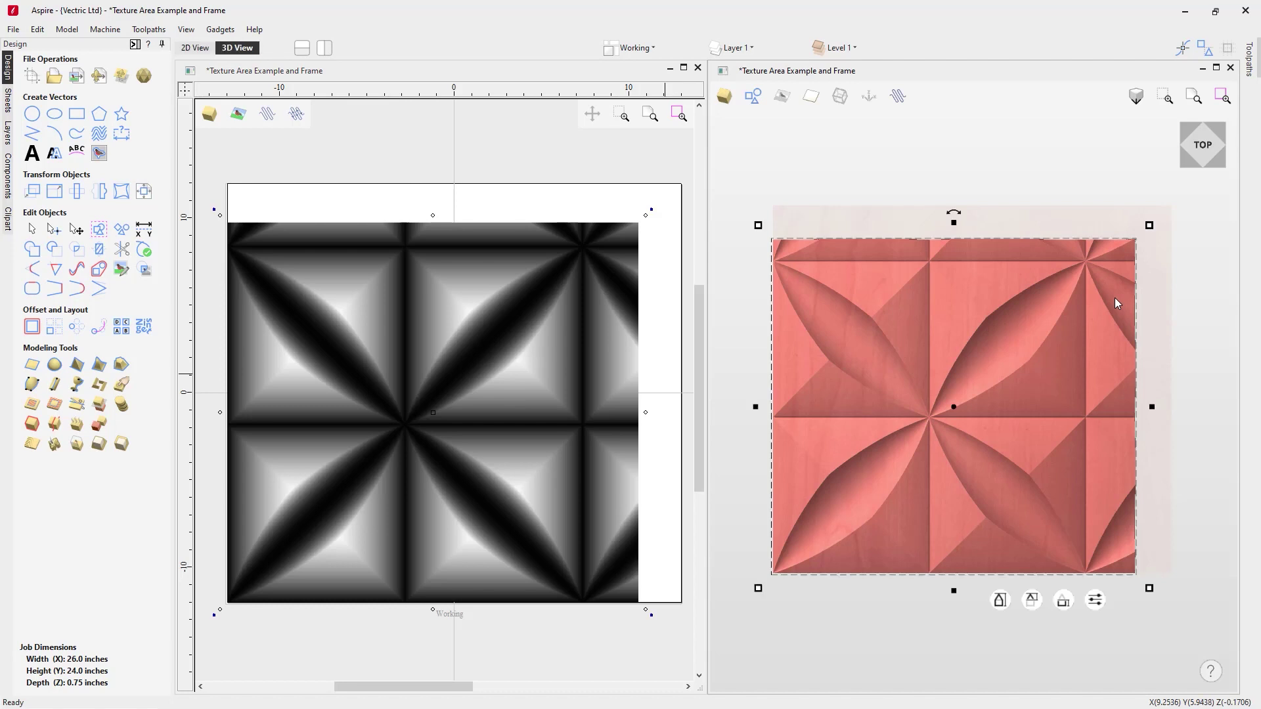
{"action": "left_click_drag", "start_coordinate": [1149, 225], "coordinate": [1104, 242]}
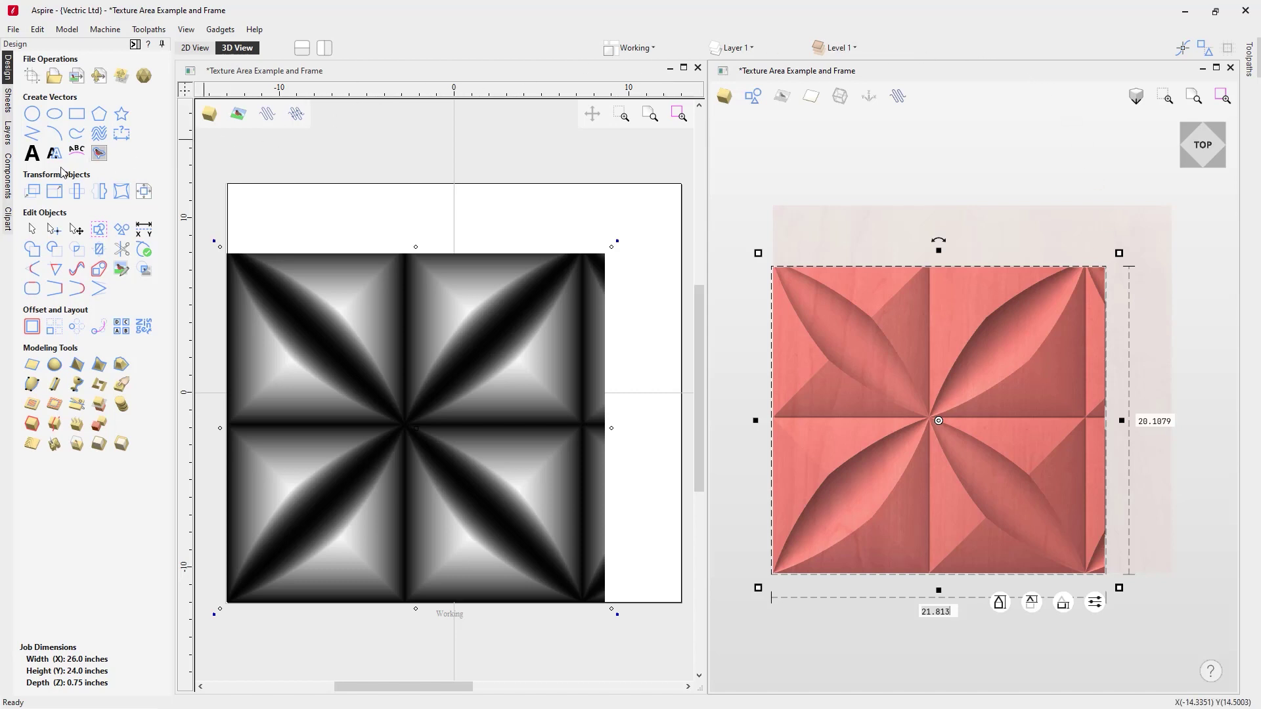
- Examine the texture and source tile entries in the component tree, including the texture's Export as 3D Clipart option
{"action": "left_click", "coordinate": [9, 189]}
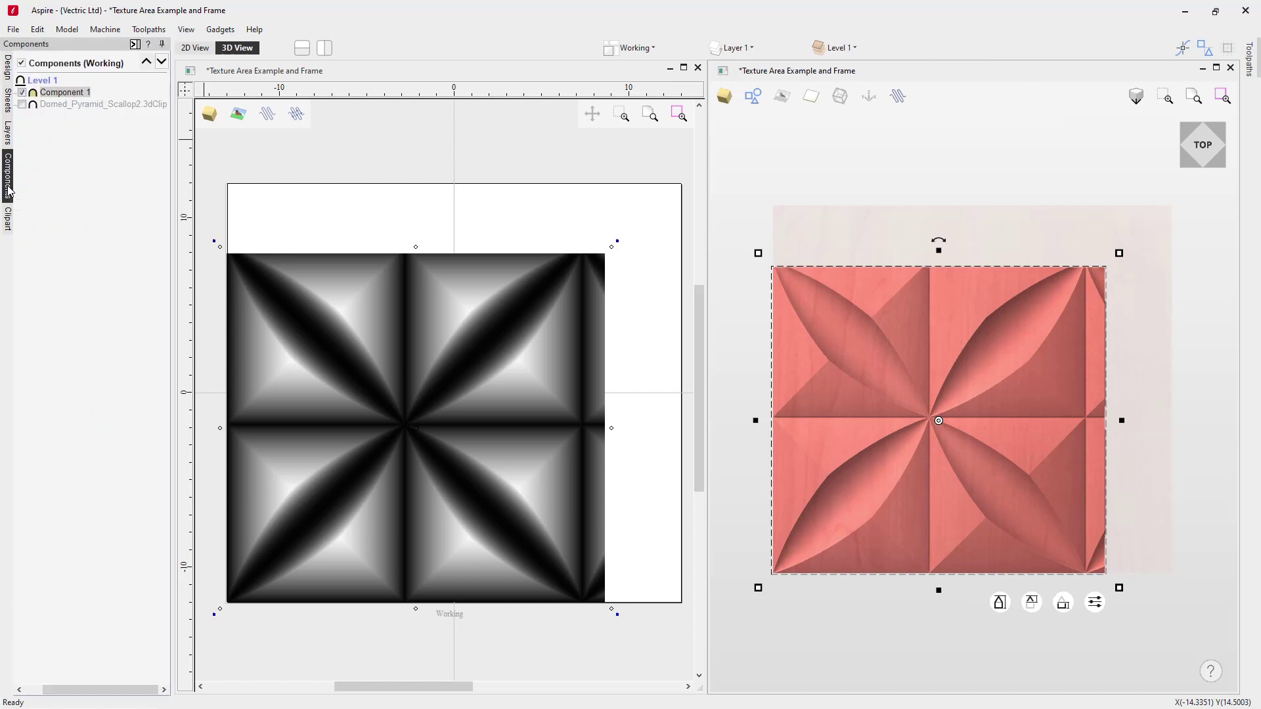
{"action": "left_click", "coordinate": [855, 48]}
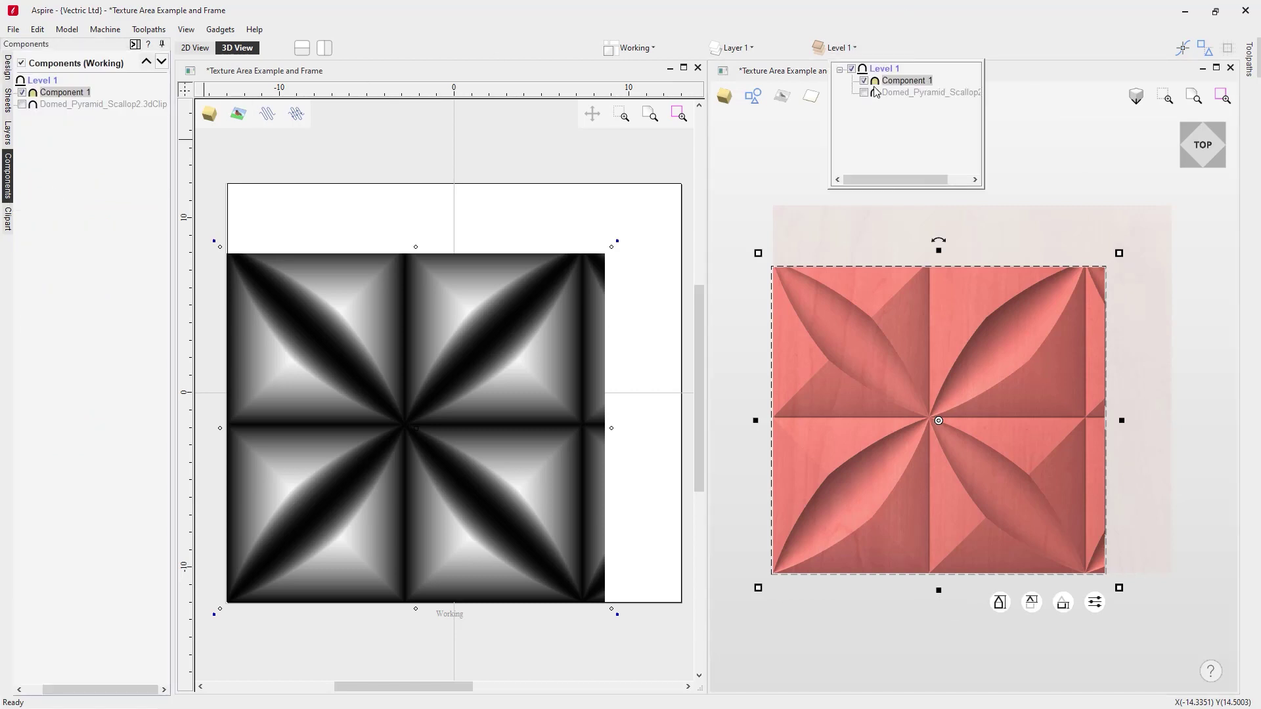
{"action": "mouse_move", "coordinate": [865, 99]}
{"action": "mouse_move", "coordinate": [931, 81]}
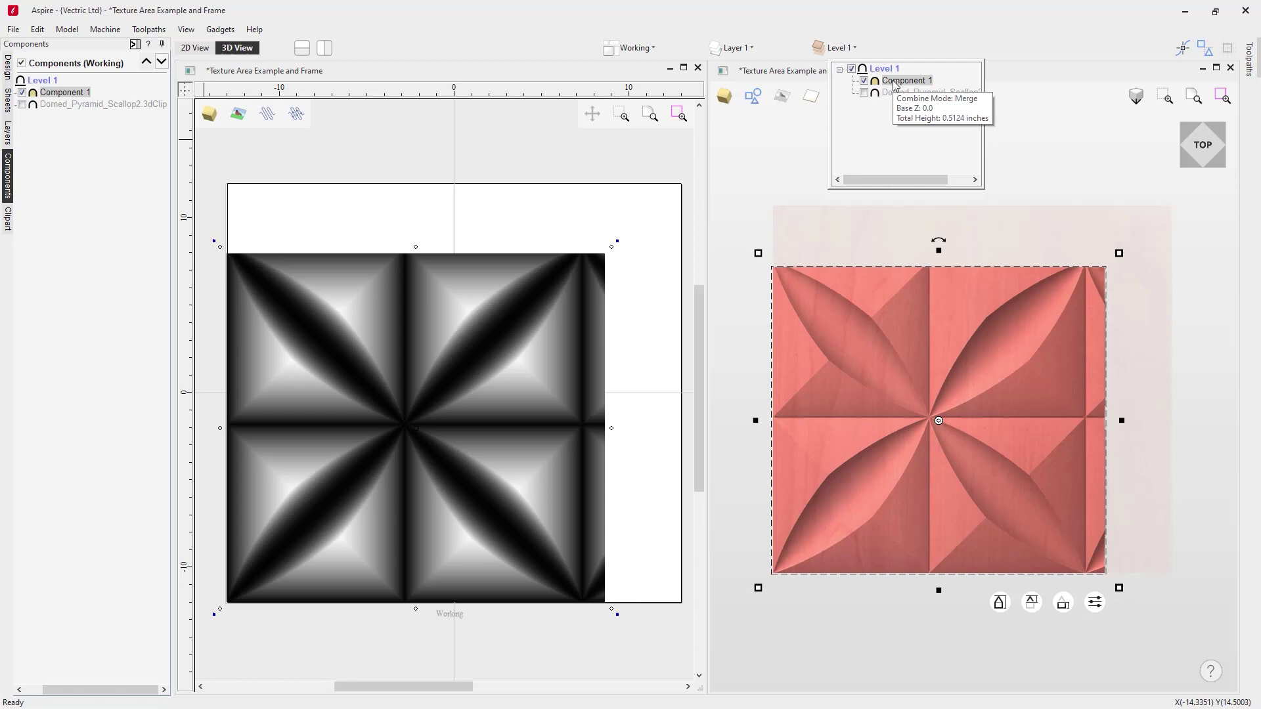
{"action": "right_click", "coordinate": [893, 84]}
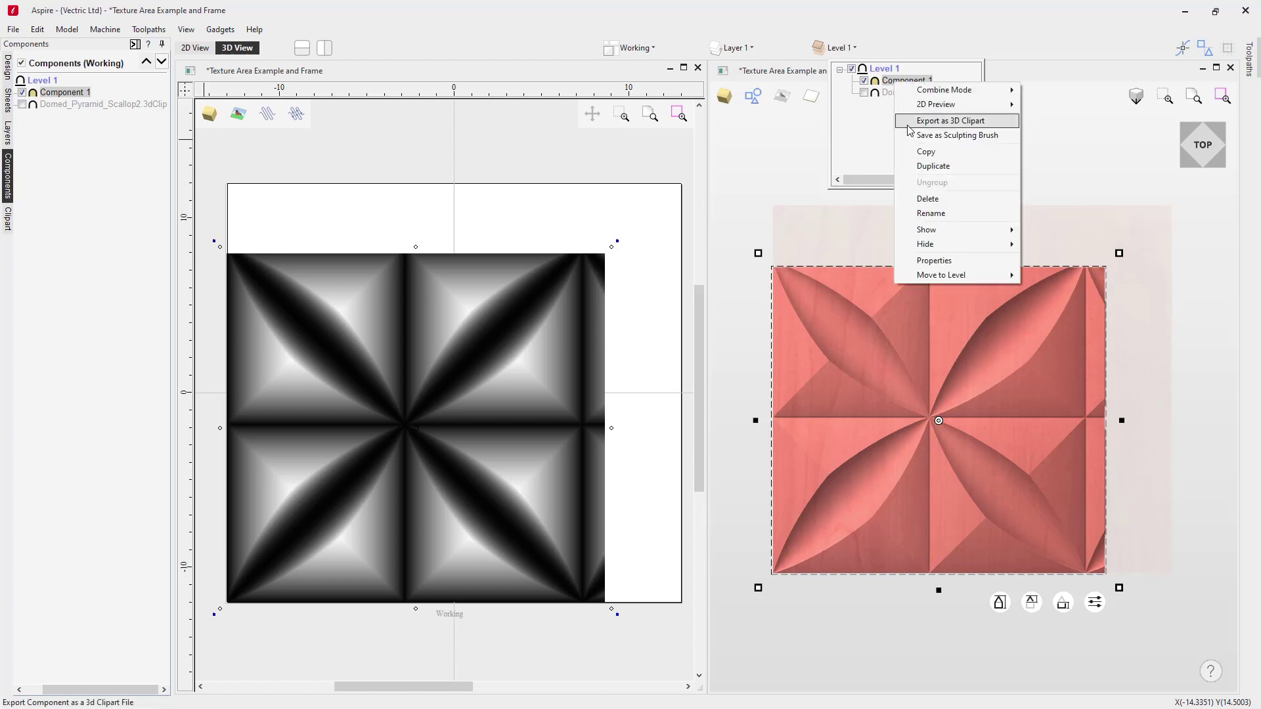
{"action": "left_click", "coordinate": [914, 126]}
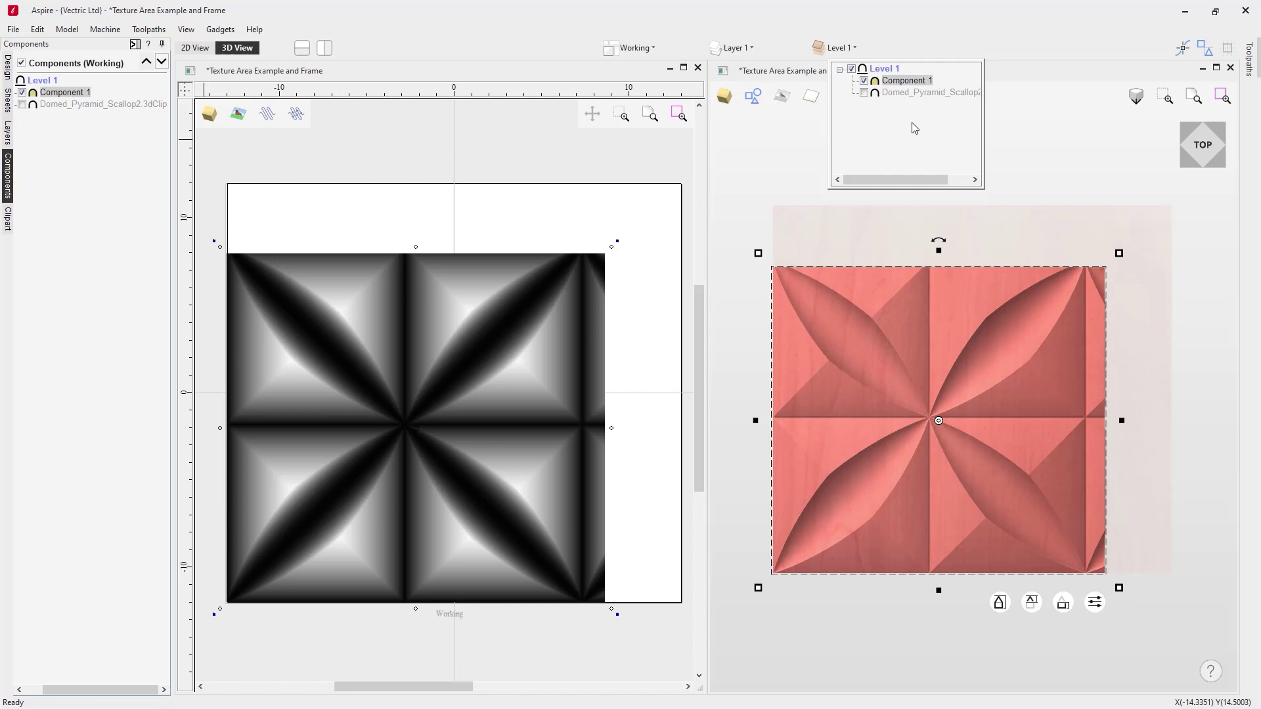
- Export the finished texture component as a 3D clipart file named Test
{"action": "left_click", "coordinate": [914, 128]}
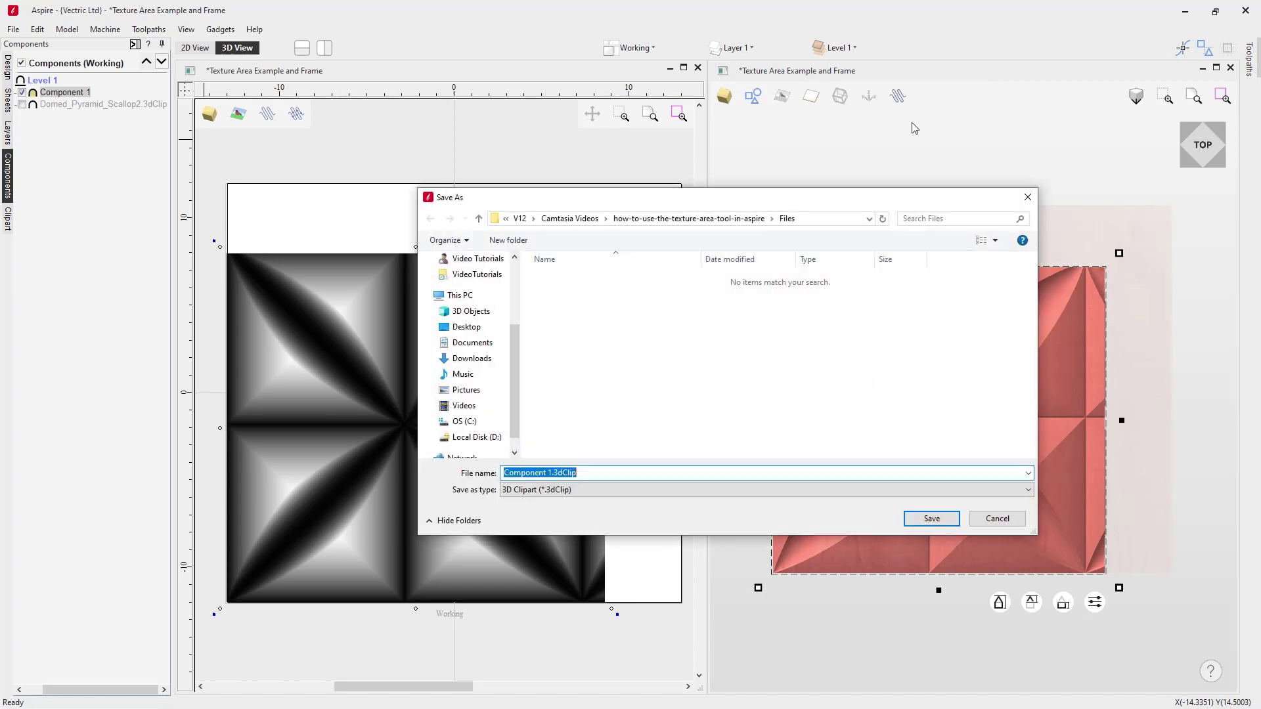
{"action": "left_click_drag", "start_coordinate": [553, 472], "coordinate": [491, 483]}
{"action": "type", "text": "Test"}
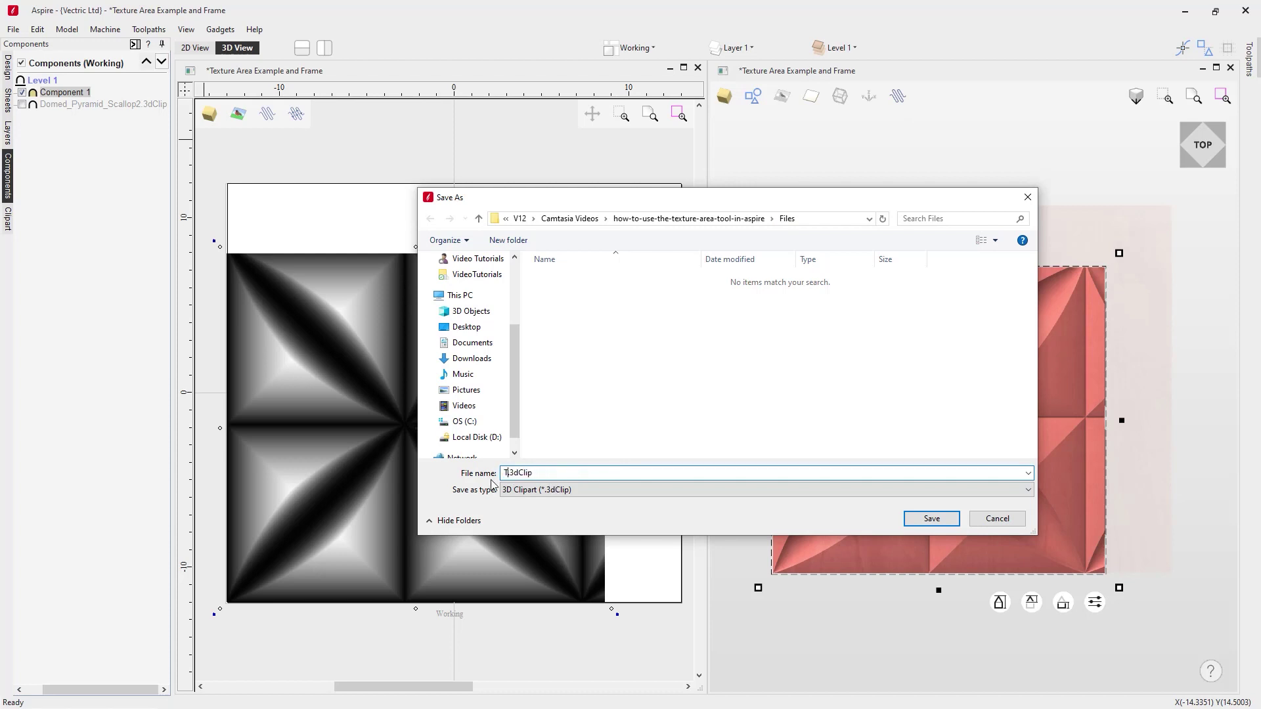
{"action": "key", "text": "Return"}
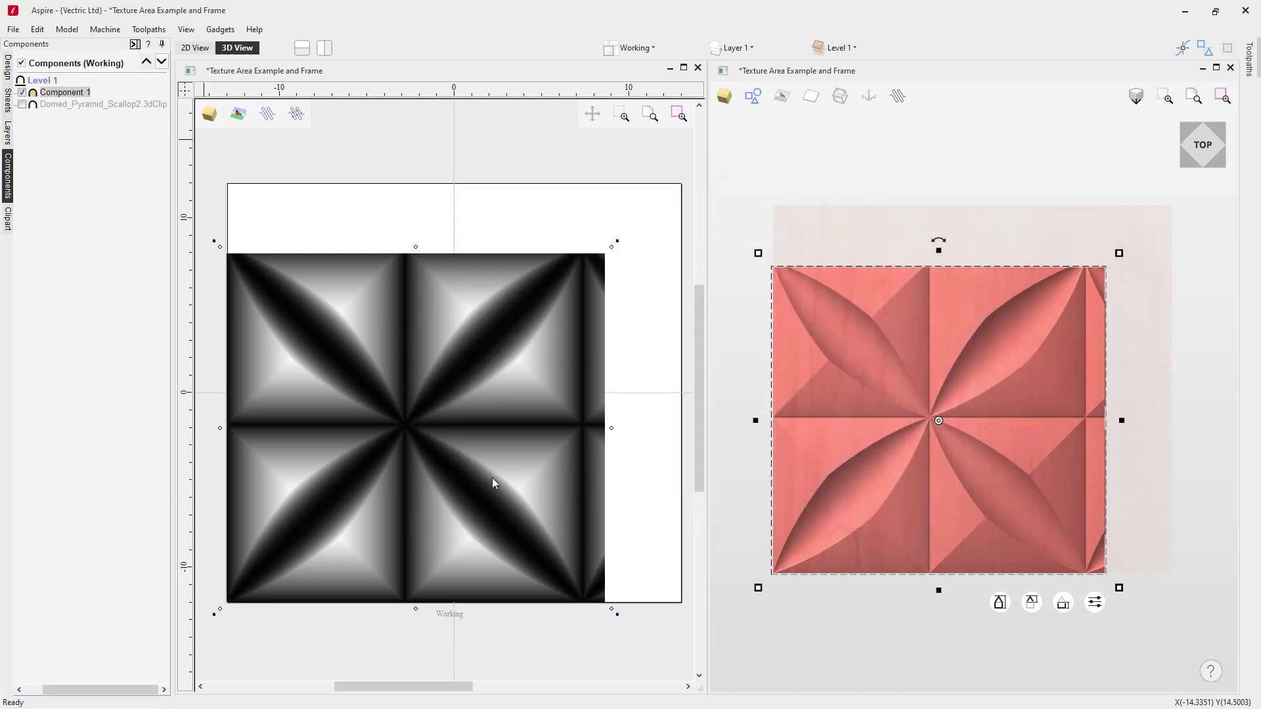
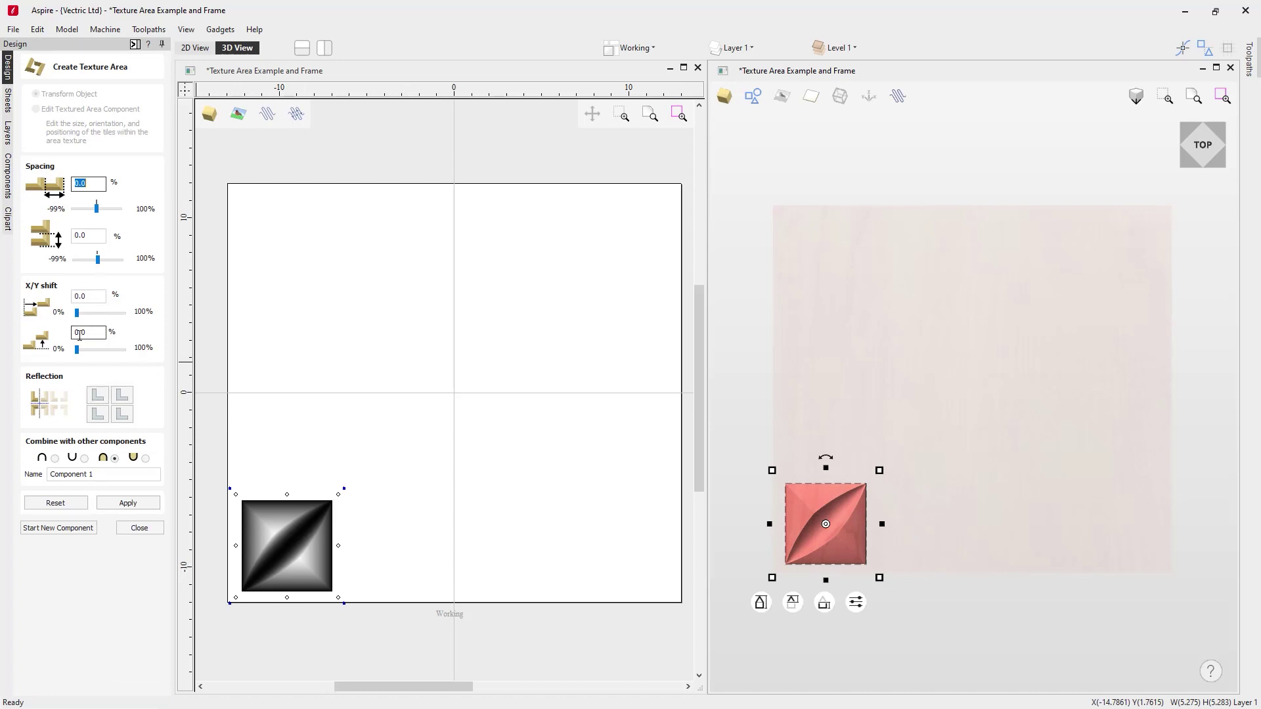
- Create a texture area over the whole sheet from the scalloped pyramid tile, rotate it a quarter turn and finish the tool
{"action": "left_click", "coordinate": [128, 503]}
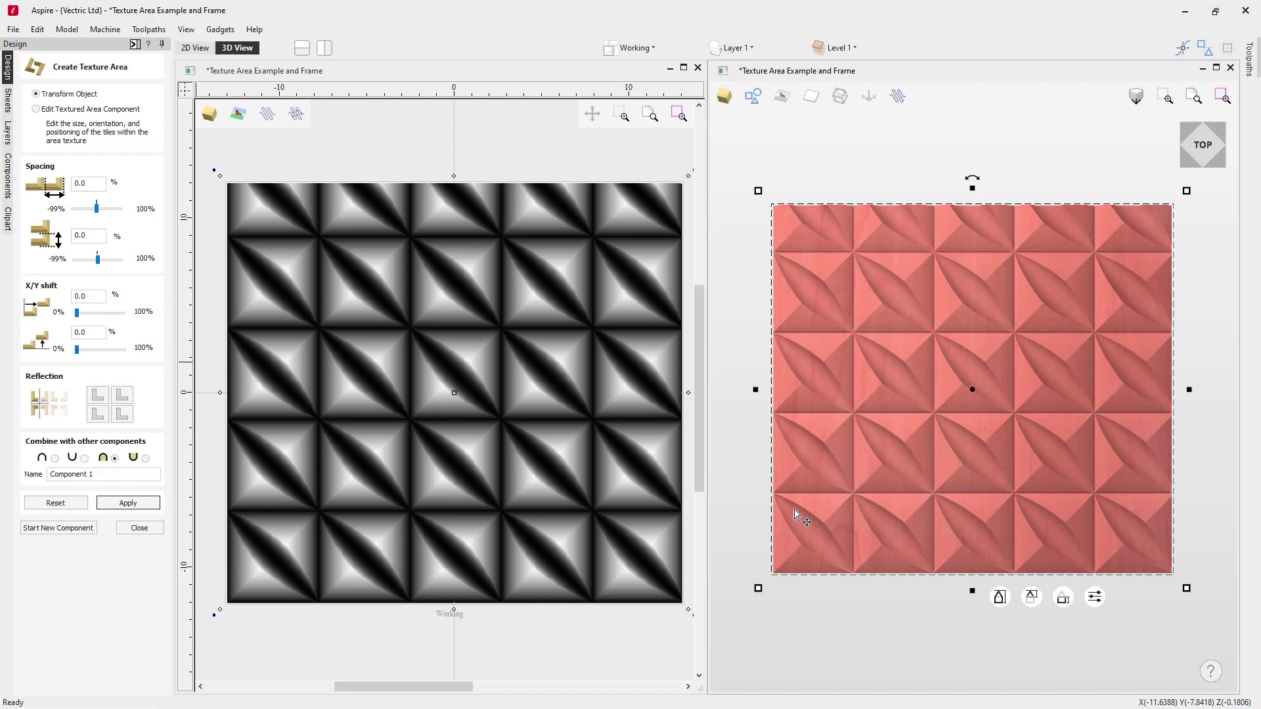
{"action": "mouse_move", "coordinate": [979, 180]}
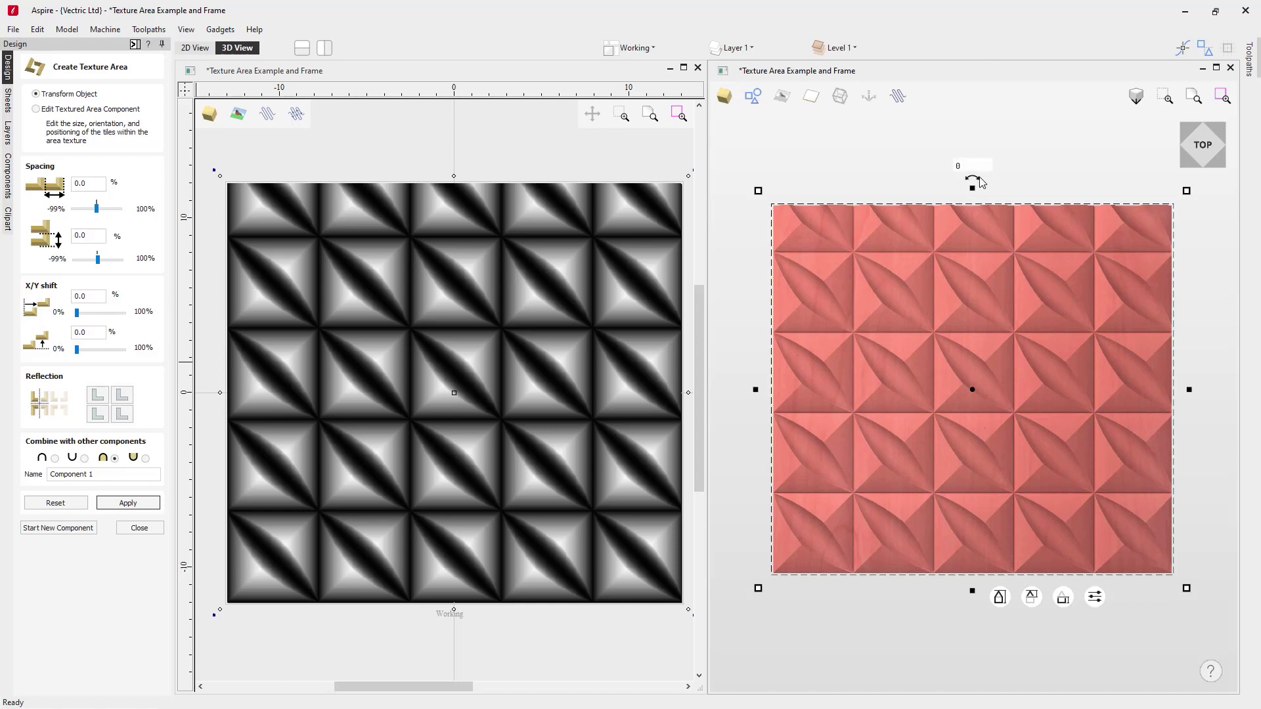
{"action": "left_click", "coordinate": [956, 166]}
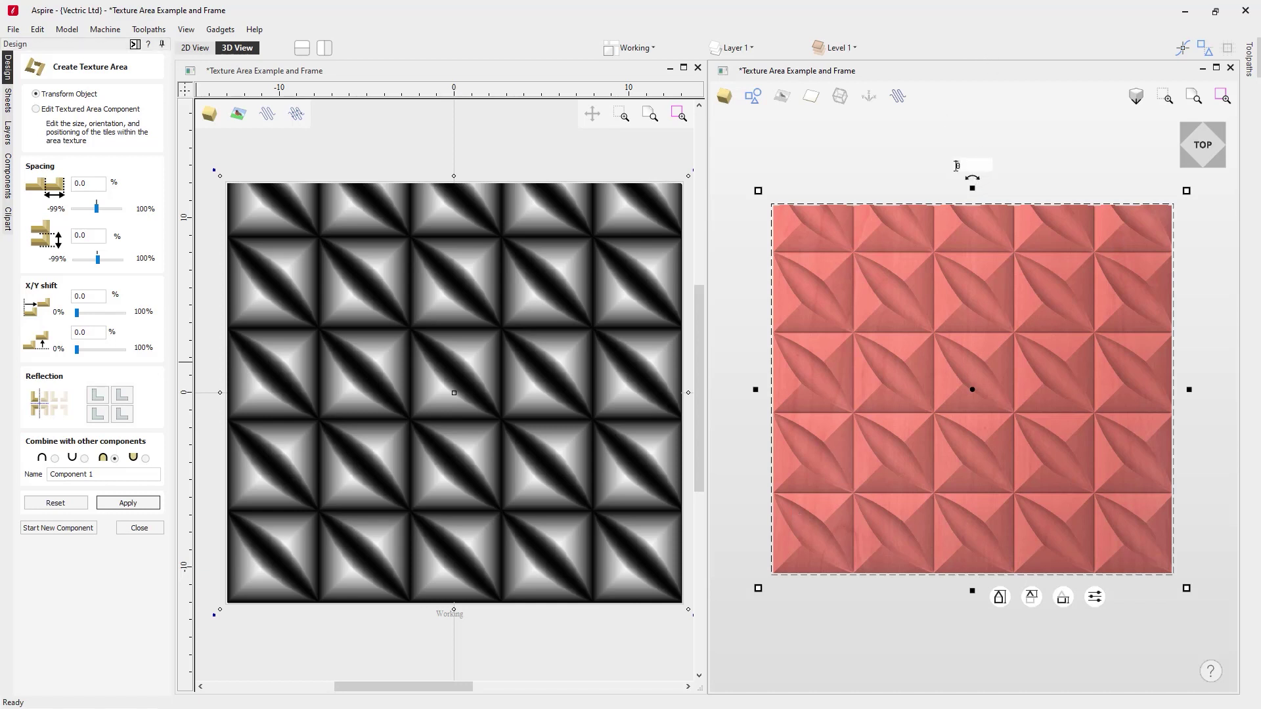
{"action": "key", "text": "Return"}
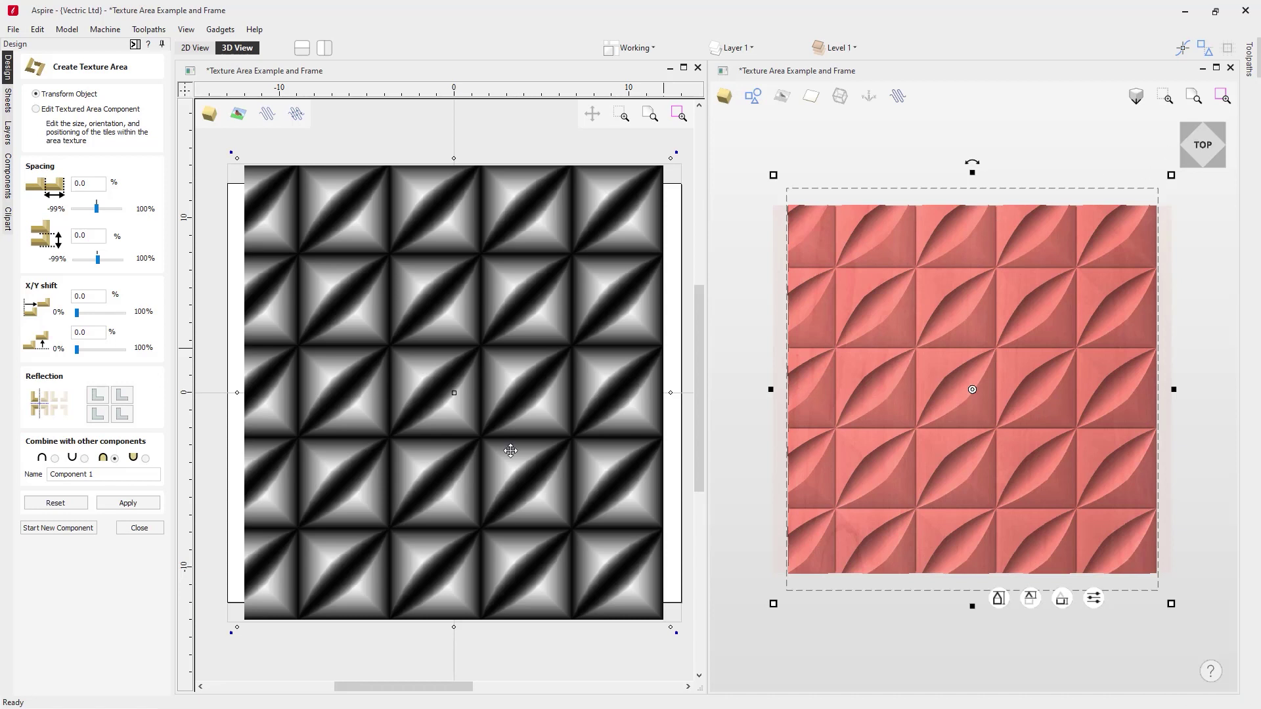
{"action": "left_click", "coordinate": [134, 528]}
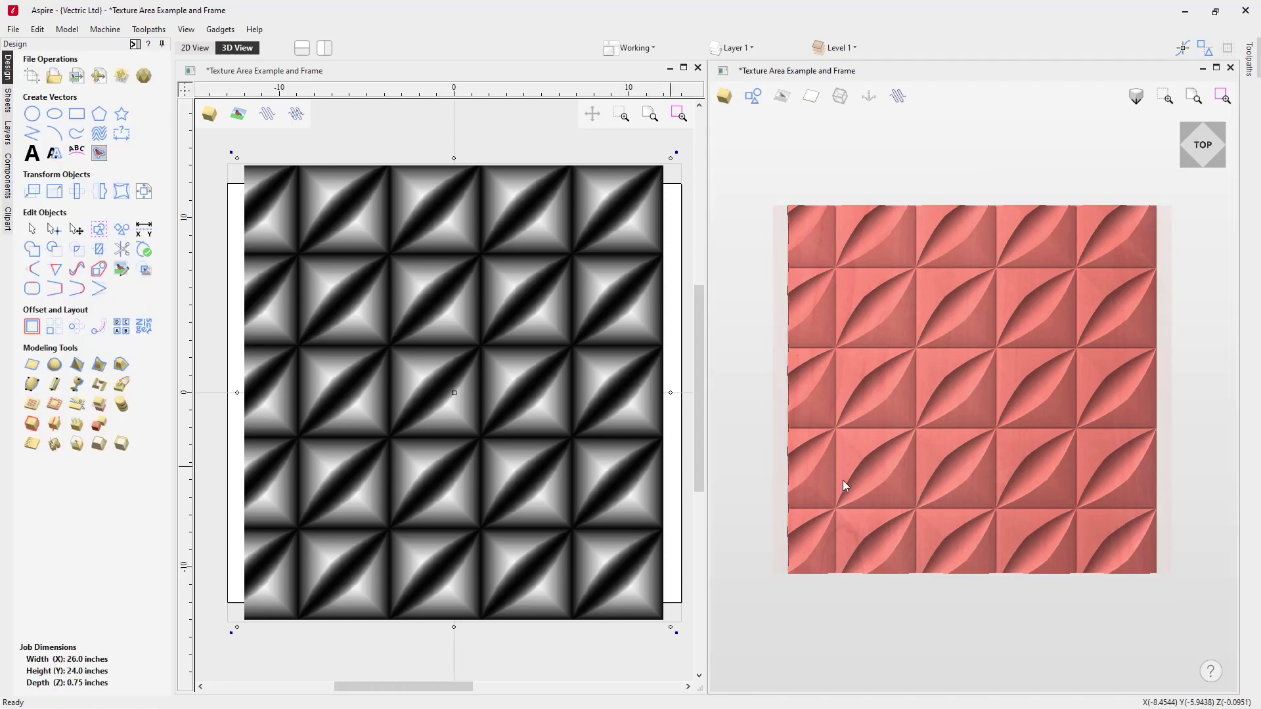
- Delete the rotated texture and insert the Egg_Web1 tile from the Texture Area Tiles clipart
{"action": "left_click", "coordinate": [841, 480]}
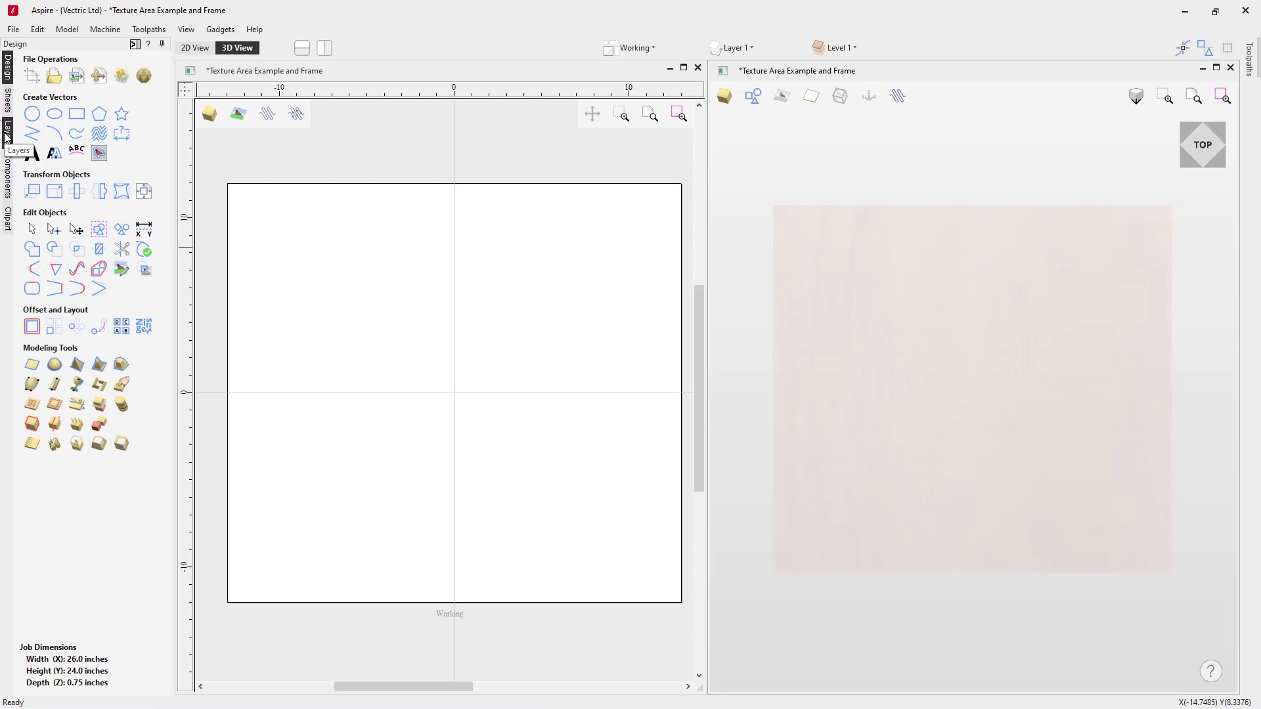
{"action": "left_click", "coordinate": [8, 219]}
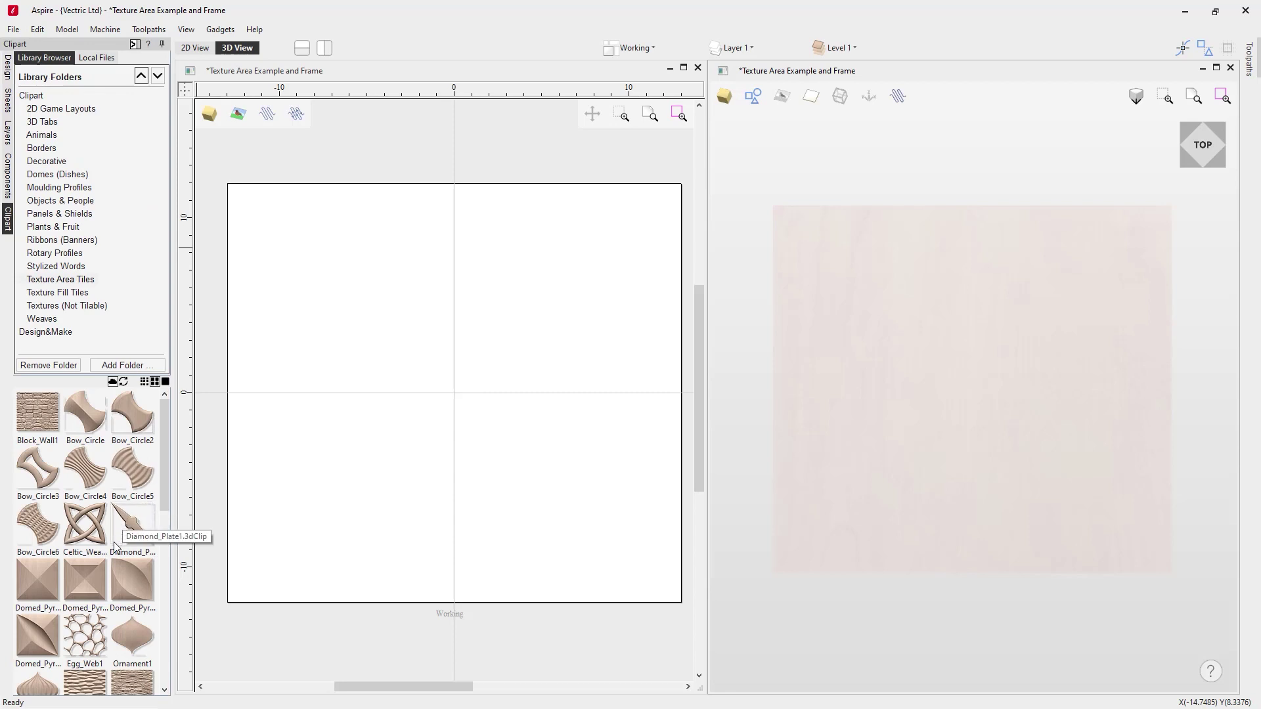
{"action": "double_click", "coordinate": [100, 648]}
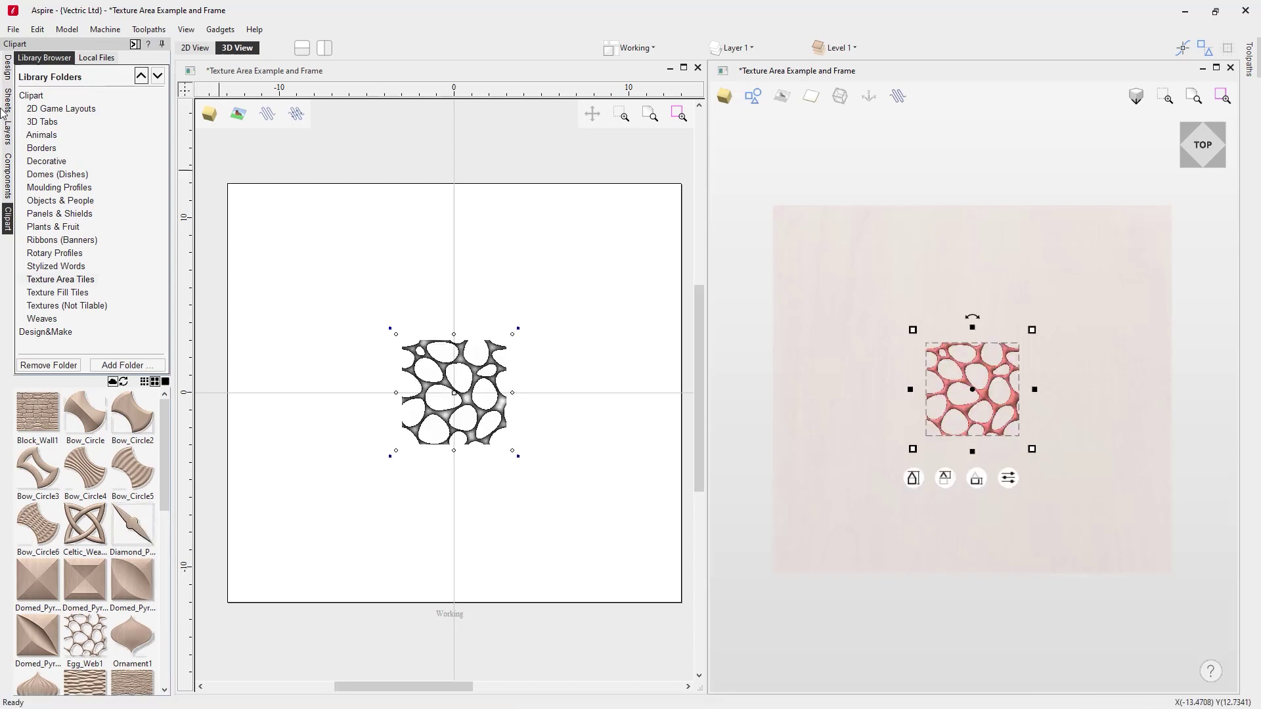
- Draw a 19 by 13.5 inch ellipse centred on the sheet origin around the Egg_Web1 tile
{"action": "left_click", "coordinate": [8, 77]}
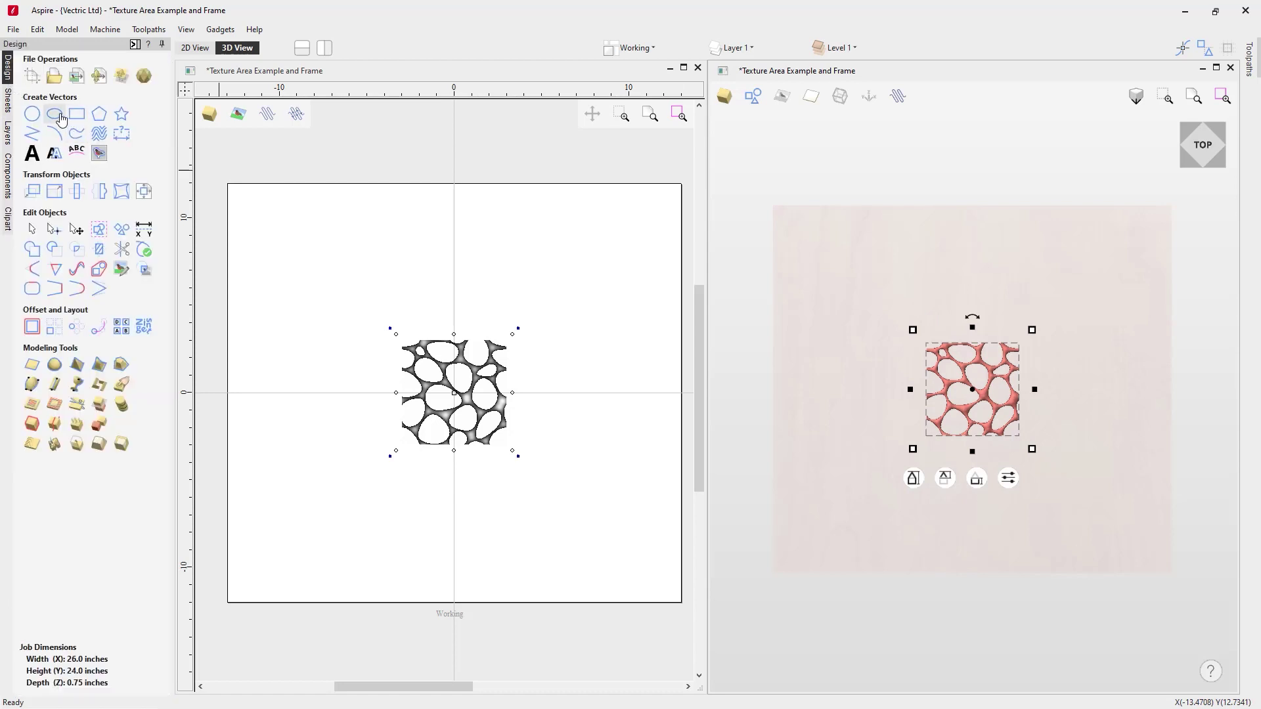
{"action": "left_click", "coordinate": [55, 116]}
{"action": "left_click_drag", "start_coordinate": [972, 390], "coordinate": [1119, 491]}
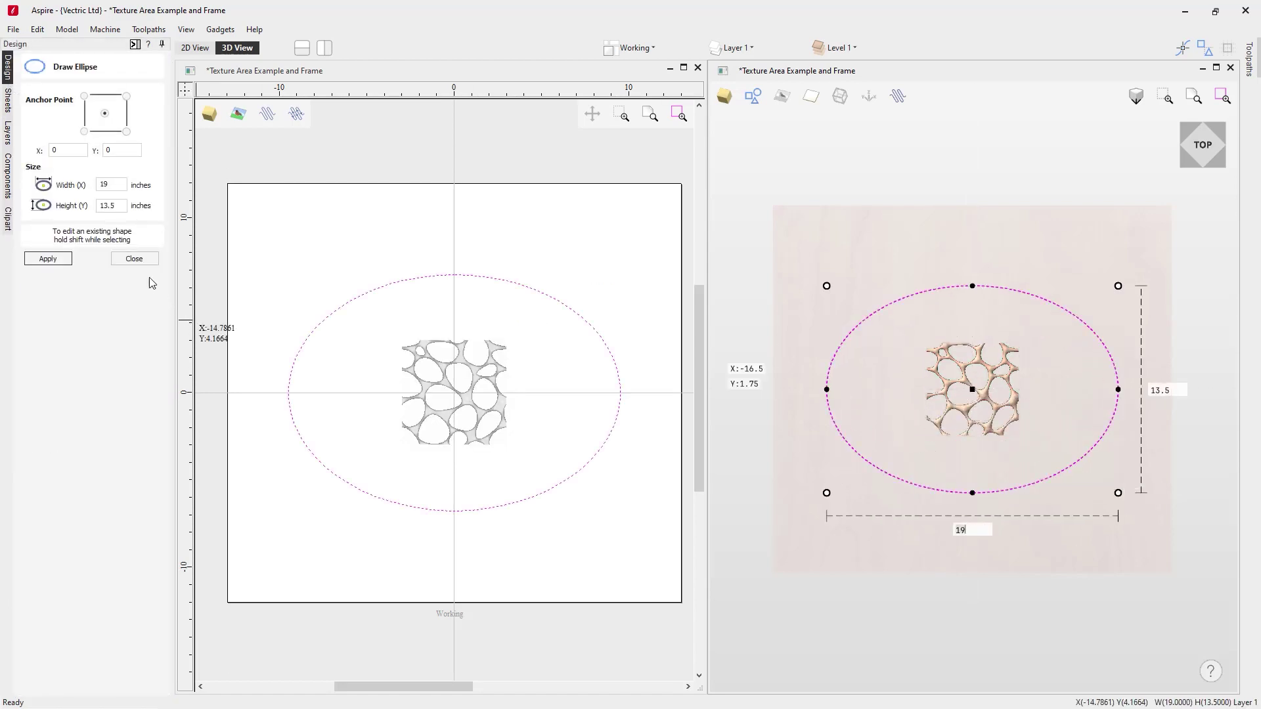
{"action": "key", "text": "Escape"}
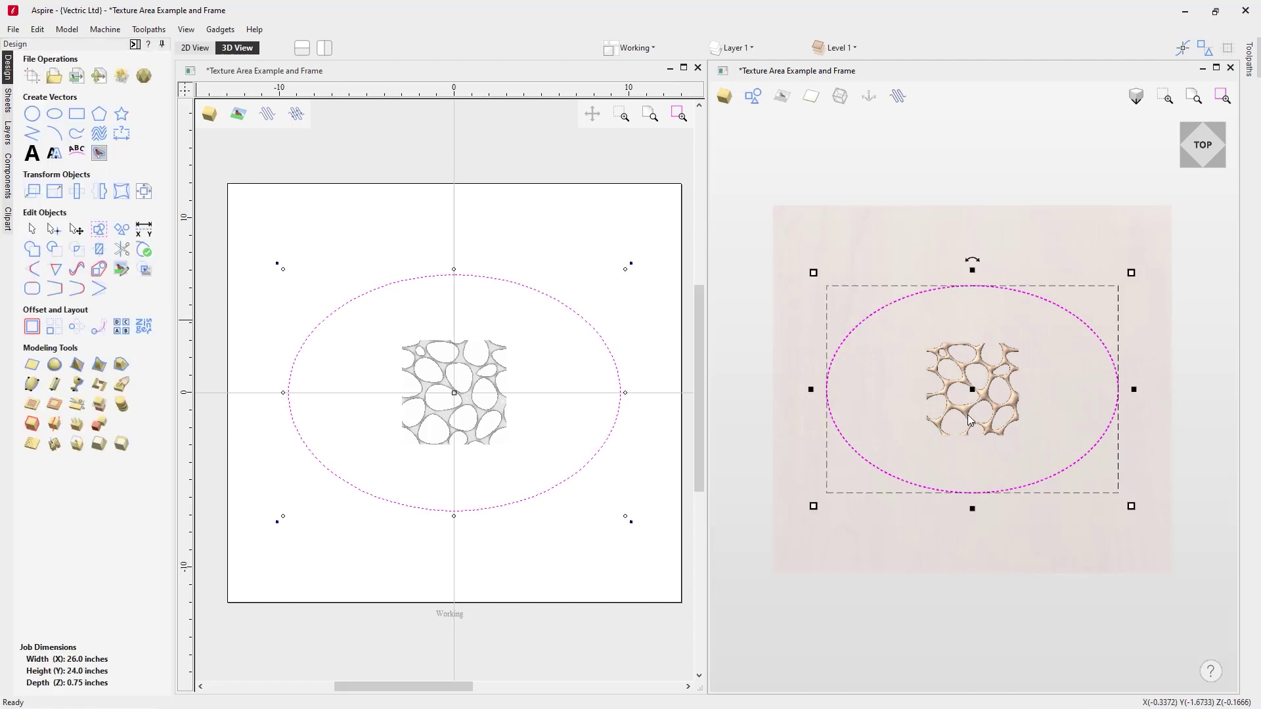
- Fill the ellipse with a texture area made from the Egg_Web1 tile, keeping 0% spacing and shift
{"action": "left_click", "coordinate": [963, 420]}
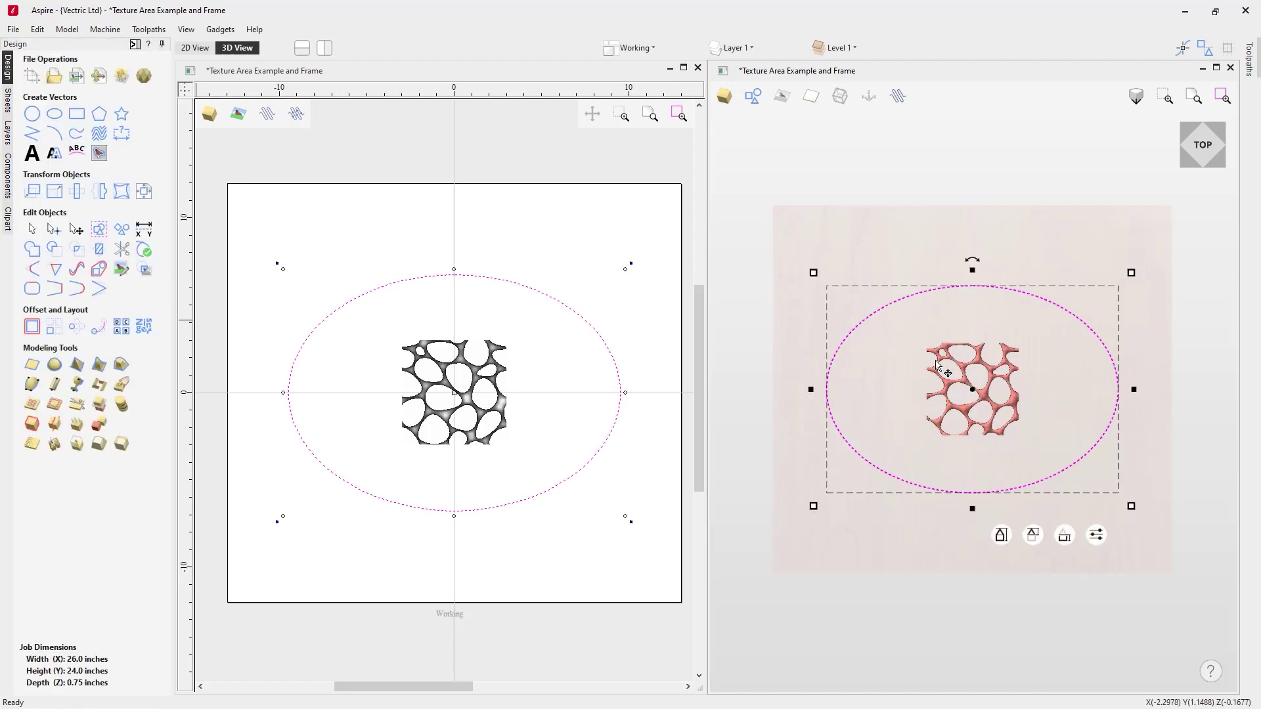
{"action": "left_click", "coordinate": [98, 391]}
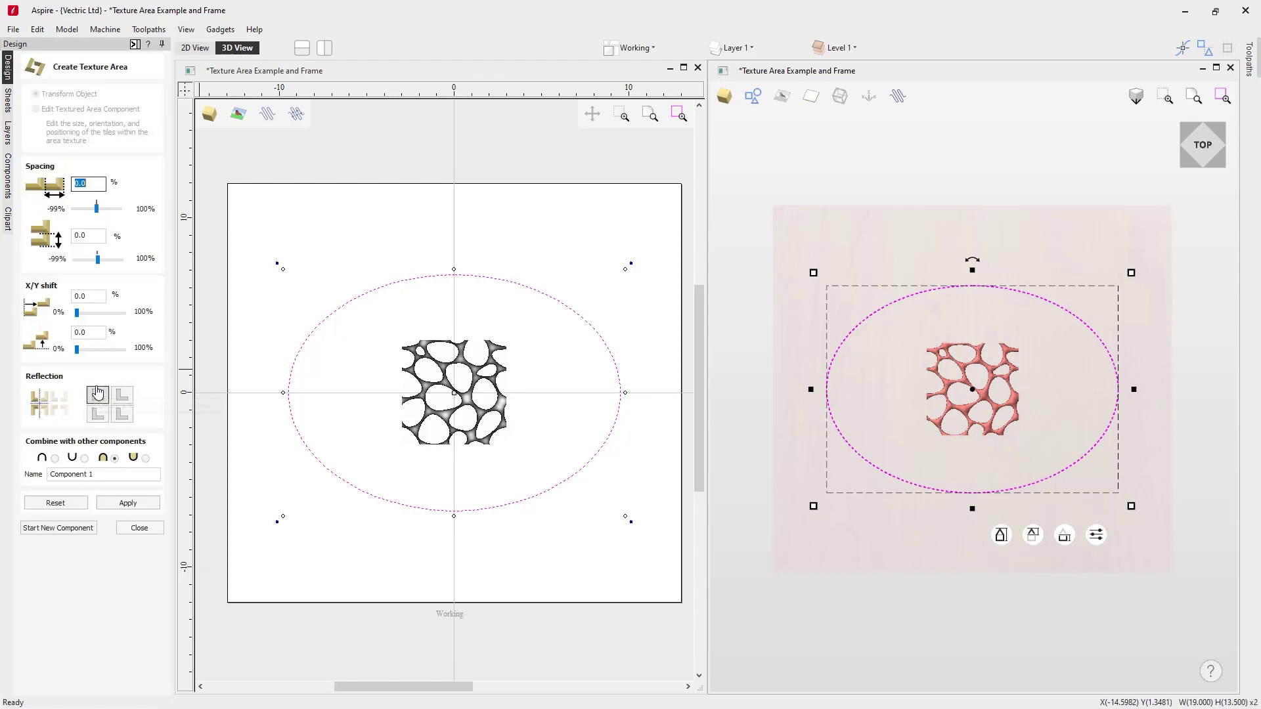
{"action": "left_click", "coordinate": [130, 503]}
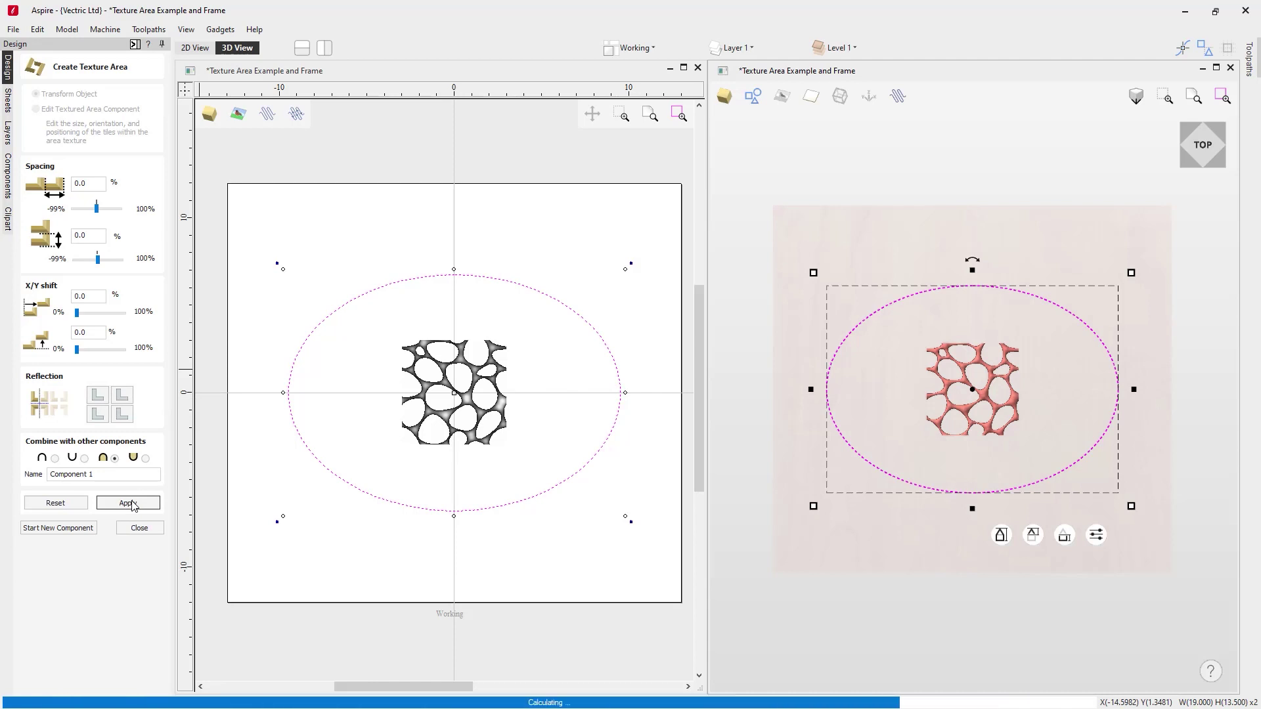
{"action": "left_click", "coordinate": [130, 503]}
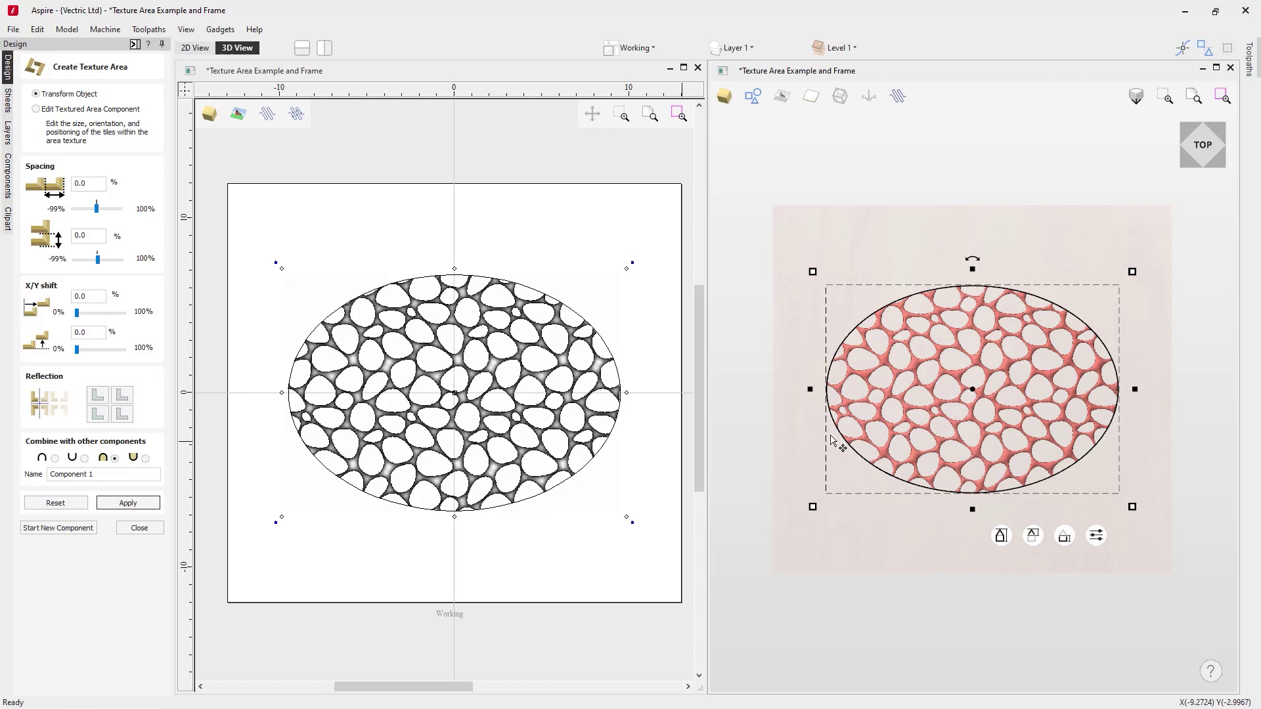
{"action": "left_click", "coordinate": [140, 527]}
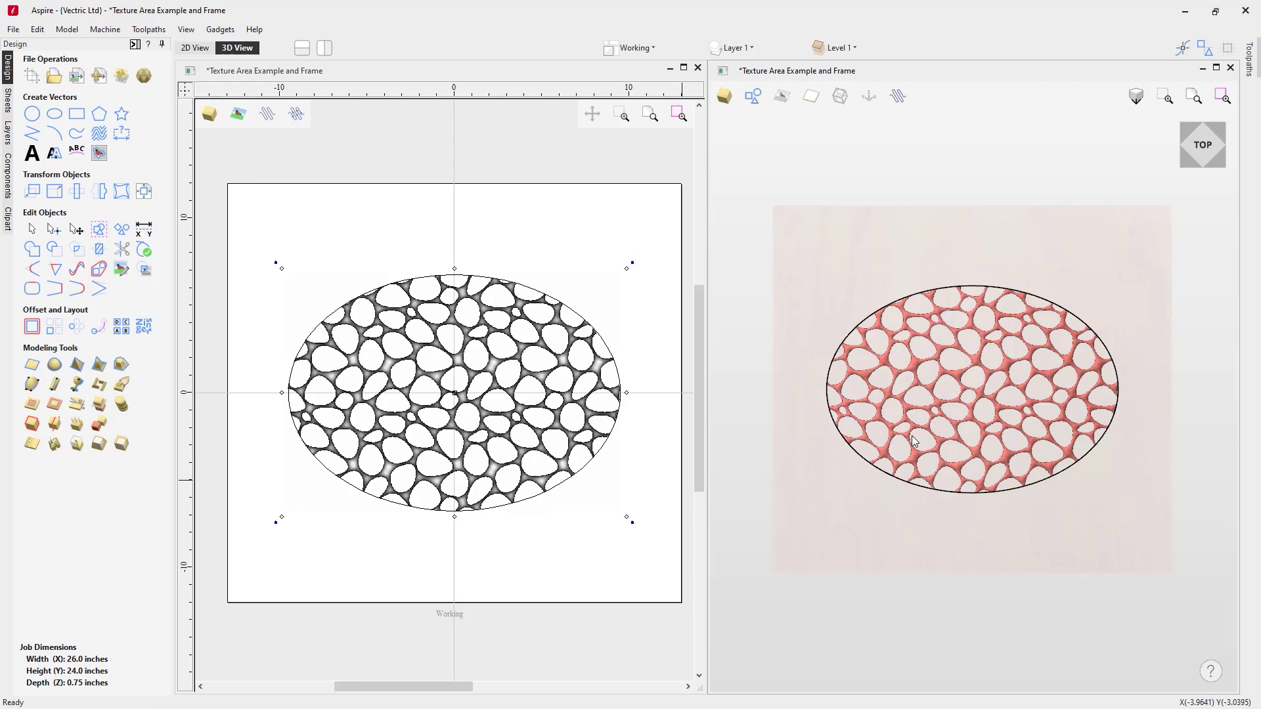
- Undo the elliptical texture area and delete the ellipse and Egg_Web1 tile from the sheet
{"action": "key", "text": "ctrl+z"}
{"action": "left_click", "coordinate": [867, 464]}
{"action": "key", "text": "Delete"}
- Make the Frame sheet active and fit its frame model in a straight top view
{"action": "scroll", "coordinate": [560, 523], "scroll_direction": "down", "scroll_amount": 2}
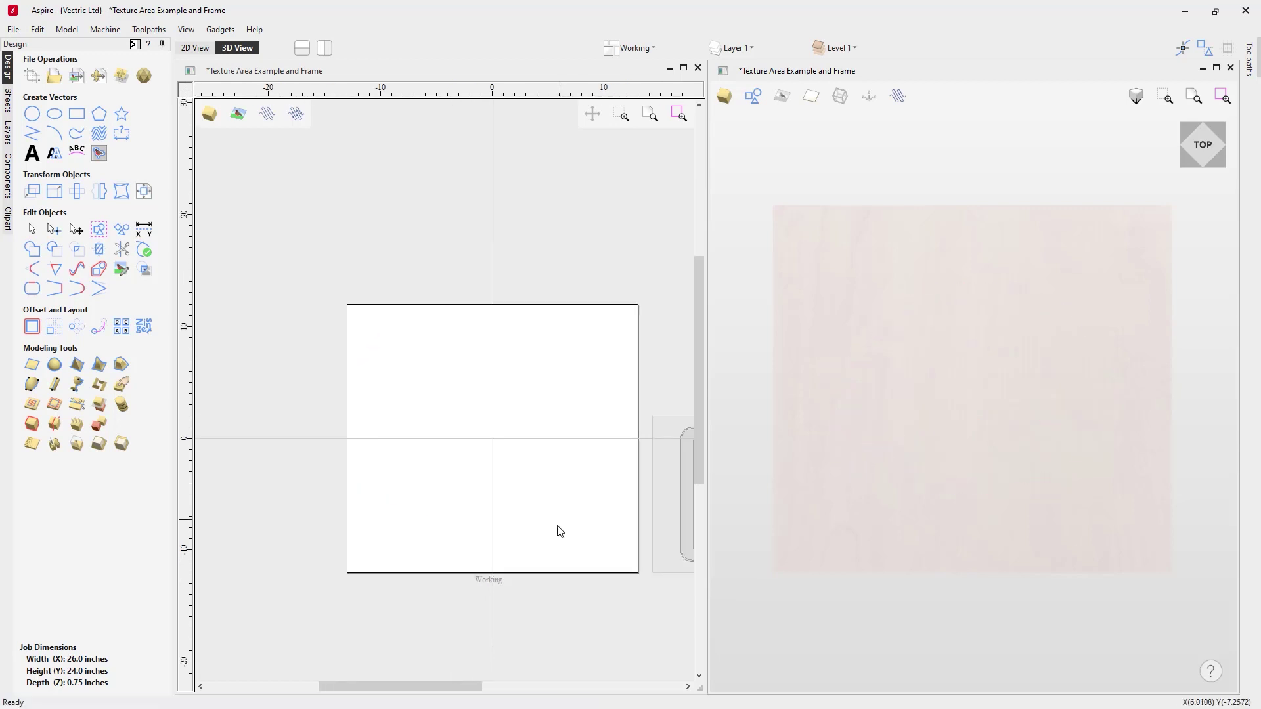
{"action": "left_click_drag", "start_coordinate": [464, 686], "coordinate": [525, 687]}
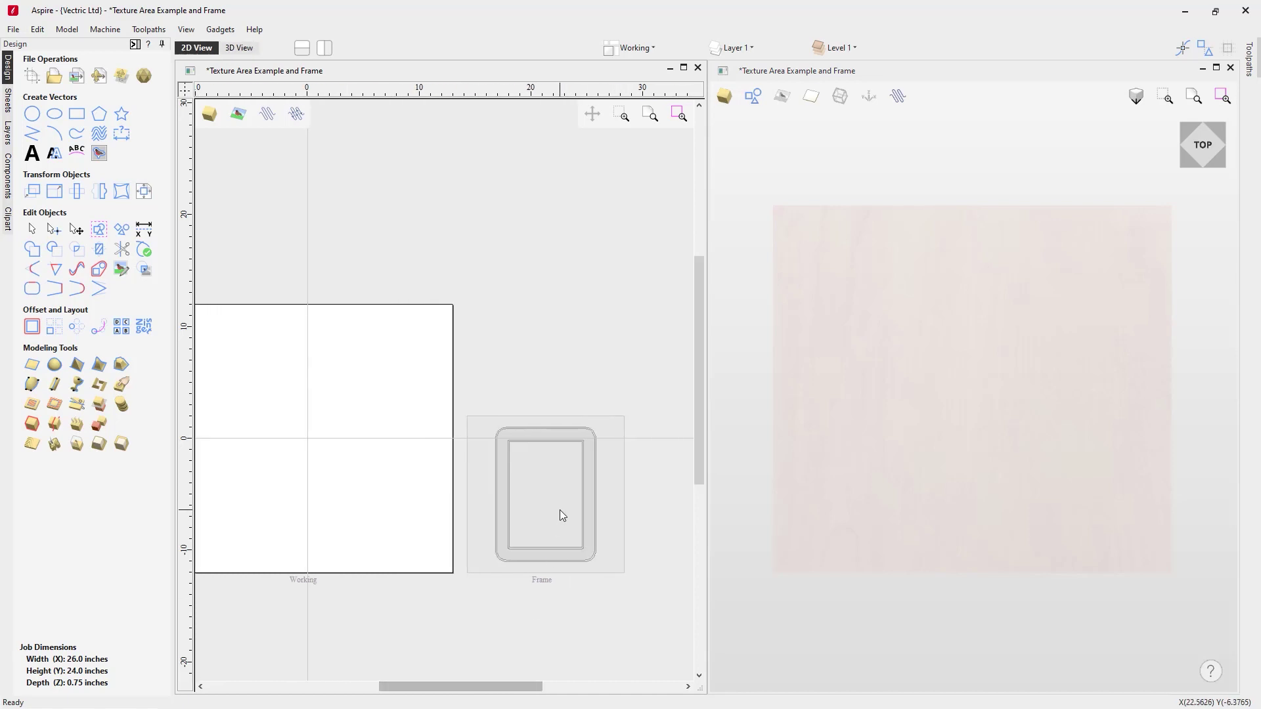
{"action": "double_click", "coordinate": [560, 510]}
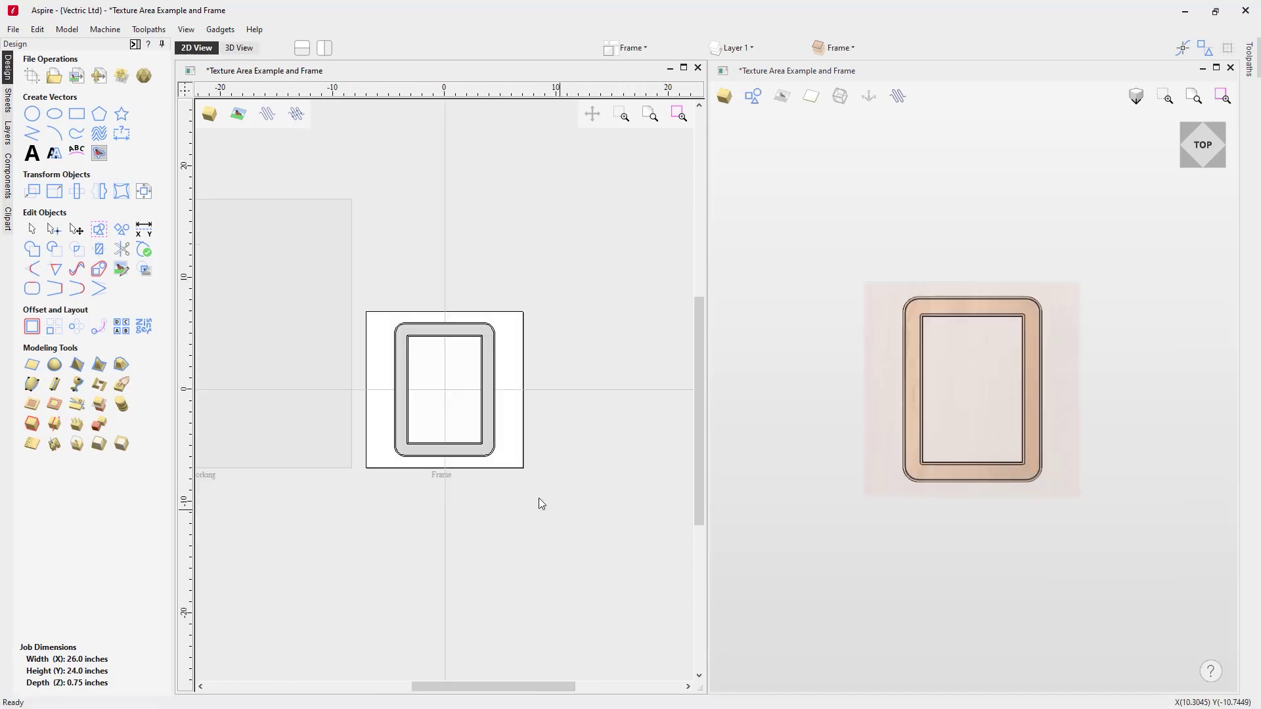
{"action": "scroll", "coordinate": [456, 369], "scroll_direction": "up", "scroll_amount": 3}
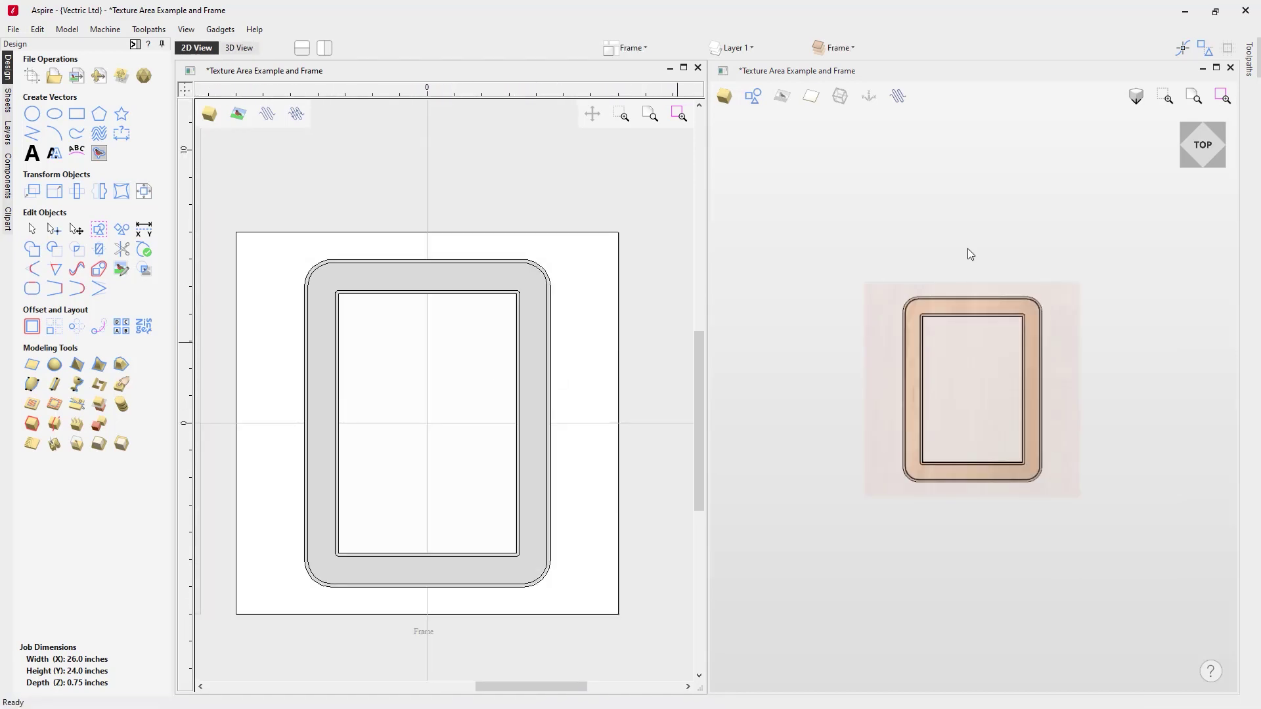
{"action": "left_click", "coordinate": [1201, 151]}
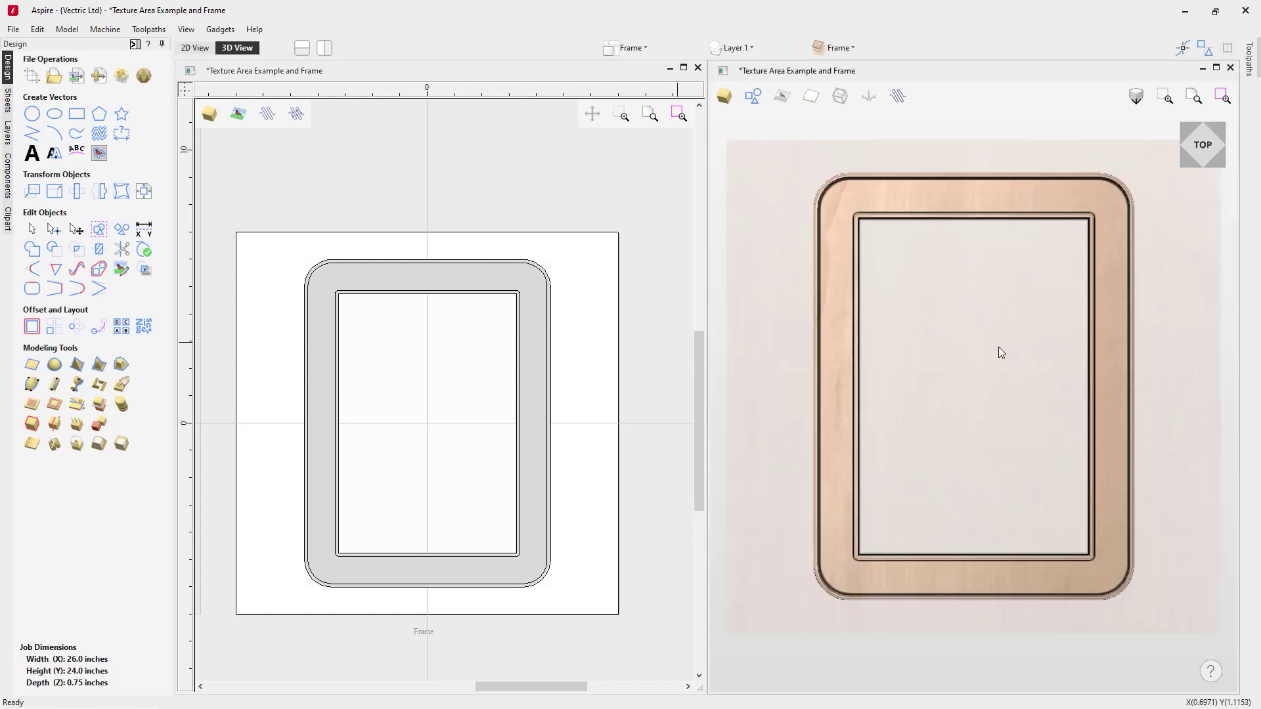
- Inspect the frame in 3D and its Backing component, and make the Texture level active
{"action": "left_click_drag", "start_coordinate": [906, 468], "coordinate": [933, 223]}
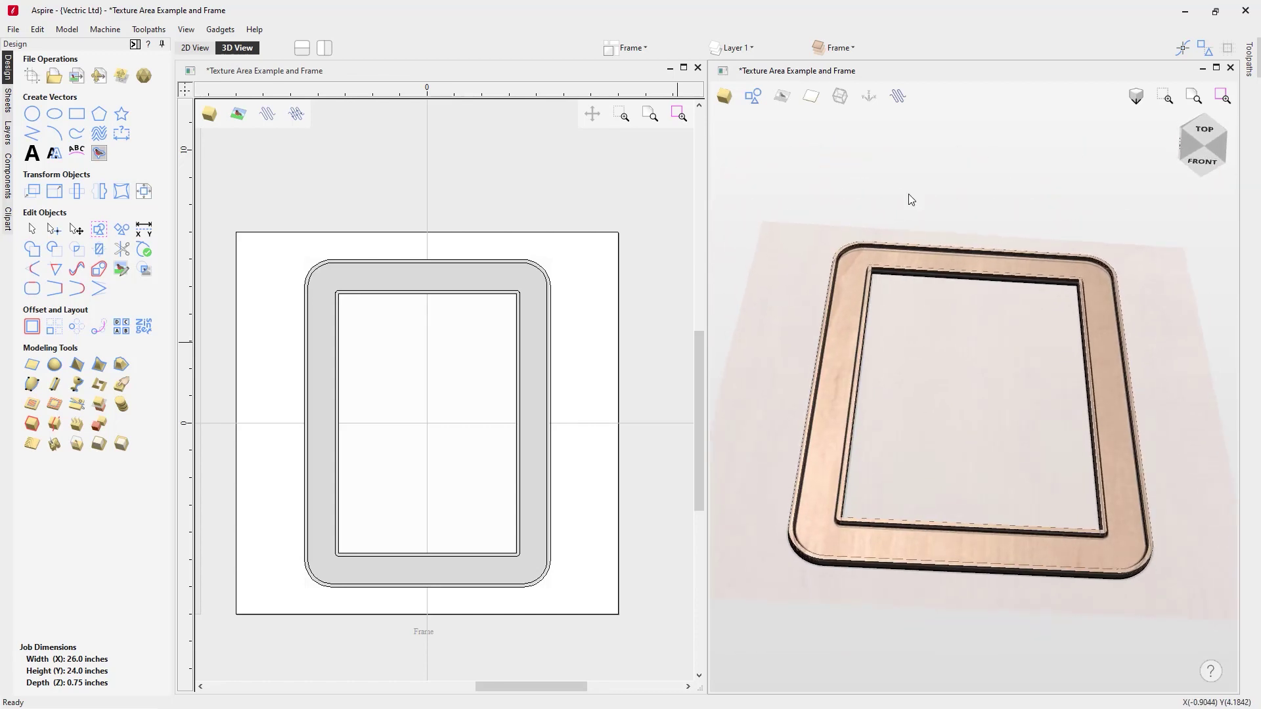
{"action": "left_click", "coordinate": [856, 49]}
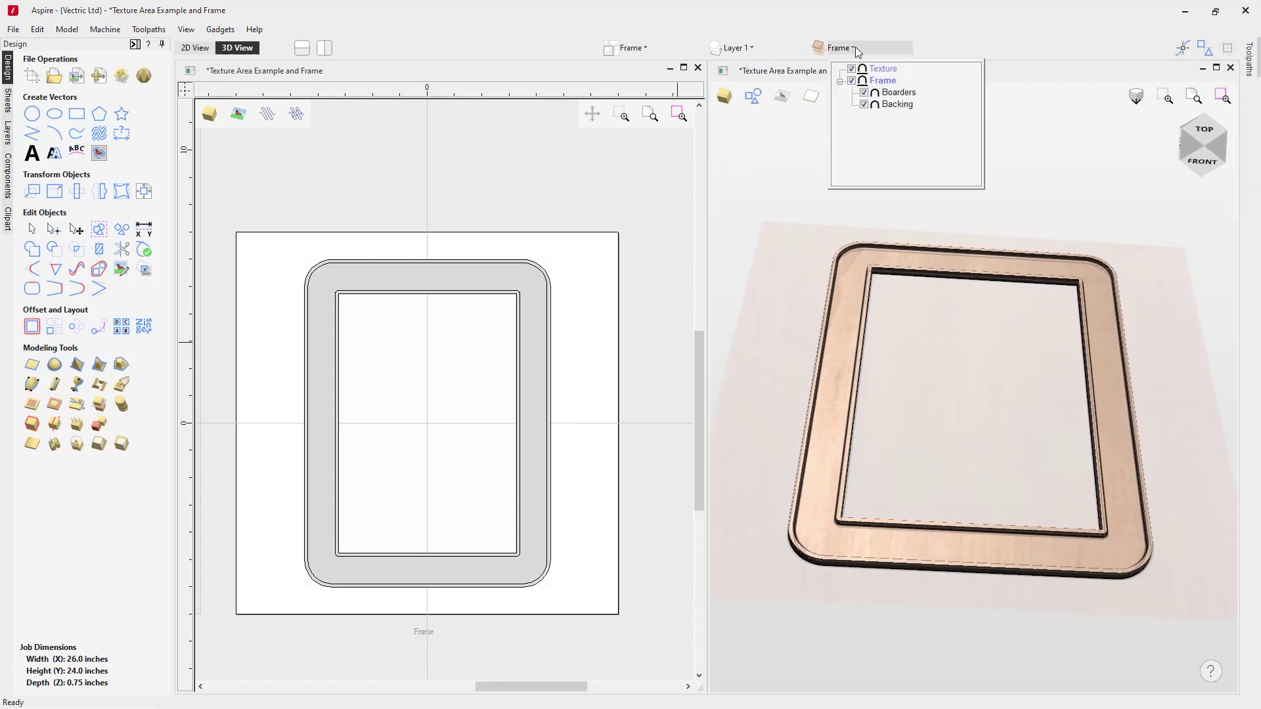
{"action": "left_click", "coordinate": [903, 105]}
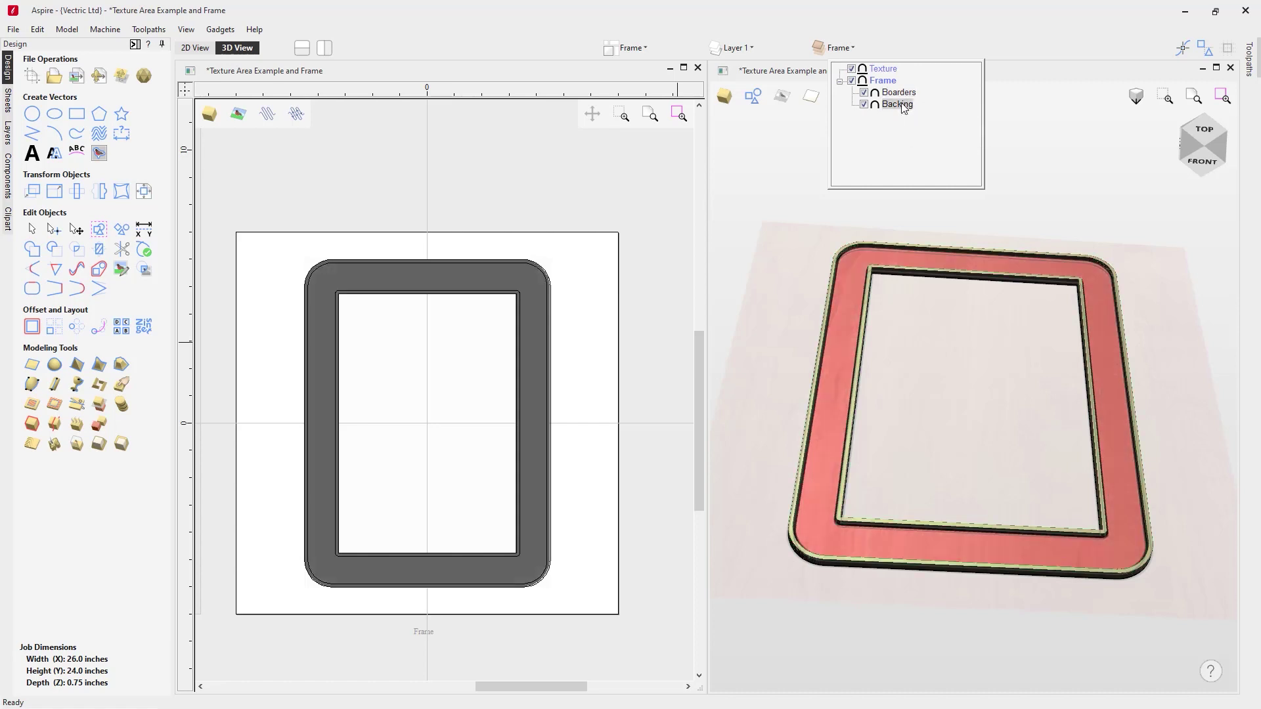
{"action": "left_click", "coordinate": [883, 69]}
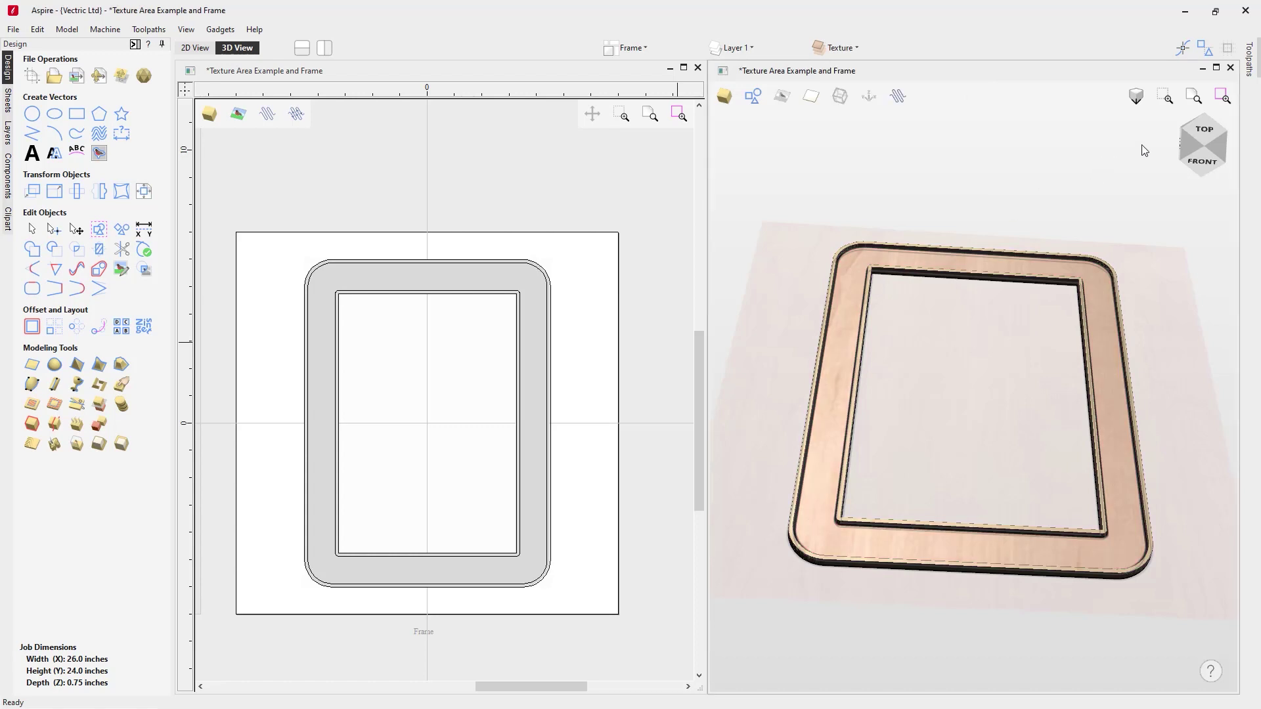
{"action": "left_click", "coordinate": [1192, 131]}
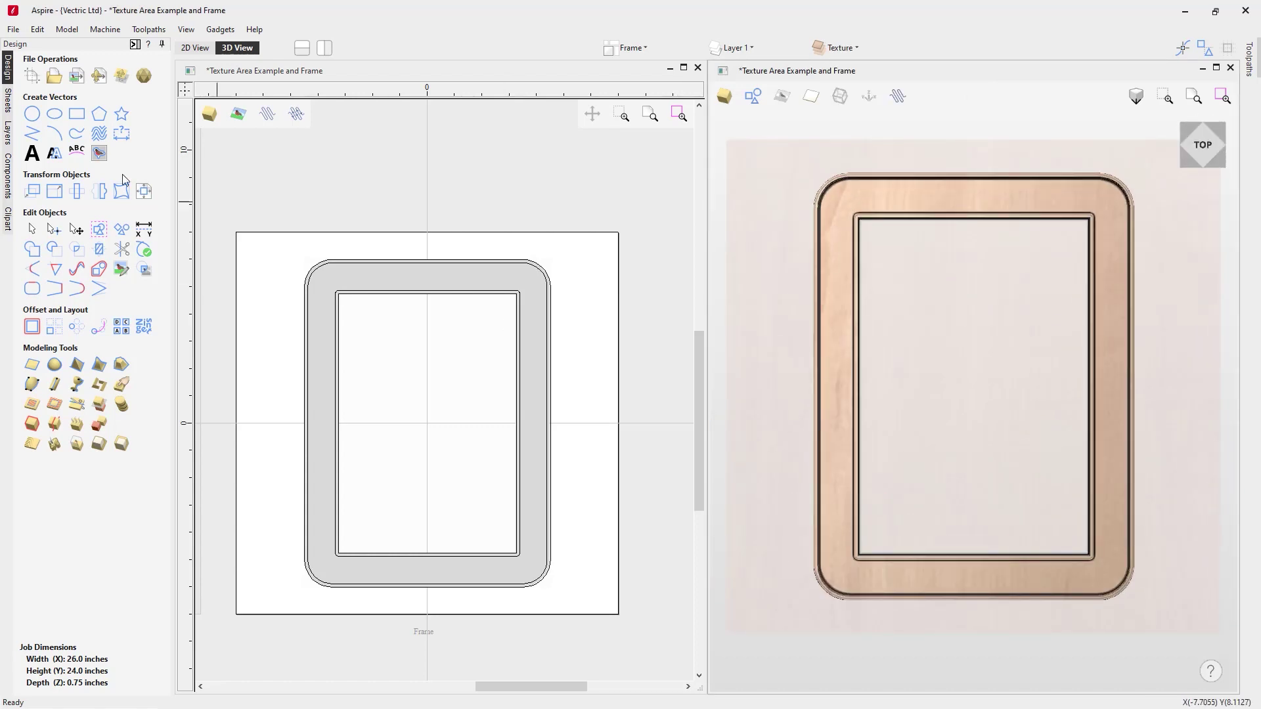
- Insert the Rough_Weave1 tile from the Texture Area Tiles clipart onto the Frame sheet's Texture level
{"action": "left_click", "coordinate": [8, 218]}
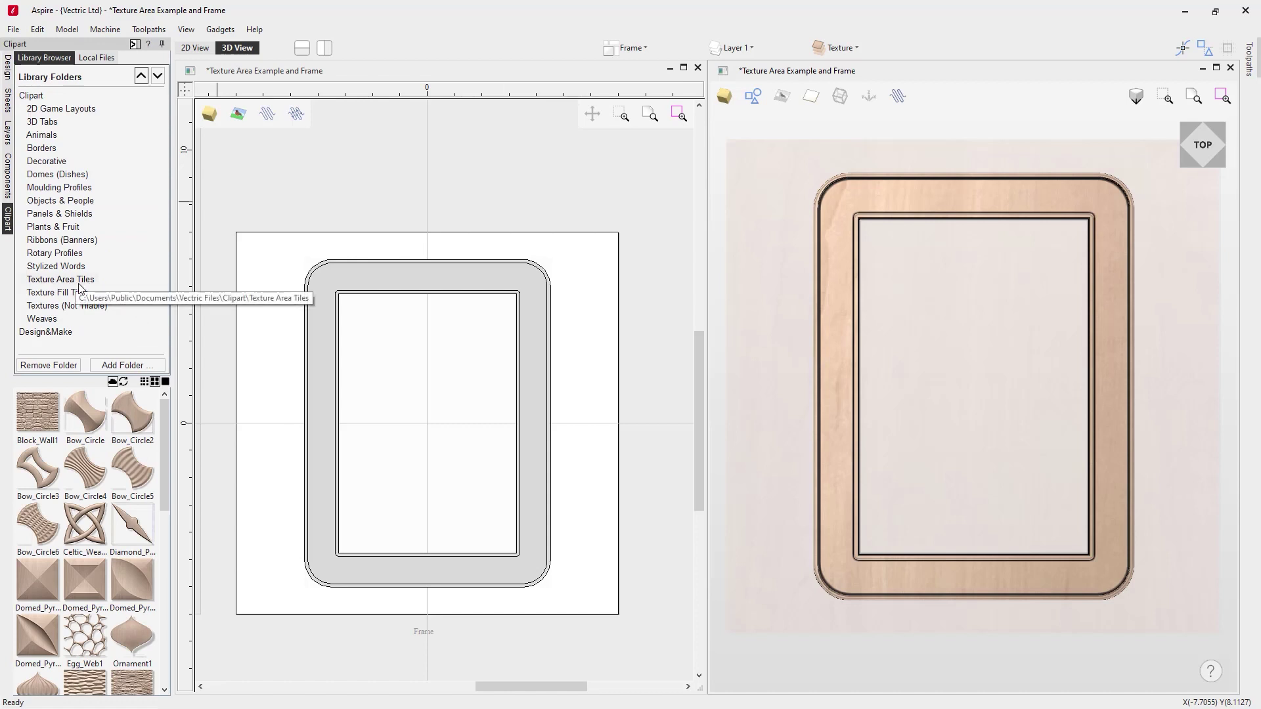
{"action": "scroll", "coordinate": [128, 569], "scroll_direction": "down", "scroll_amount": 2}
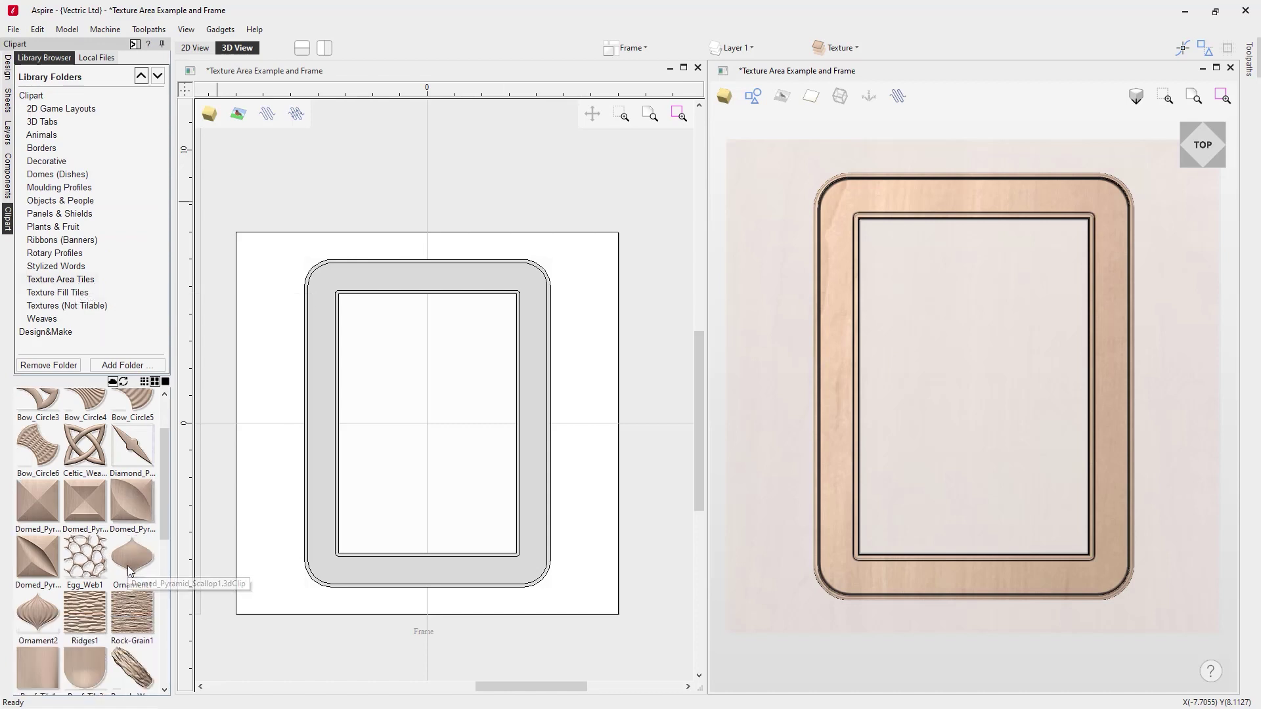
{"action": "scroll", "coordinate": [132, 564], "scroll_direction": "down", "scroll_amount": 3}
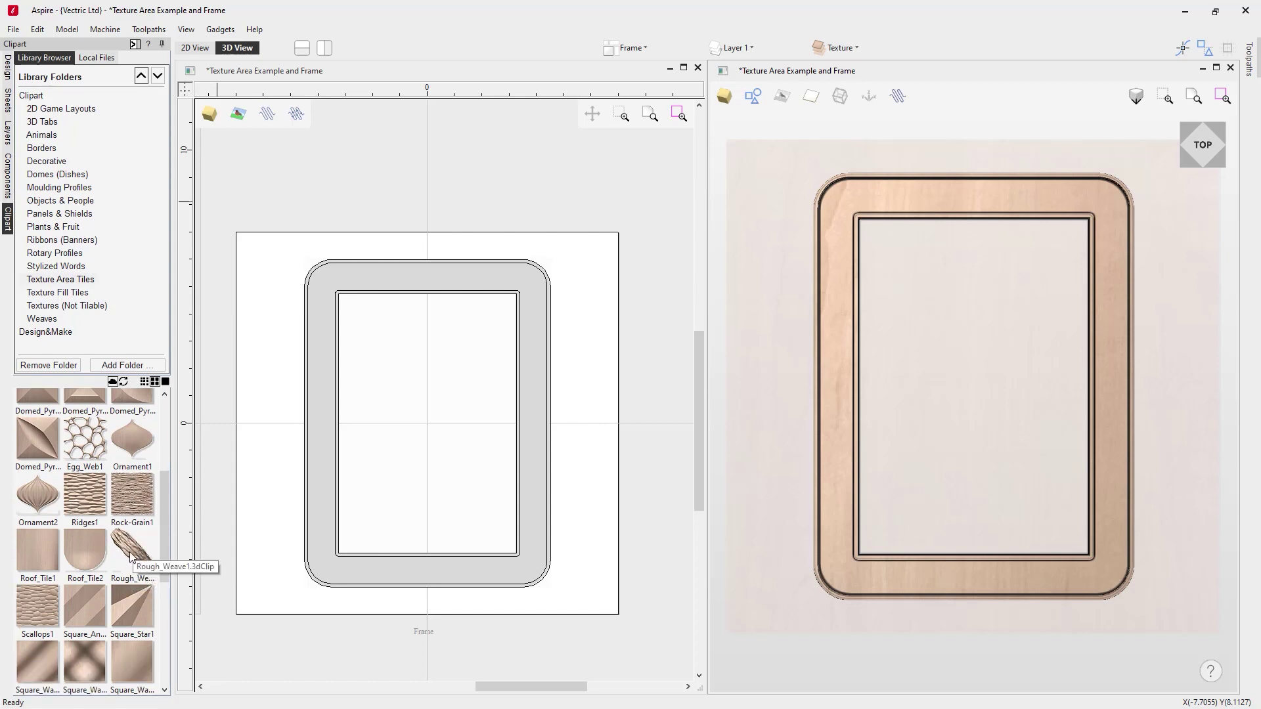
{"action": "double_click", "coordinate": [129, 552]}
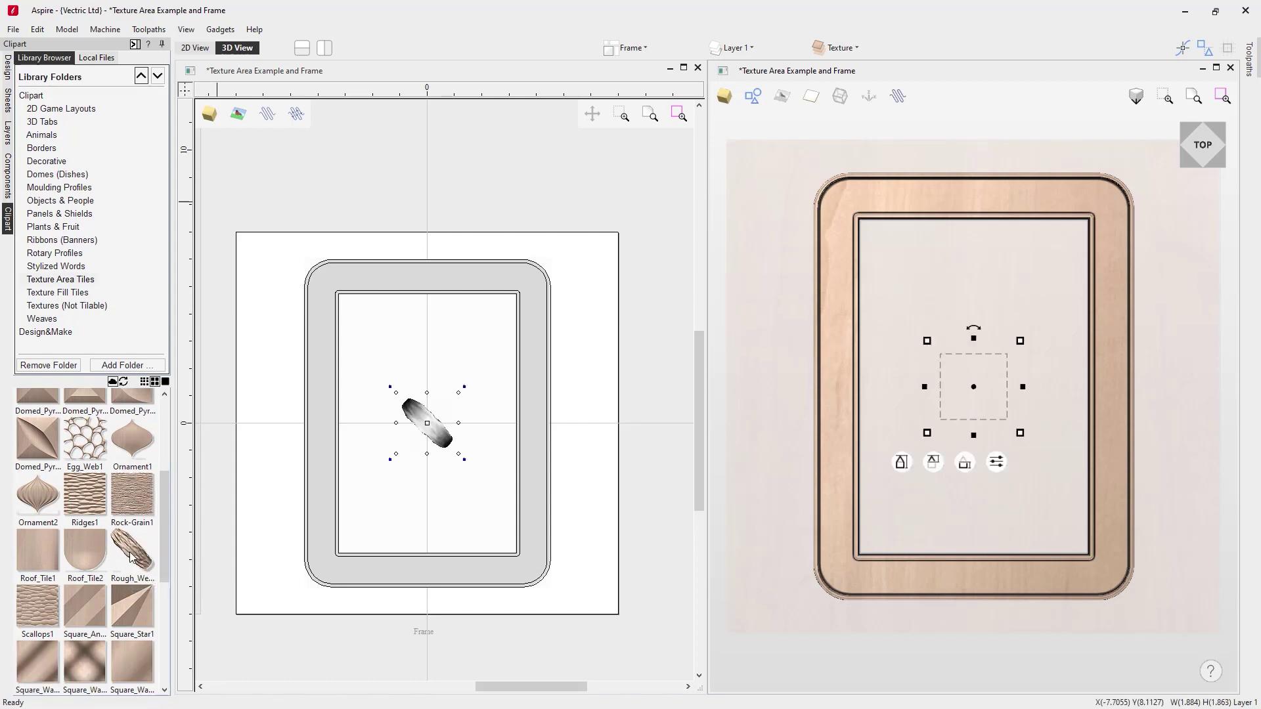
{"action": "mouse_move", "coordinate": [1019, 341]}
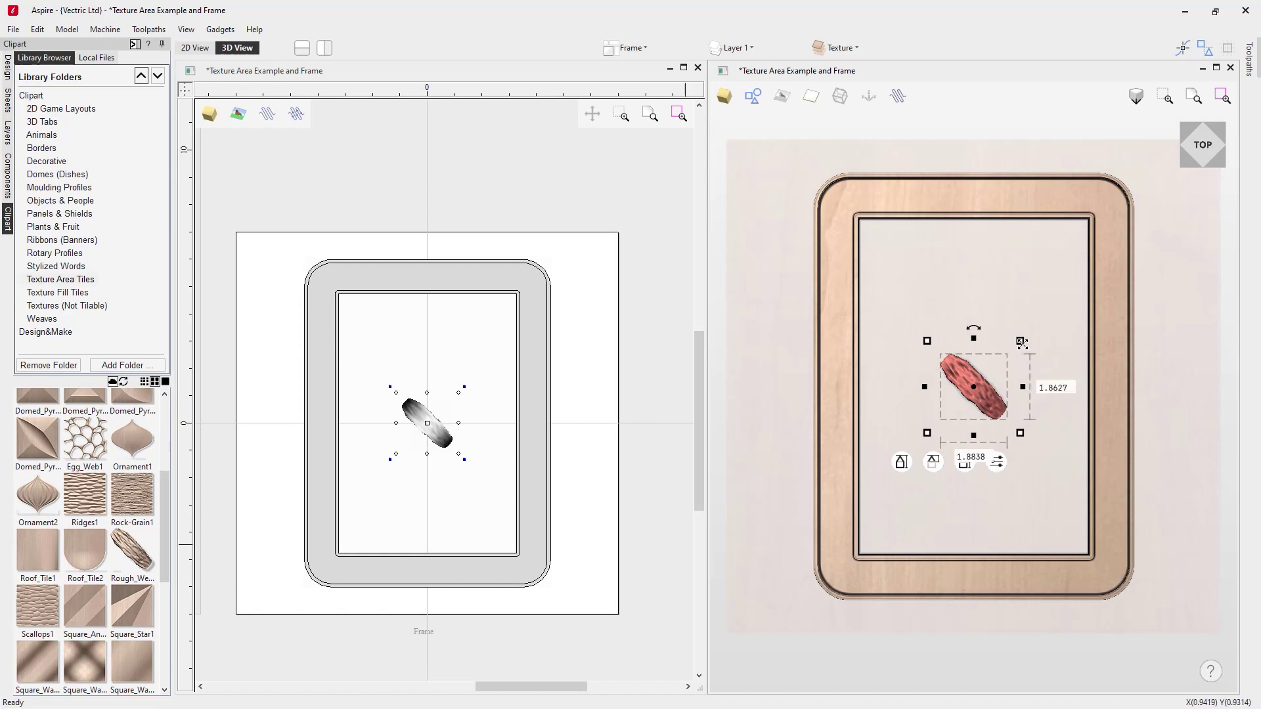
- Shrink the weave tile to about 1.30 by 1.28 inches and create a texture area from it between the frame's border vectors
{"action": "left_click_drag", "start_coordinate": [1019, 341], "coordinate": [1002, 376]}
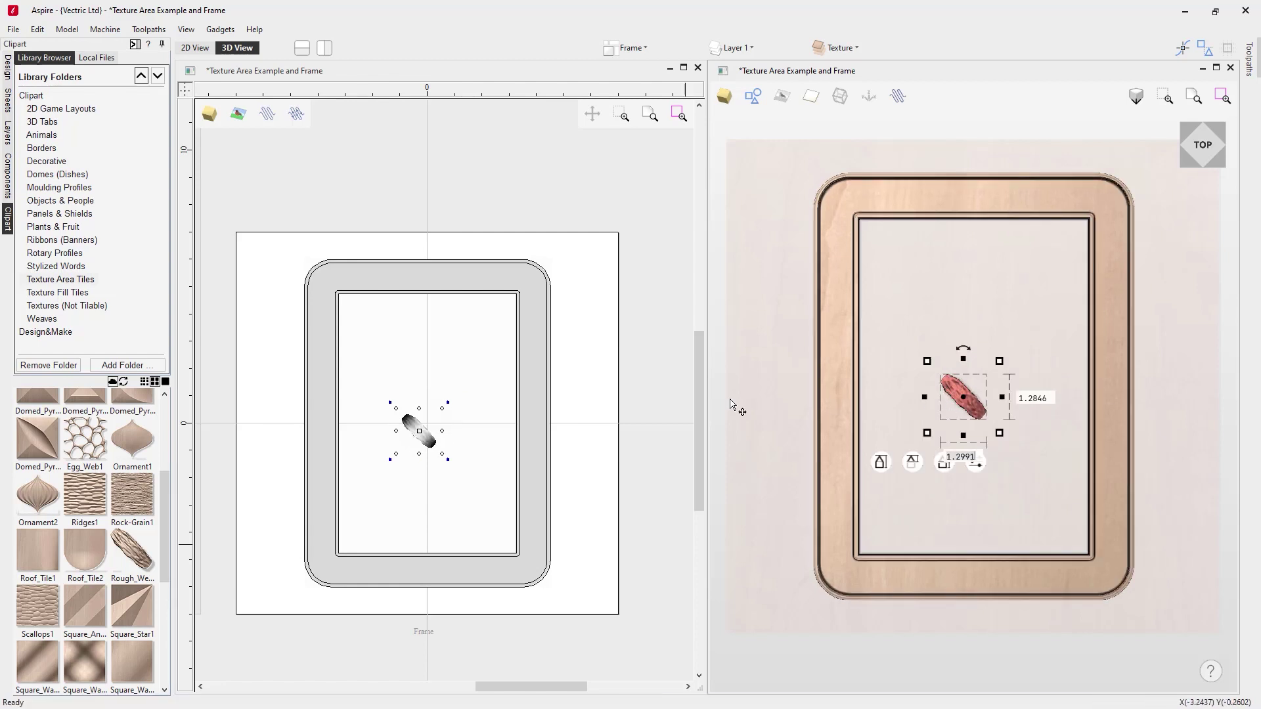
{"action": "left_click", "coordinate": [519, 474]}
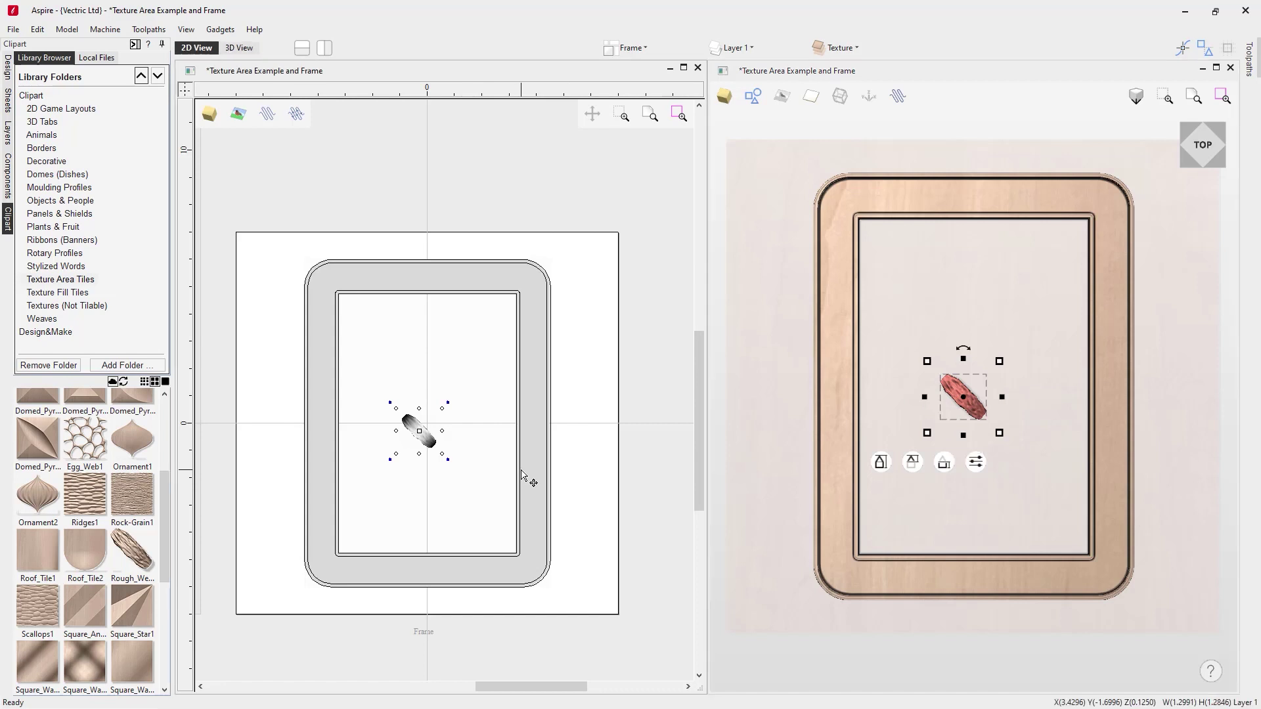
{"action": "left_click", "coordinate": [547, 463], "text": "shift"}
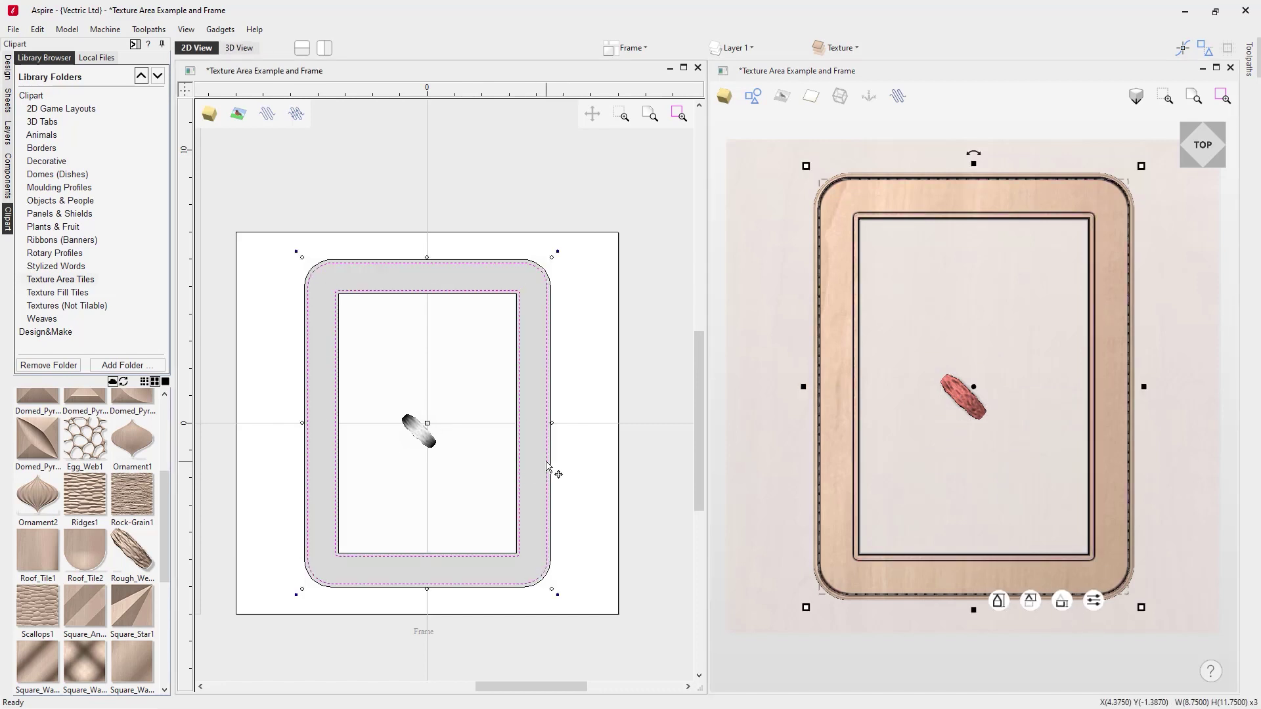
{"action": "left_click", "coordinate": [8, 70]}
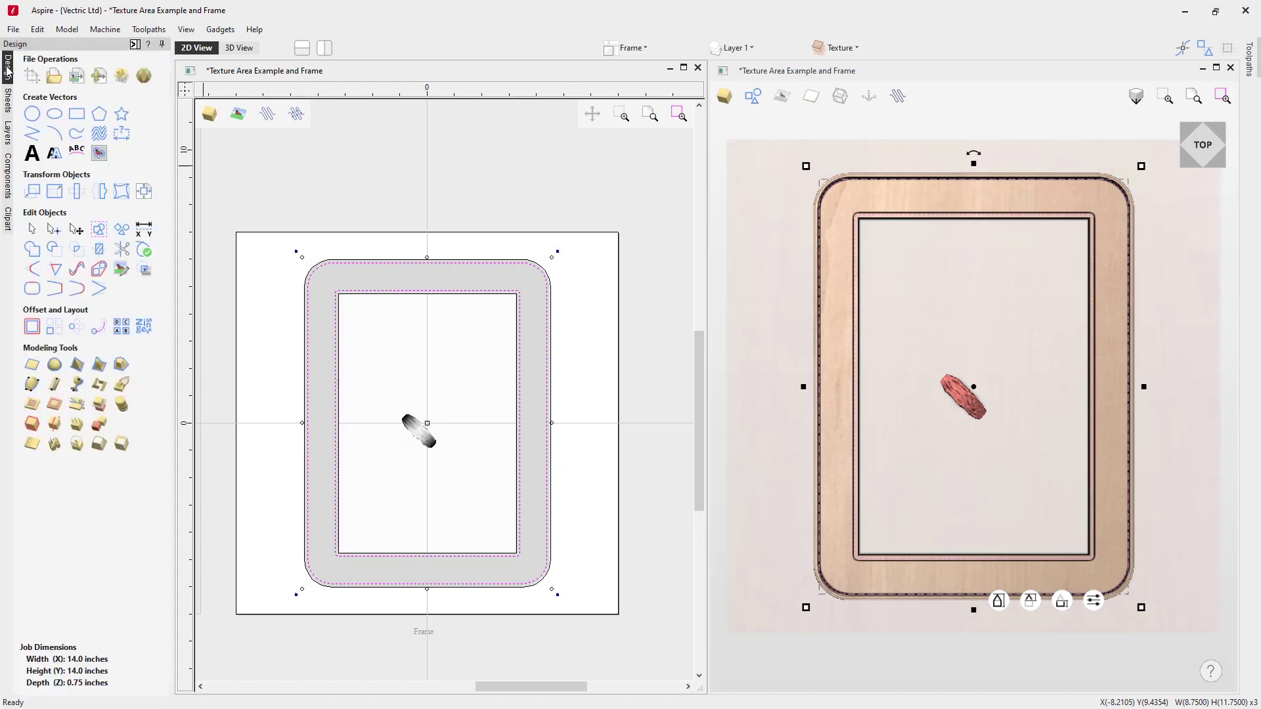
{"action": "left_click", "coordinate": [99, 390]}
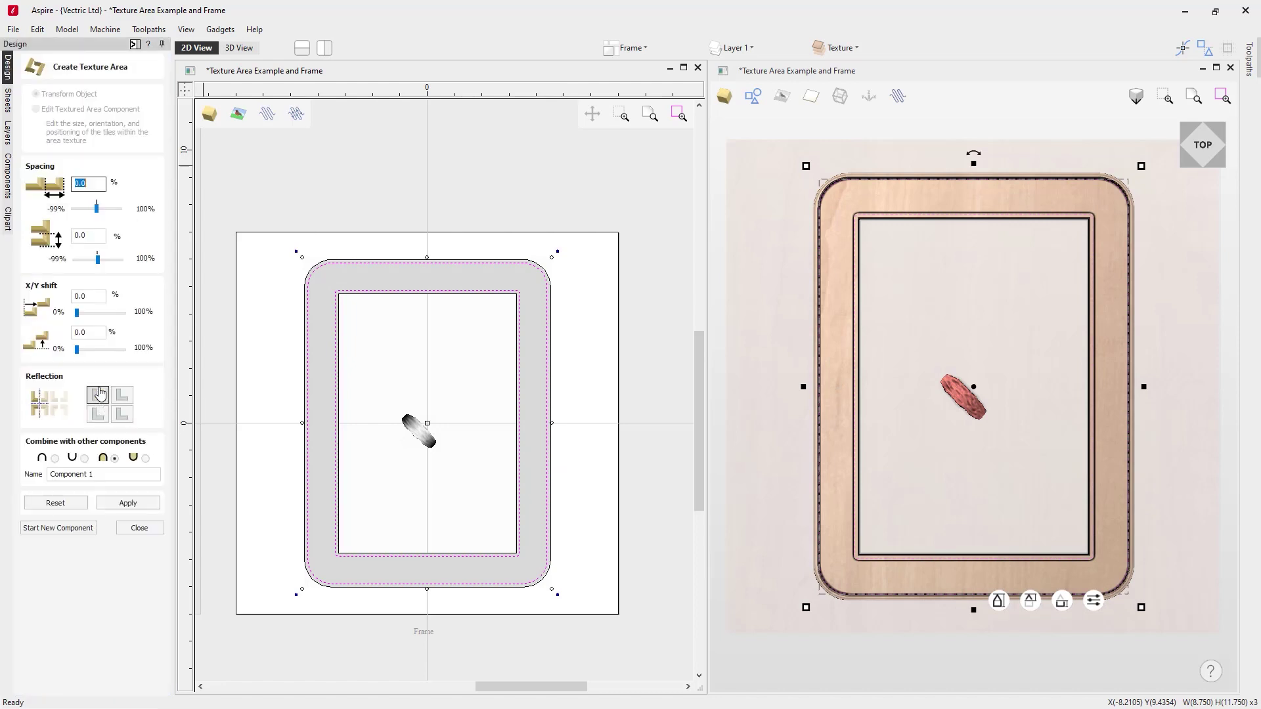
{"action": "left_click", "coordinate": [151, 504]}
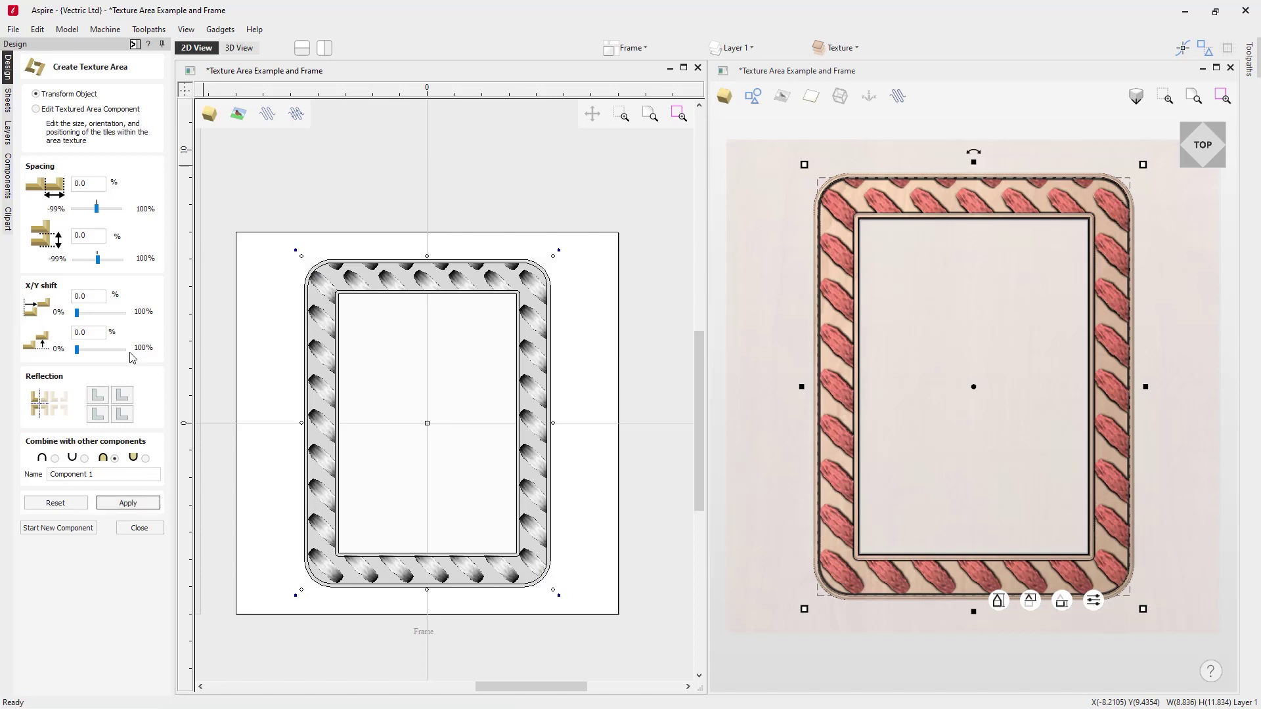
- Give the weave texture area a horizontal spacing of -50%, a Y shift of 50% and the fourth reflection pattern
{"action": "double_click", "coordinate": [90, 181]}
{"action": "key", "text": "Return"}
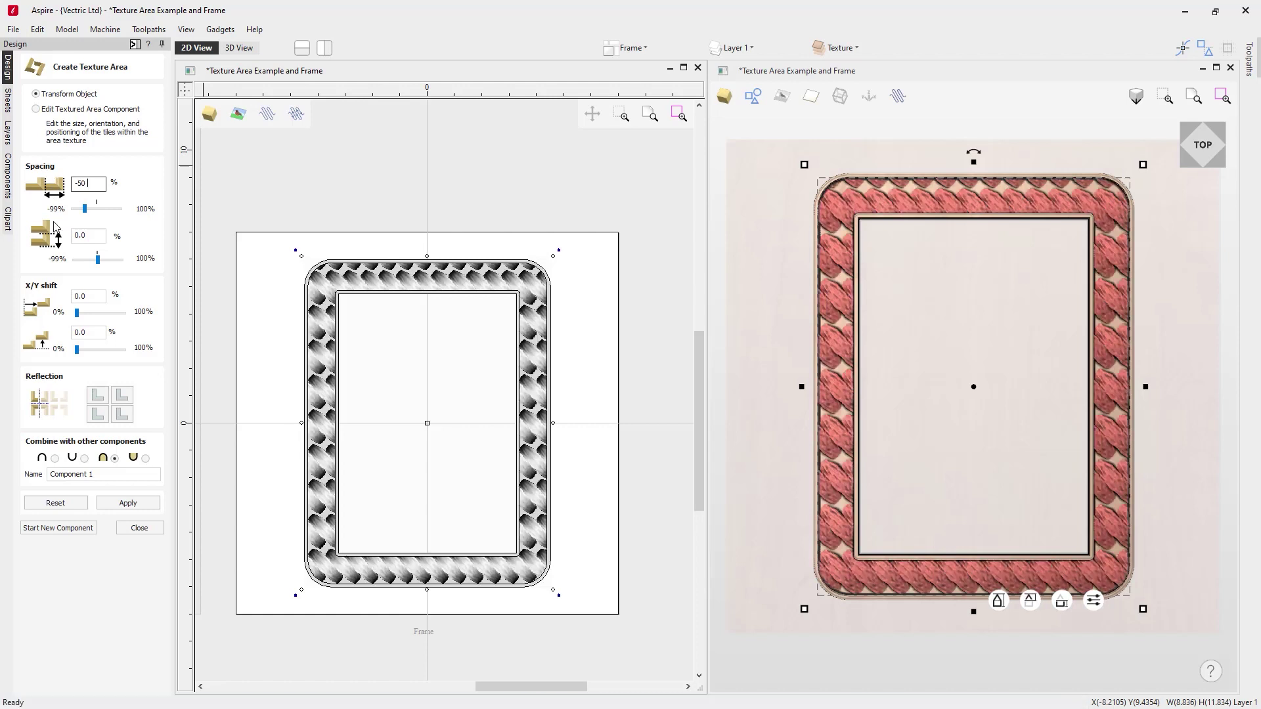
{"action": "double_click", "coordinate": [93, 334]}
{"action": "type", "text": "50"}
{"action": "key", "text": "Return"}
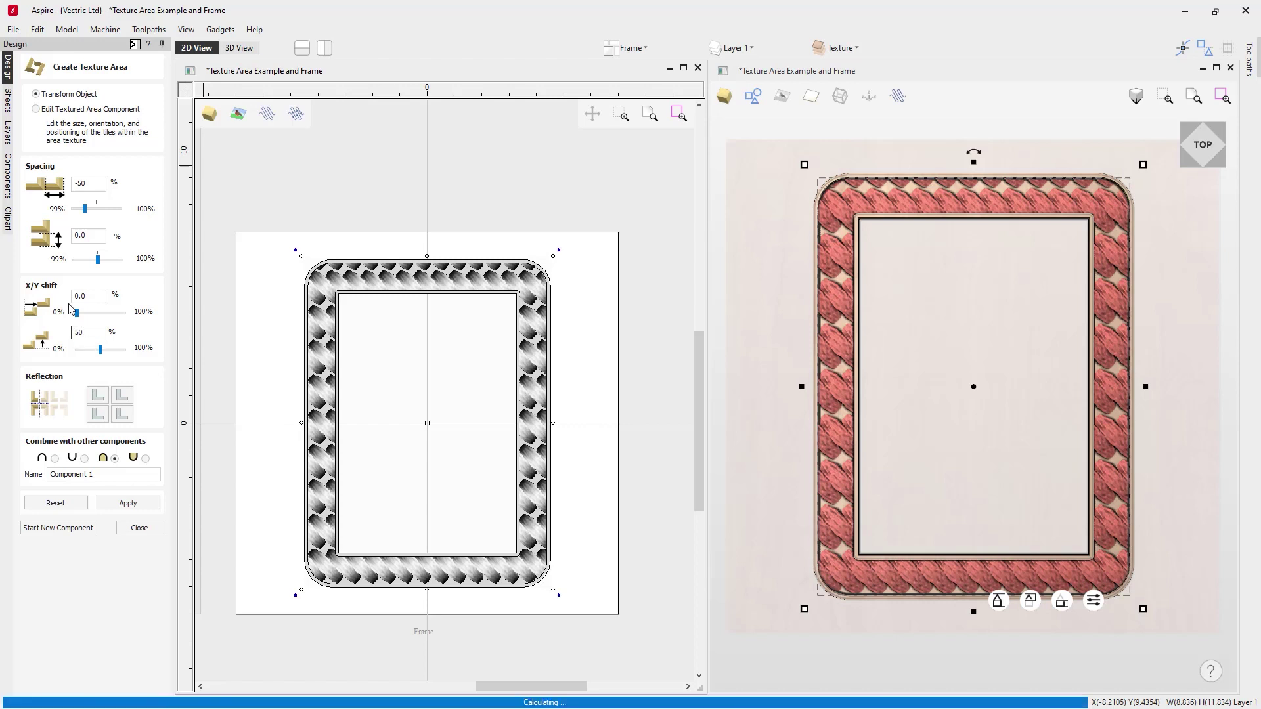
{"action": "left_click", "coordinate": [131, 398]}
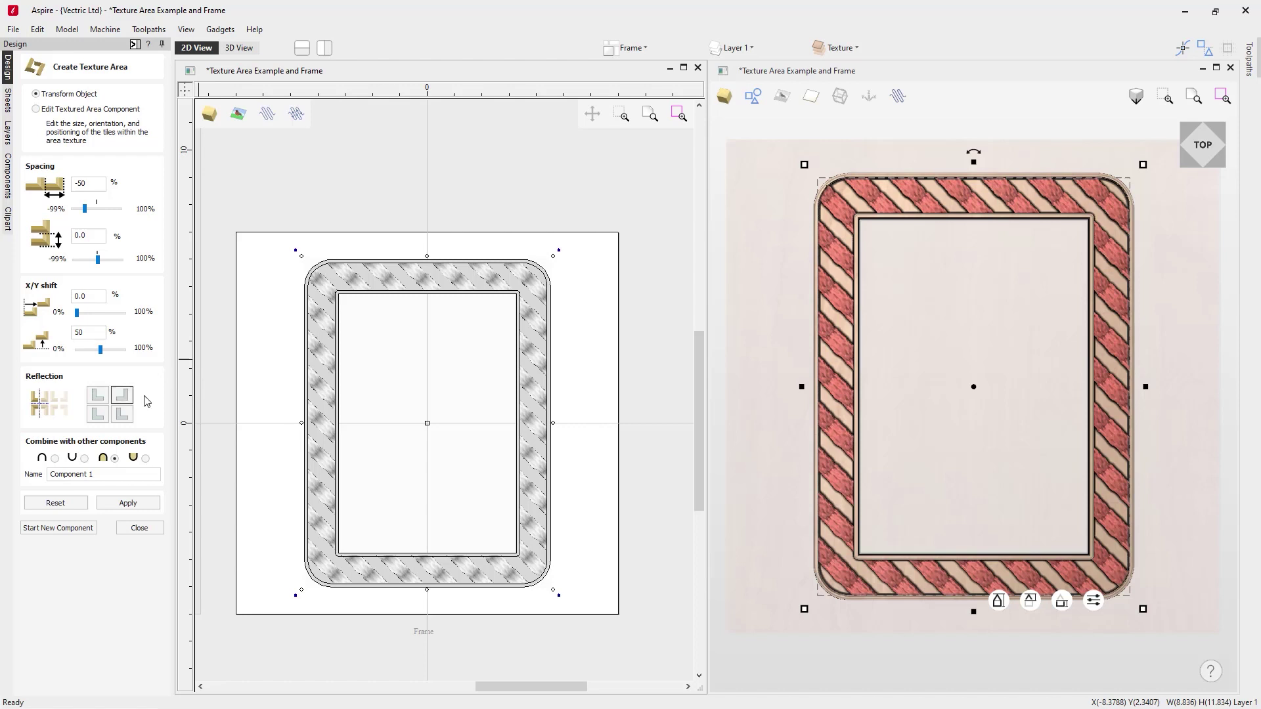
{"action": "left_click", "coordinate": [131, 413]}
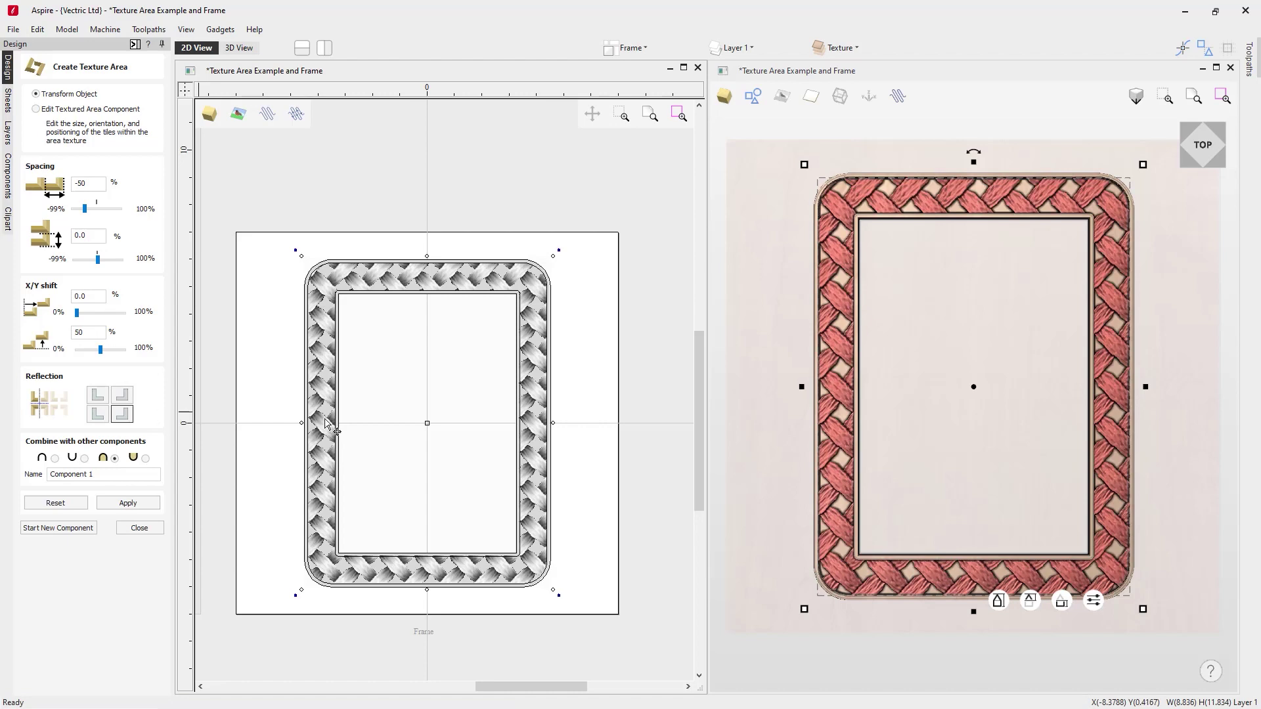
- Set the weave texture's height to about 0.0987 inches, check the frame from above and finish the texture area
{"action": "left_click_drag", "start_coordinate": [1026, 625], "coordinate": [993, 427]}
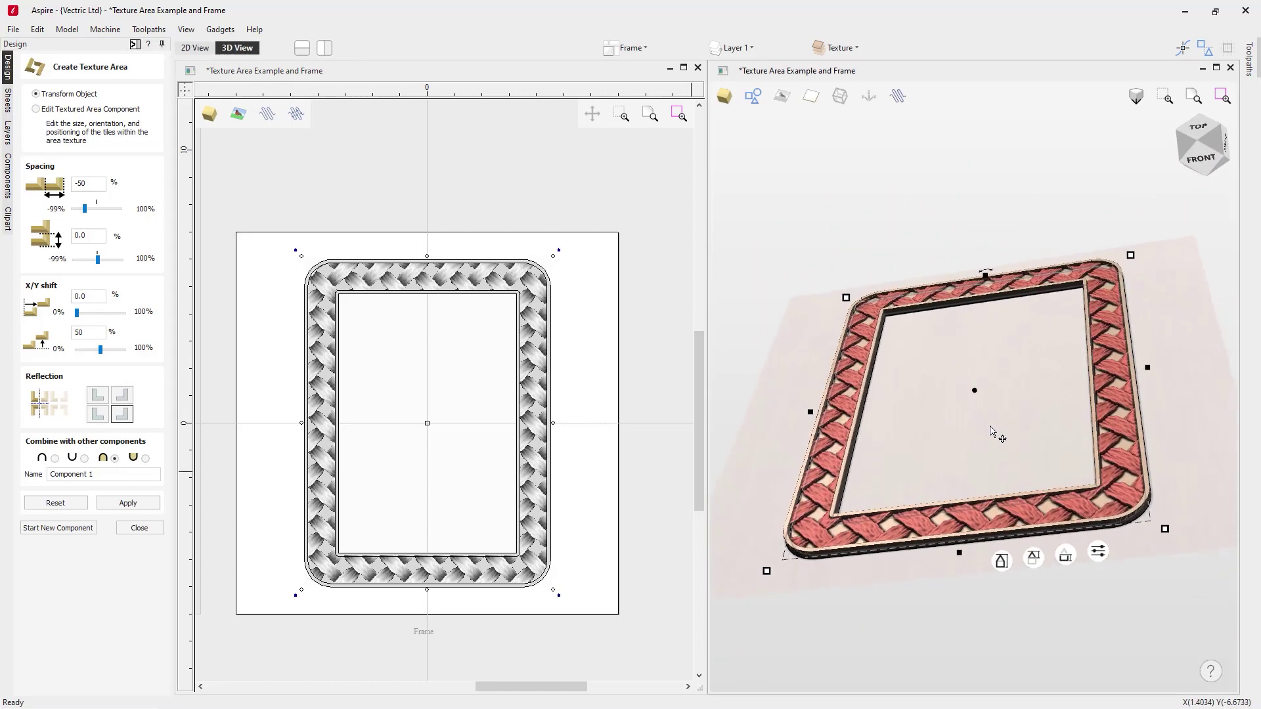
{"action": "mouse_move", "coordinate": [1002, 561]}
{"action": "left_click_drag", "start_coordinate": [1002, 561], "coordinate": [1001, 556]}
{"action": "left_click_drag", "start_coordinate": [999, 556], "coordinate": [998, 558]}
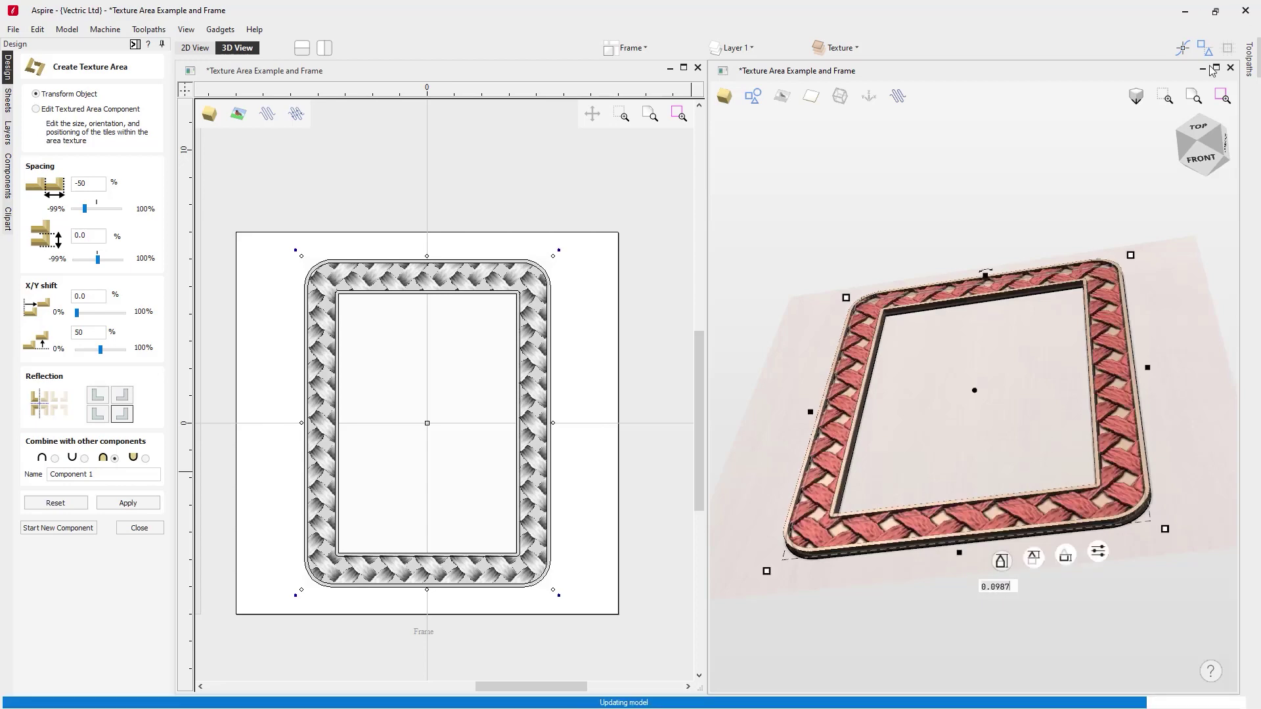
{"action": "left_click", "coordinate": [1201, 126]}
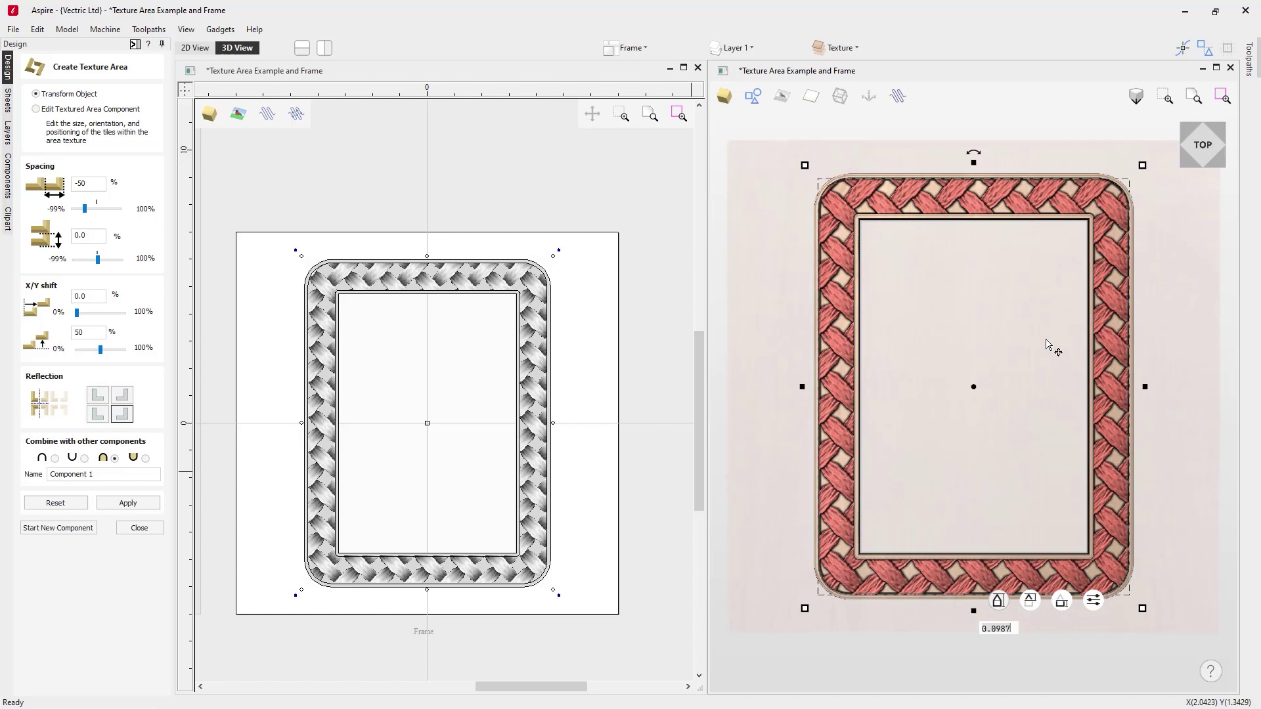
{"action": "left_click", "coordinate": [1045, 336]}
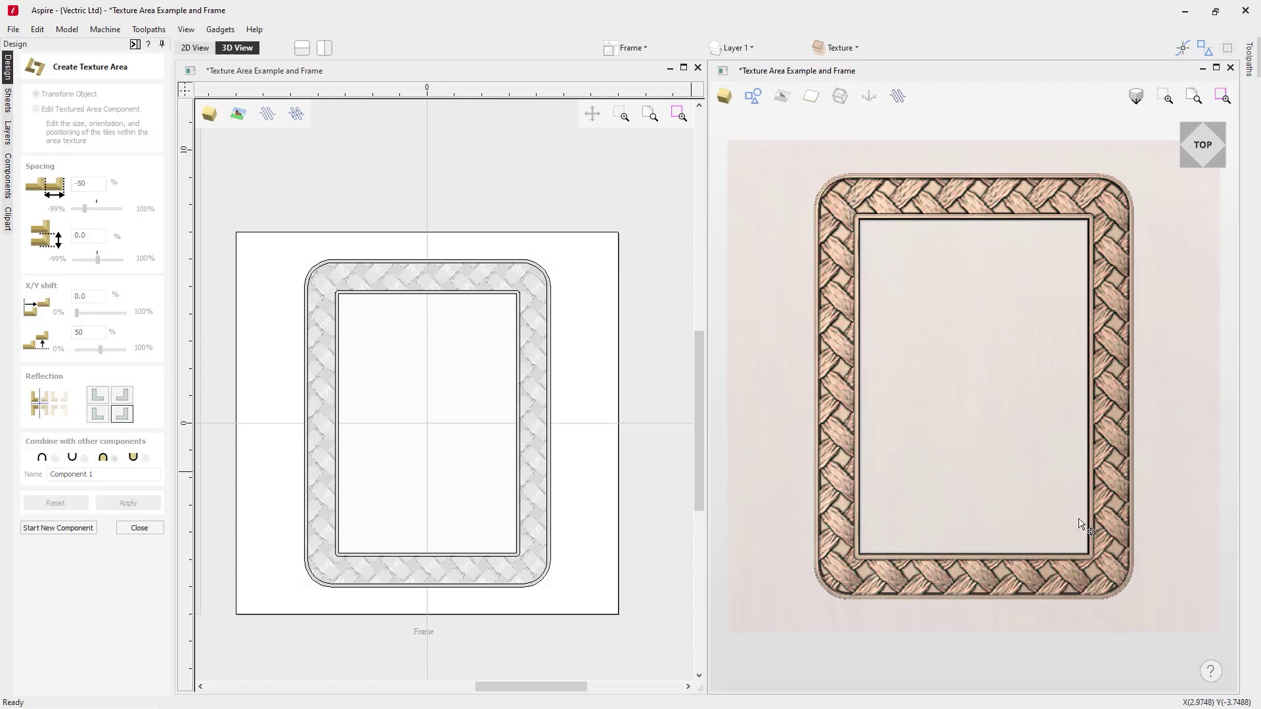
{"action": "left_click", "coordinate": [139, 527]}
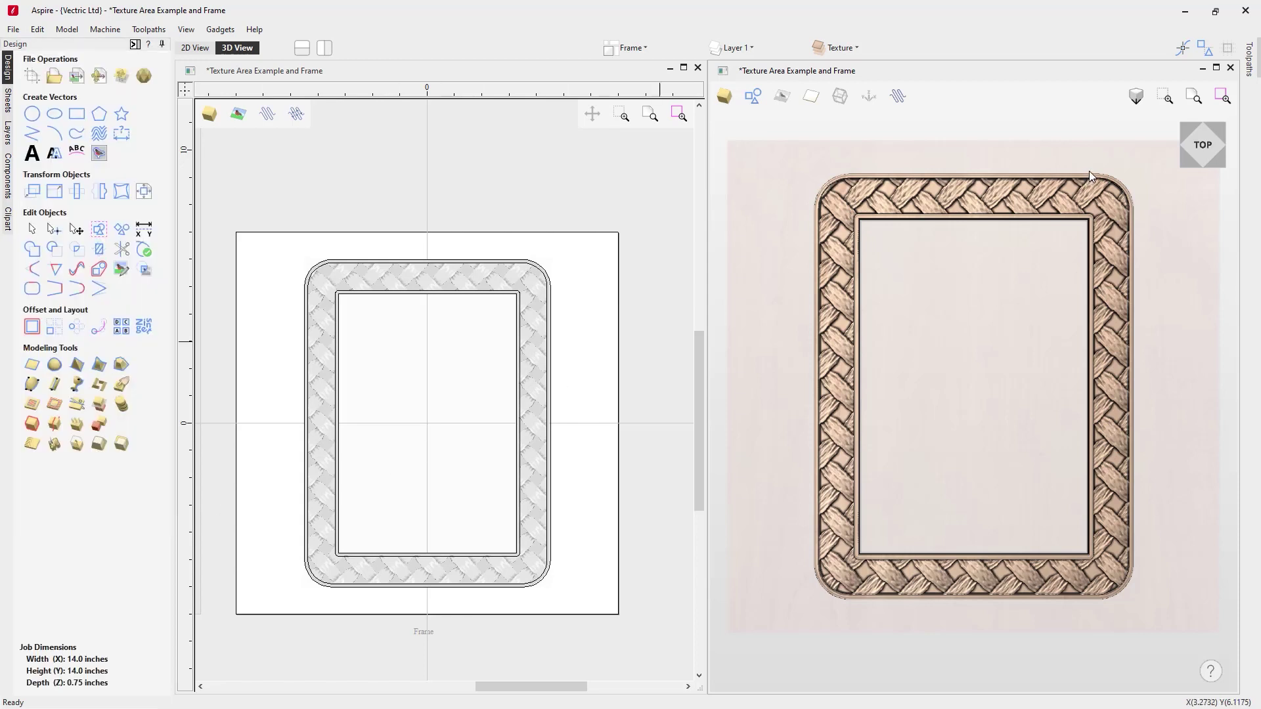
- Hide Component 1 and insert the stones tile from Texture Area Tiles inside the frame opening at about 2.41 inches square
{"action": "left_click", "coordinate": [858, 49]}
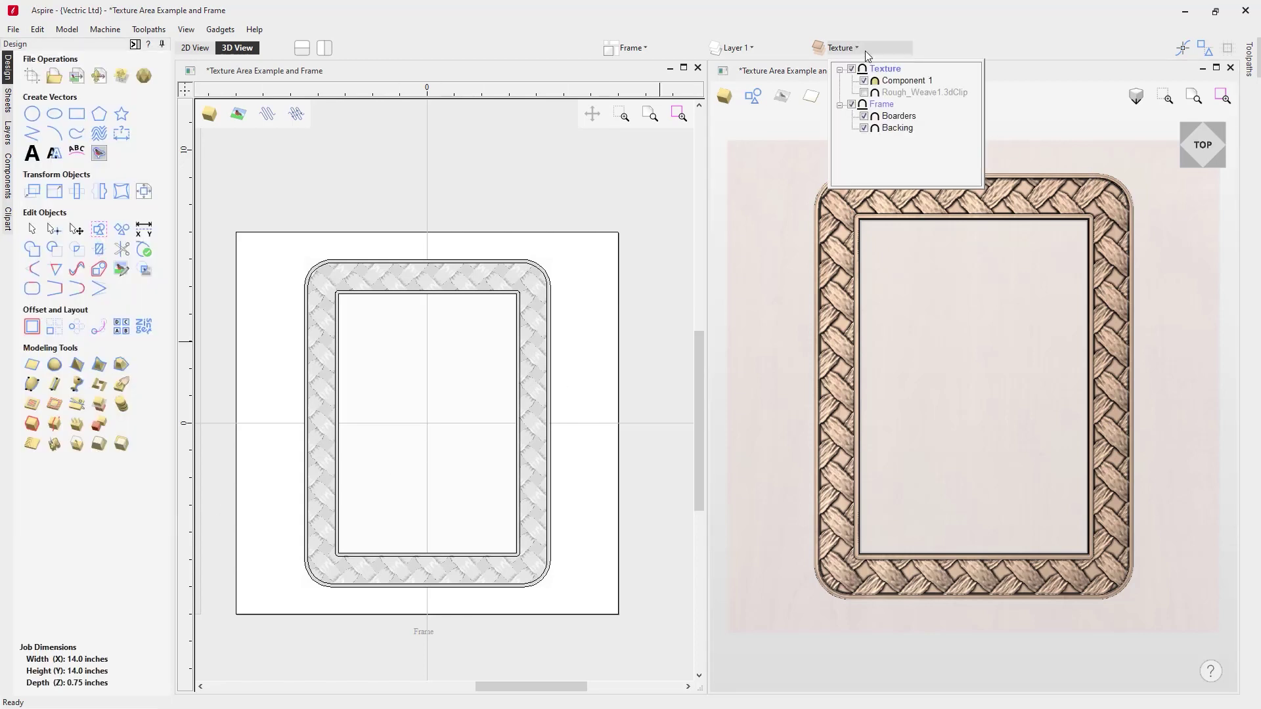
{"action": "left_click", "coordinate": [864, 80]}
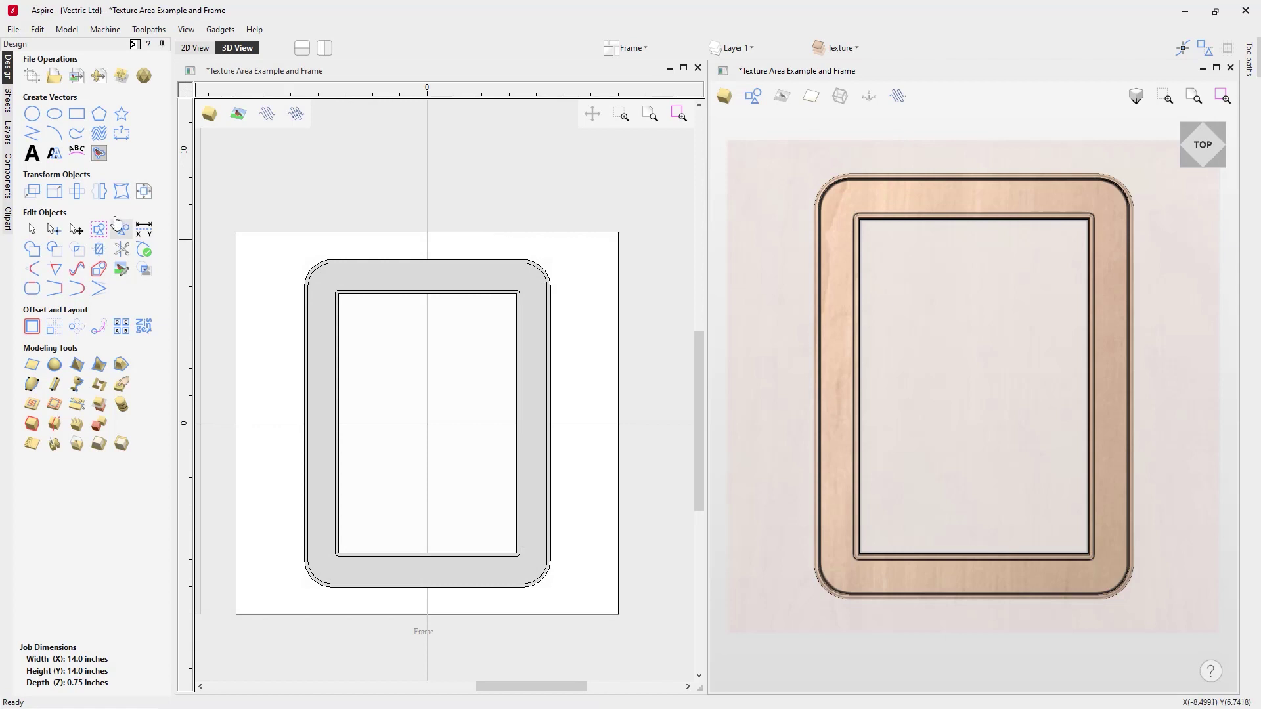
{"action": "left_click", "coordinate": [8, 224]}
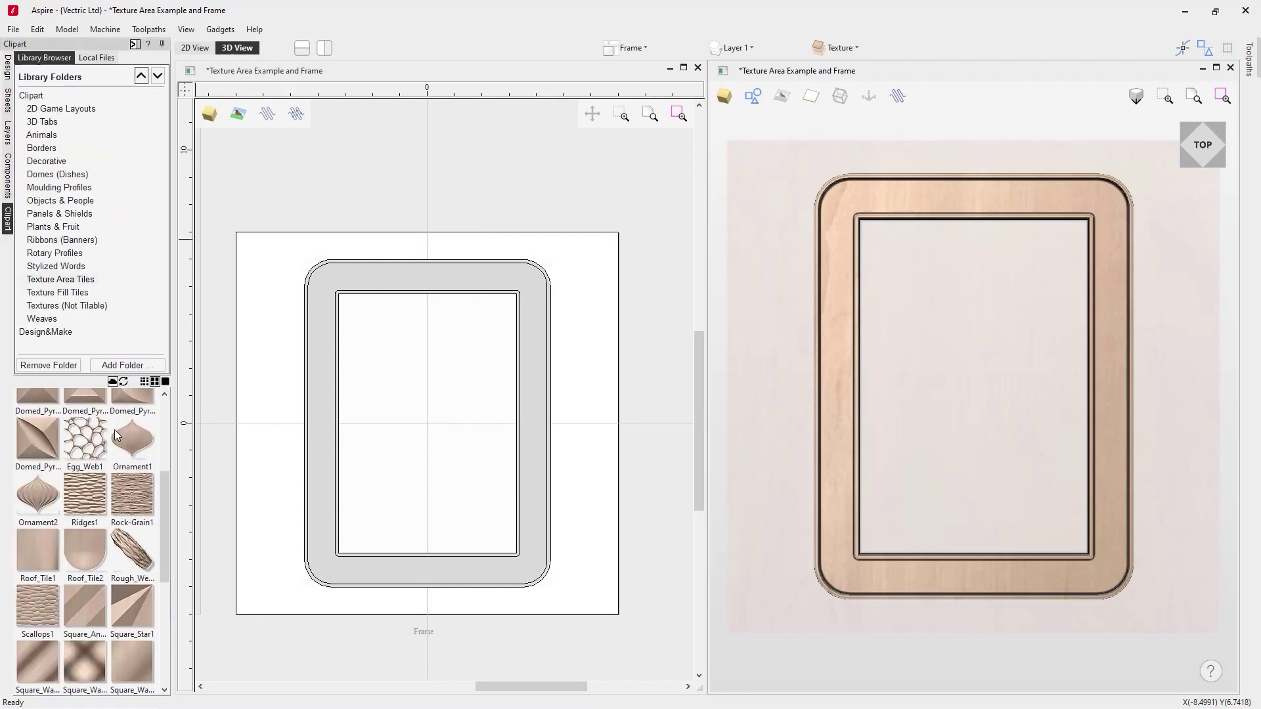
{"action": "scroll", "coordinate": [71, 636], "scroll_direction": "down", "scroll_amount": 3}
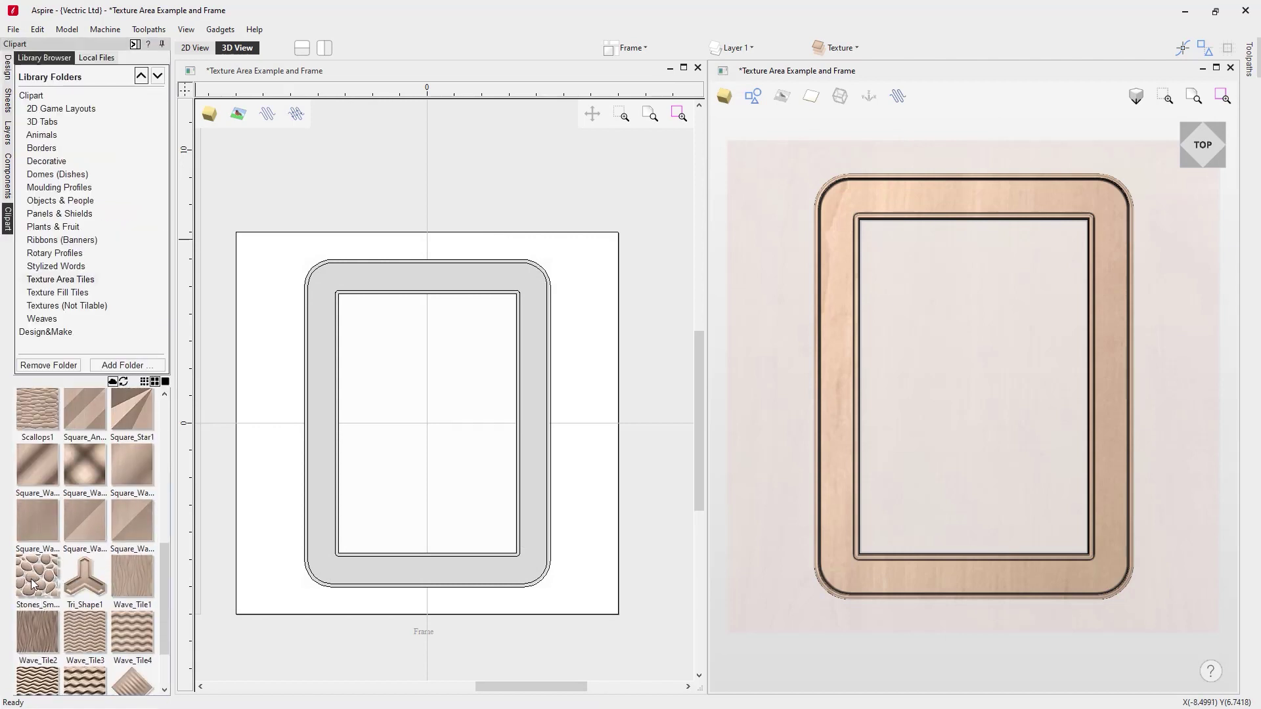
{"action": "left_click_drag", "start_coordinate": [33, 584], "coordinate": [1029, 377]}
{"action": "left_click_drag", "start_coordinate": [1093, 267], "coordinate": [991, 400]}
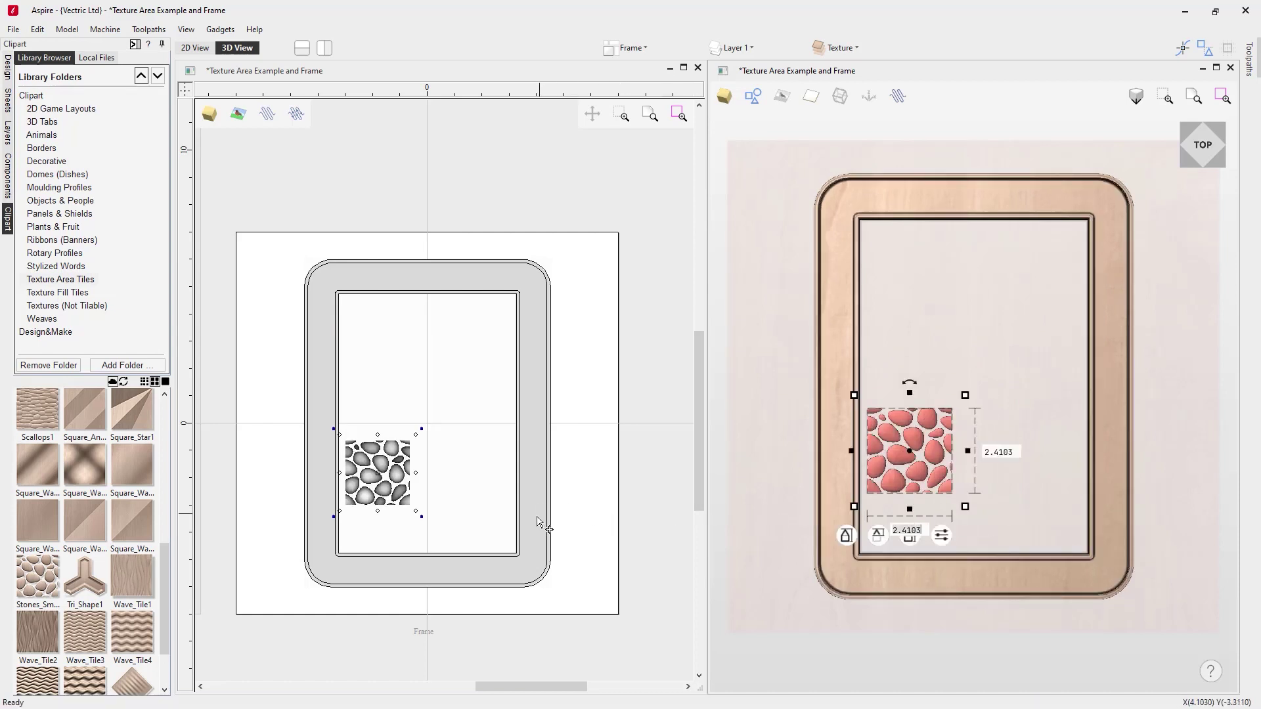
- Create a texture area between the frame's inner and outer border vectors using the stones tile with default spacing and shift
{"action": "left_click", "coordinate": [546, 535]}
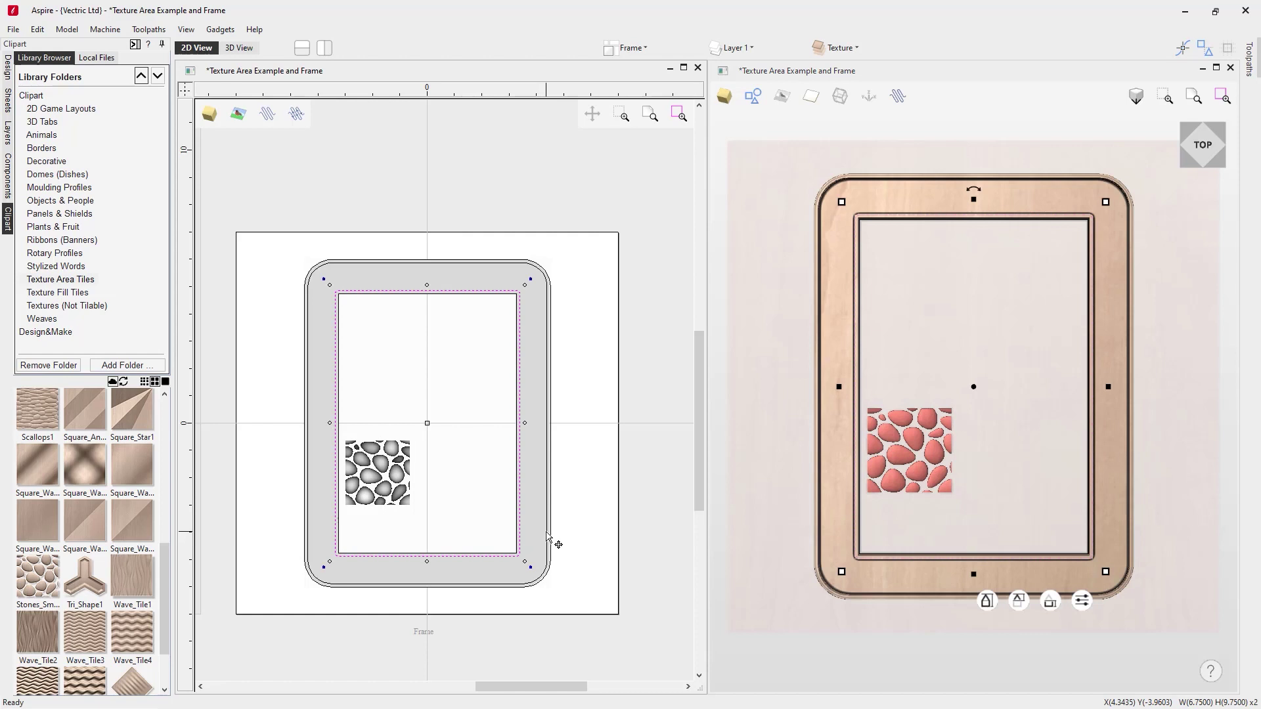
{"action": "left_click", "coordinate": [548, 535], "text": "shift"}
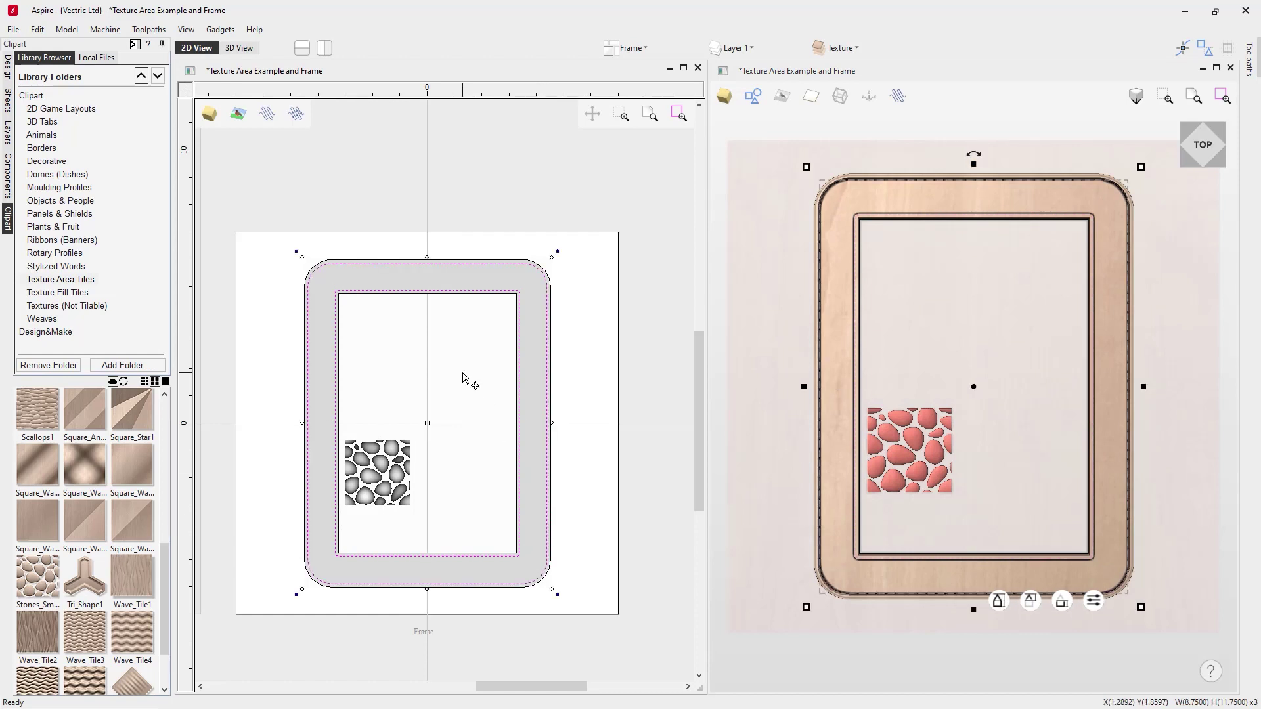
{"action": "left_click", "coordinate": [7, 66]}
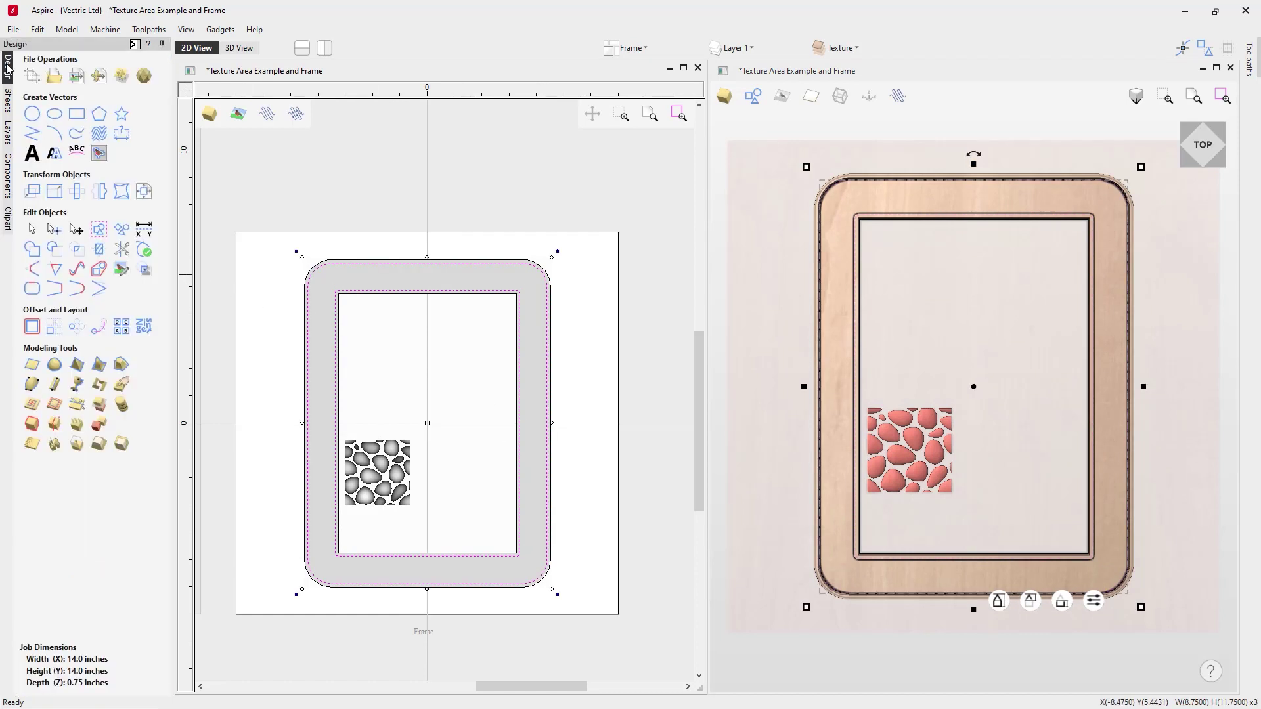
{"action": "left_click", "coordinate": [102, 389]}
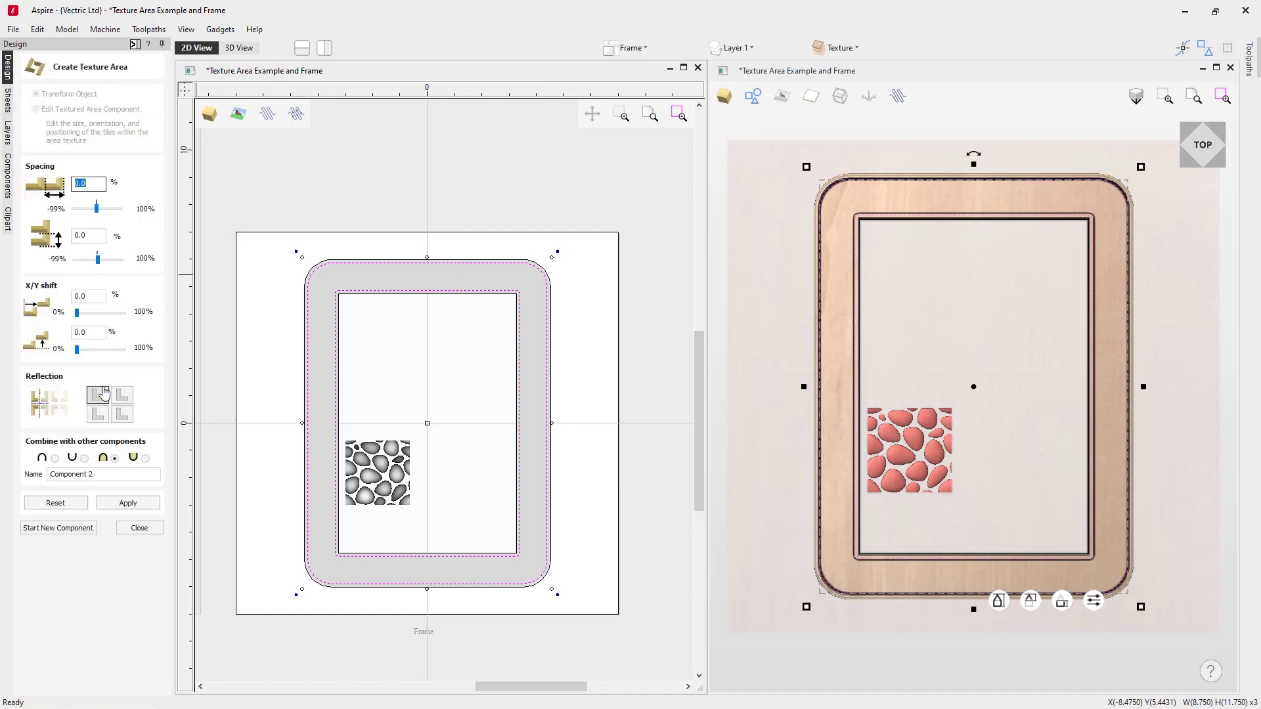
{"action": "left_click", "coordinate": [153, 504]}
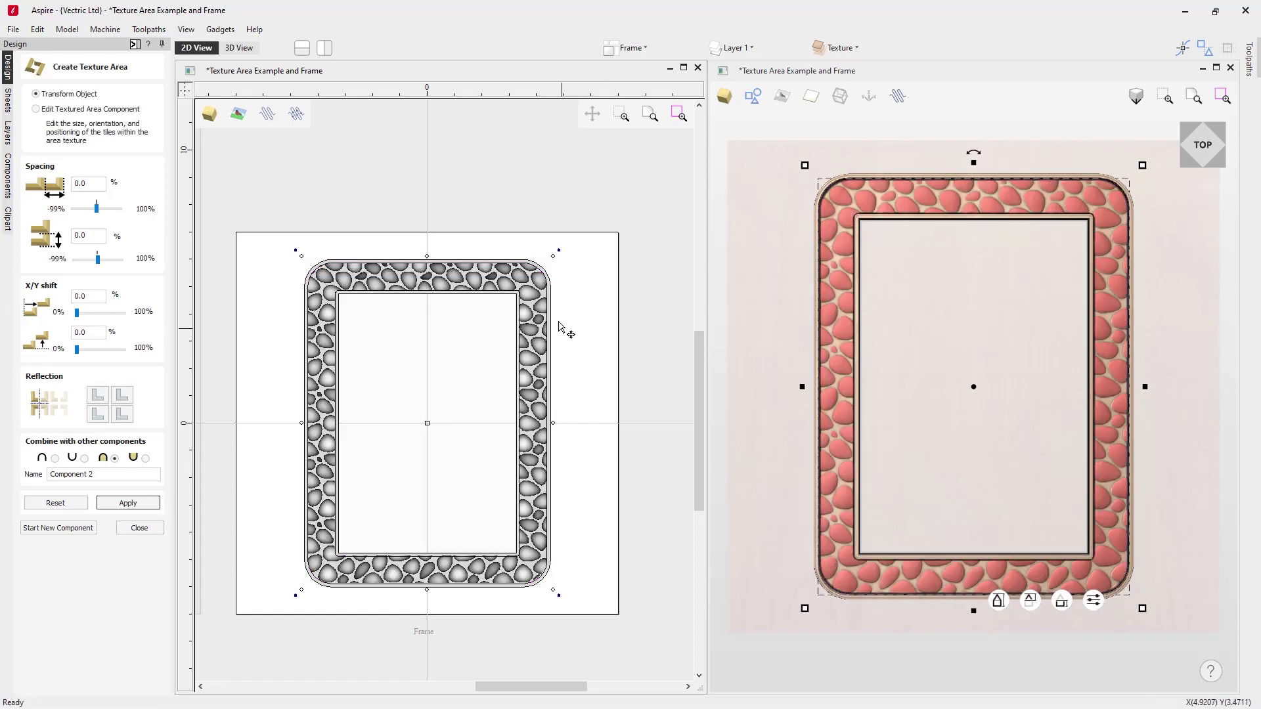
- Reduce the stones texture's height to about 0.0904 inches and view the unselected result from the top
{"action": "left_click_drag", "start_coordinate": [1027, 500], "coordinate": [991, 407]}
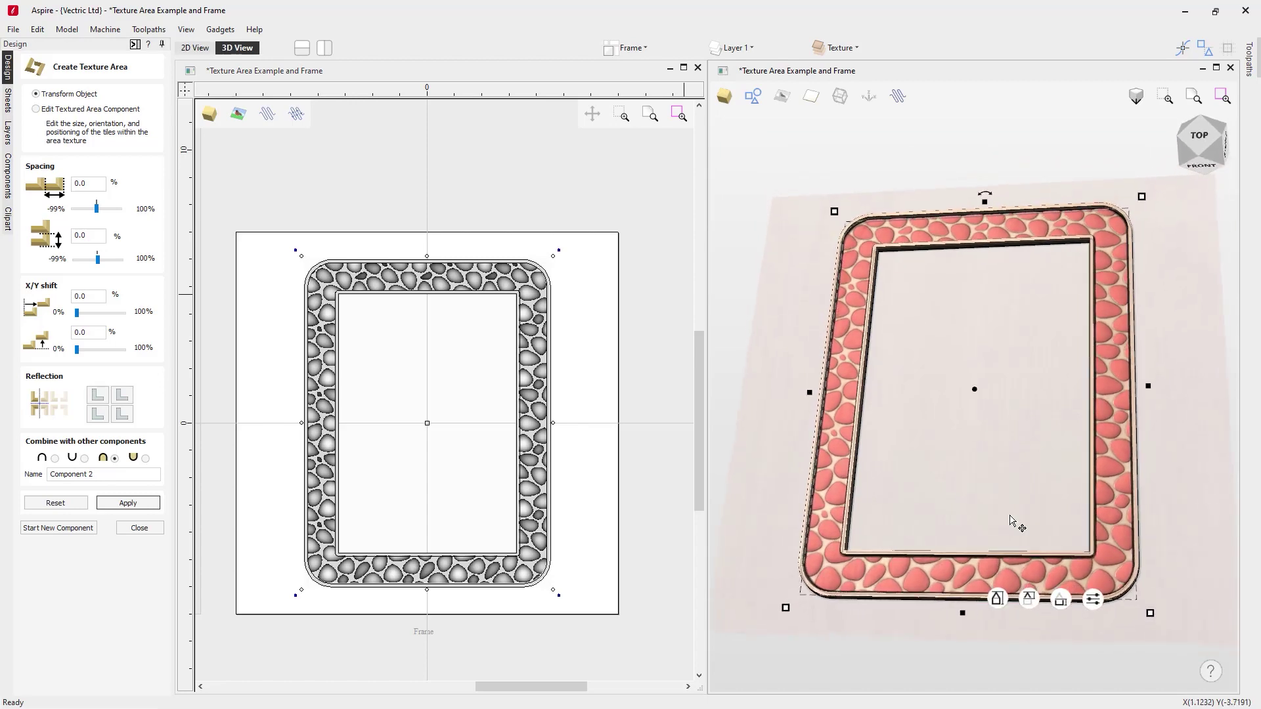
{"action": "left_click", "coordinate": [999, 601]}
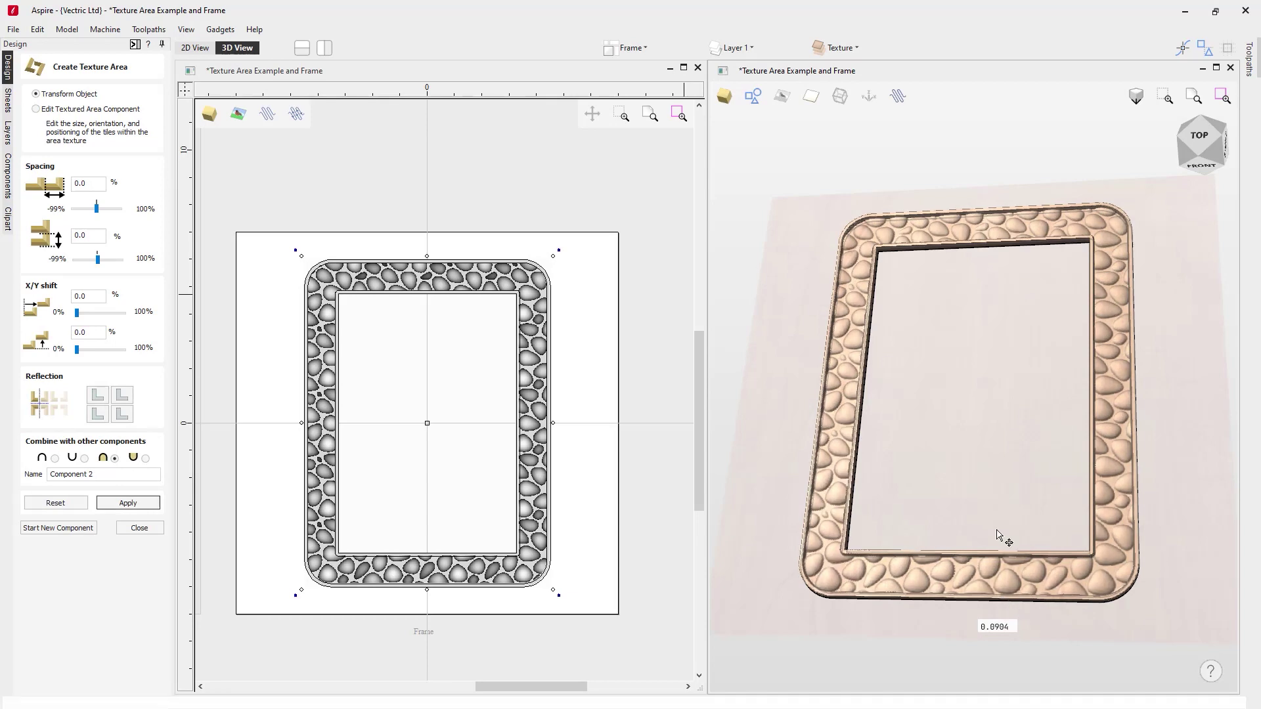
{"action": "left_click", "coordinate": [1000, 591]}
{"action": "key", "text": "1"}
{"action": "left_click", "coordinate": [1026, 420]}
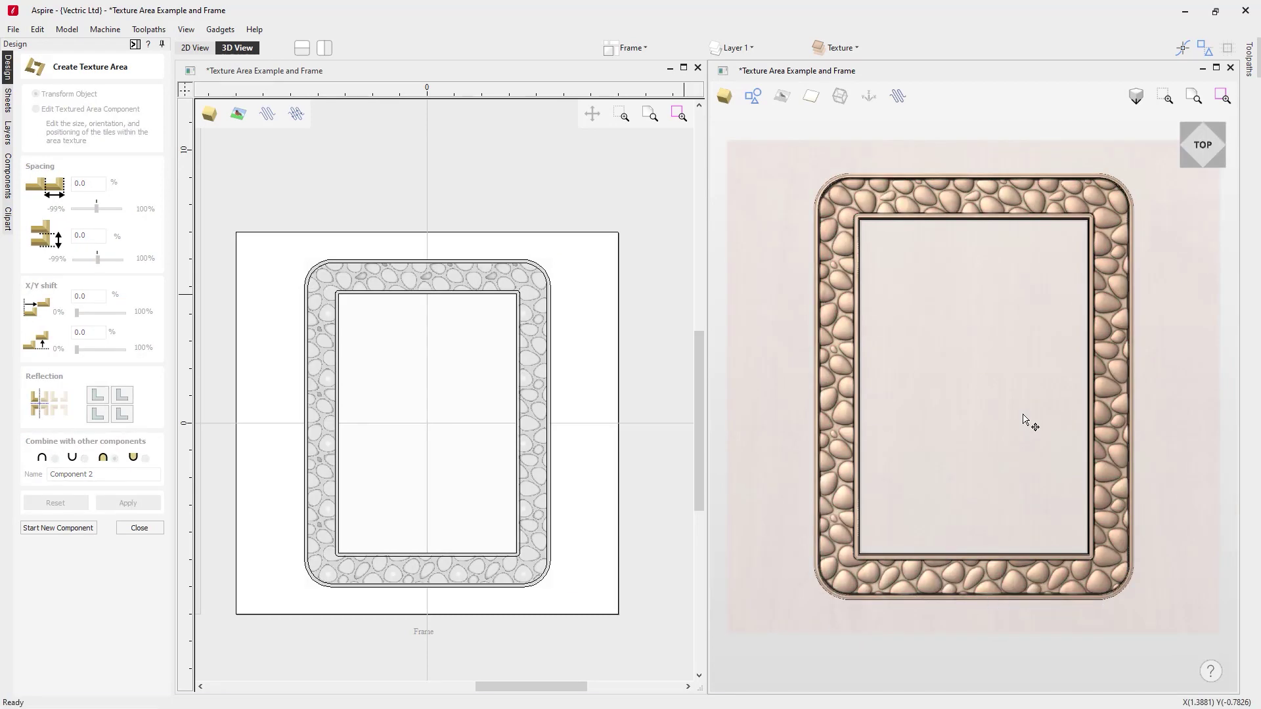
- Edit the stones textured area component, scaling its repeating tile down for smaller stones, and view the frame from the top
{"action": "left_click_drag", "start_coordinate": [949, 525], "coordinate": [1023, 422]}
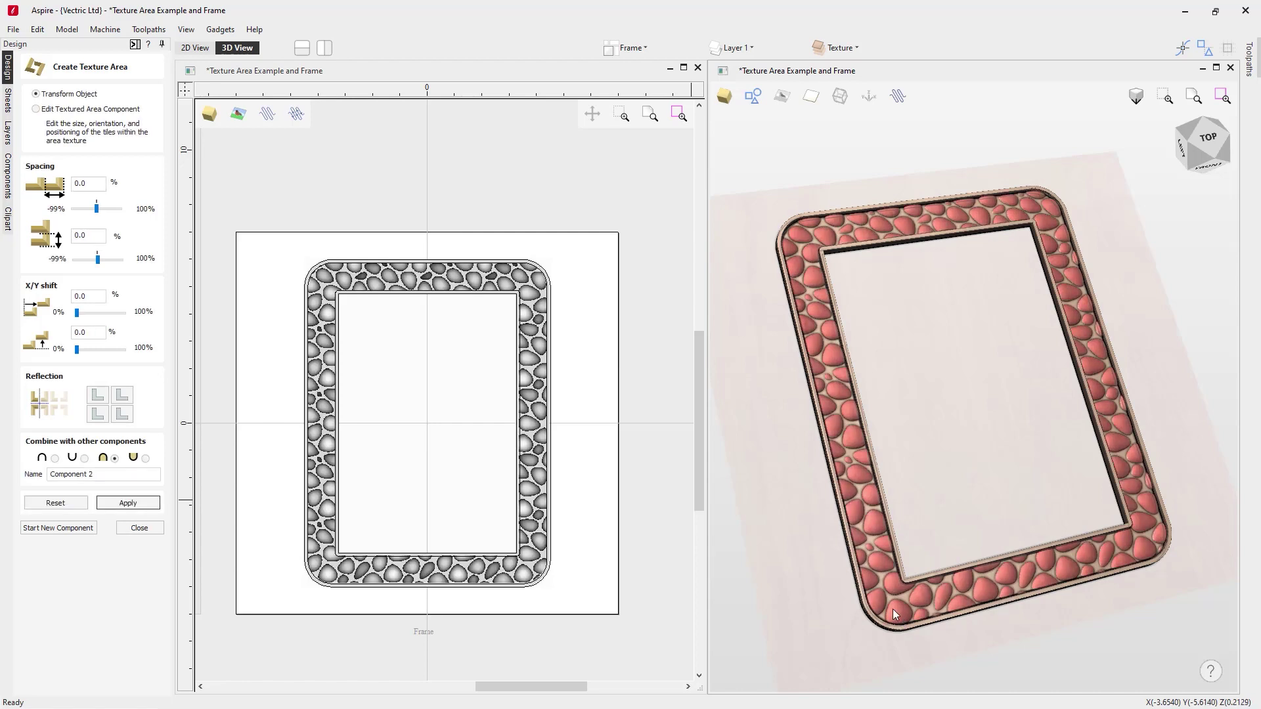
{"action": "left_click", "coordinate": [37, 109]}
{"action": "left_click_drag", "start_coordinate": [379, 512], "coordinate": [360, 534]}
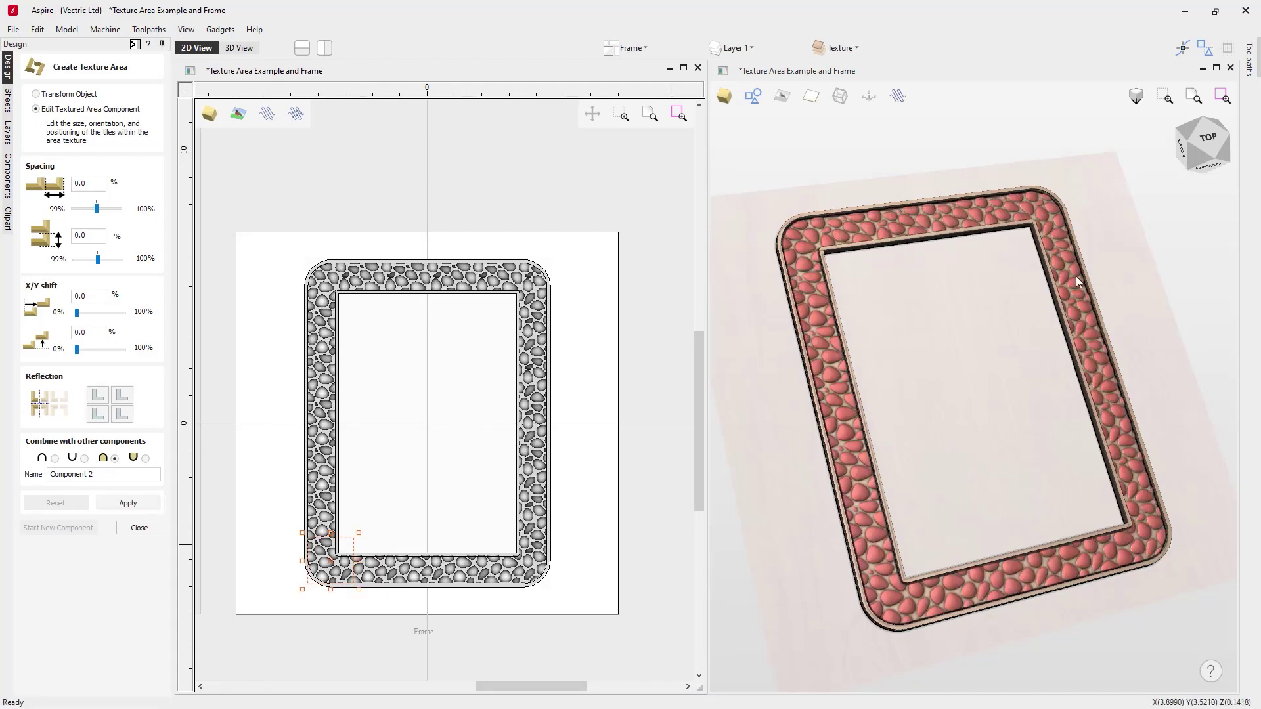
{"action": "left_click", "coordinate": [1205, 139]}
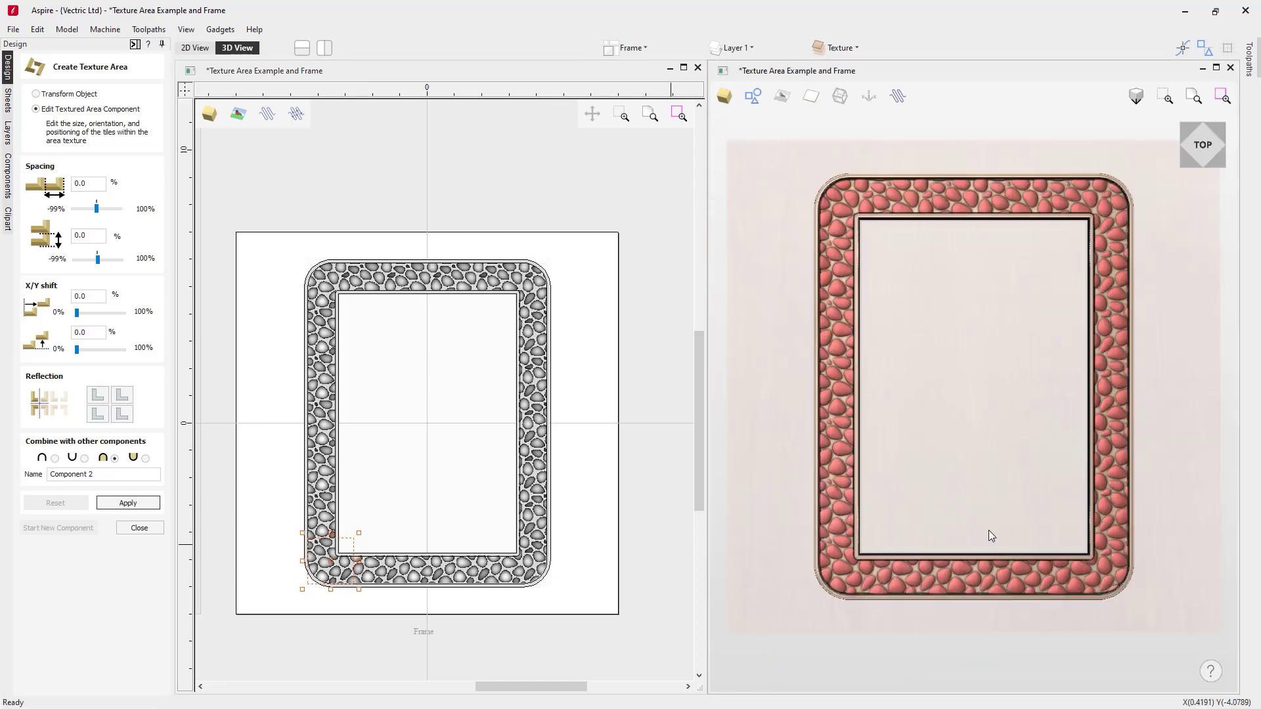